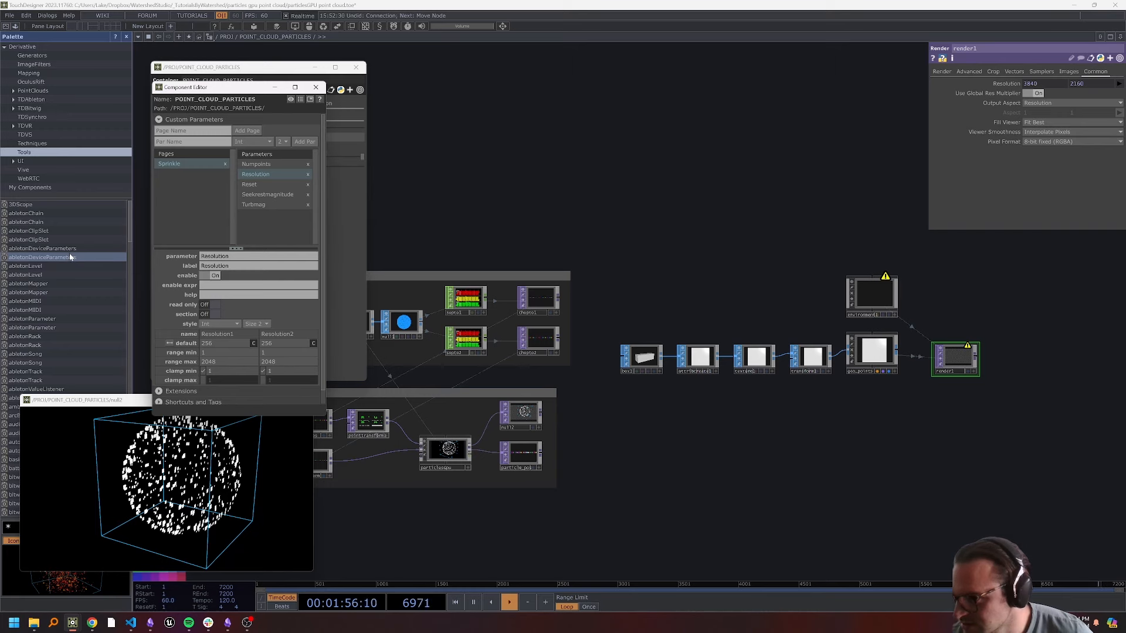
# Add the cameraViewport component from the palette's Tools to the network, just above render1.
pyautogui.scroll(-10, 69, 258)
pyautogui.scroll(10, 69, 267)
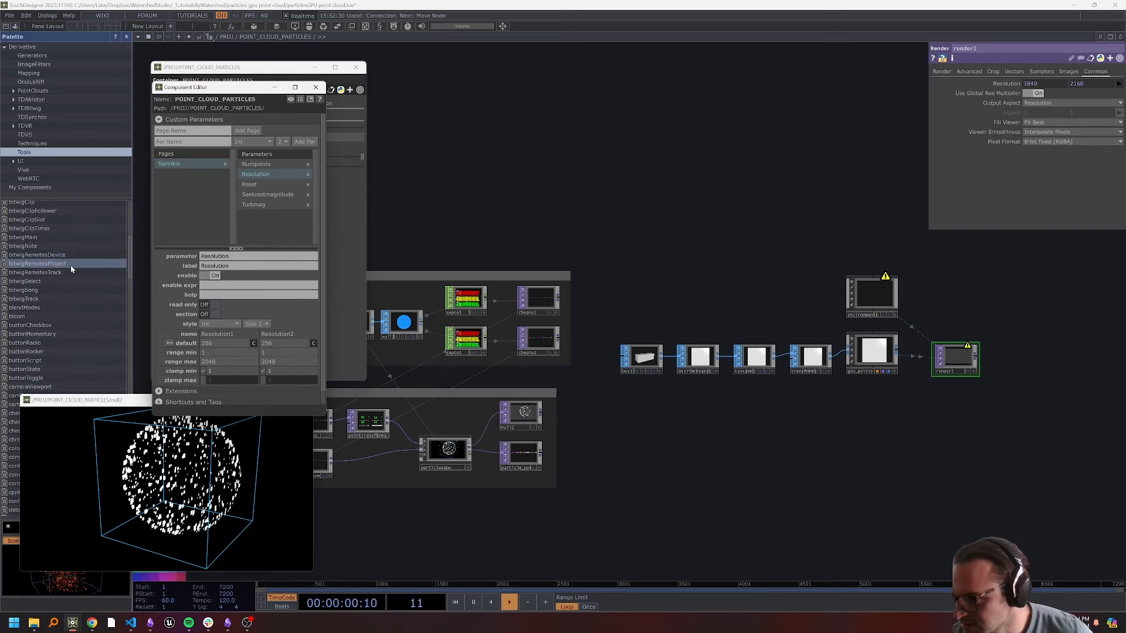
pyautogui.moveTo(85, 401); pyautogui.dragTo(162, 411)
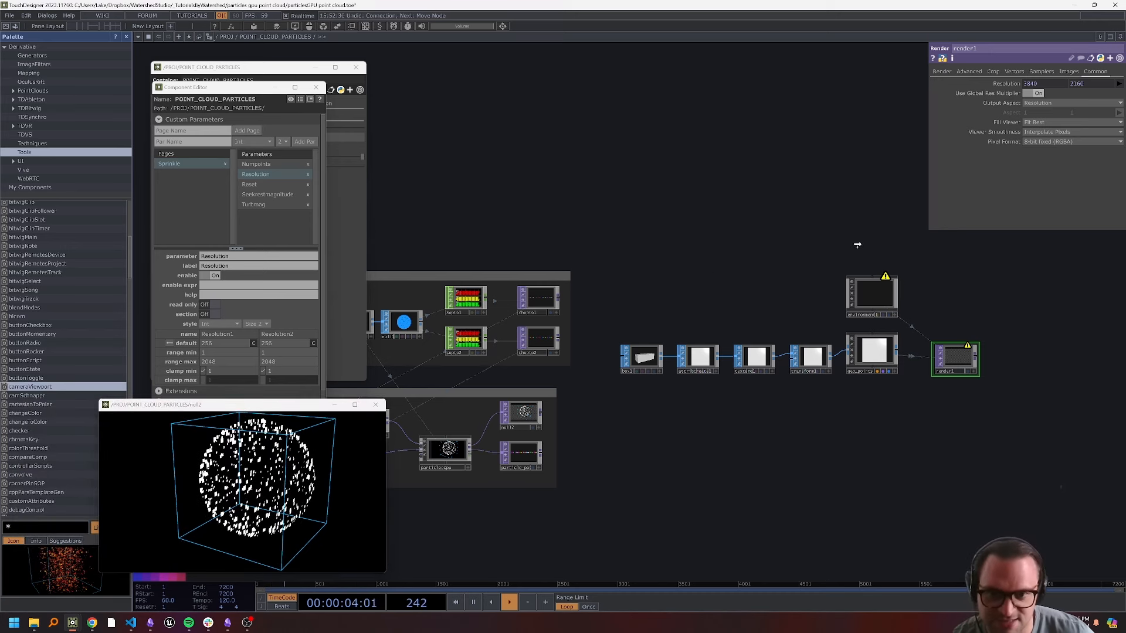
pyautogui.moveTo(858, 245); pyautogui.dragTo(952, 305)
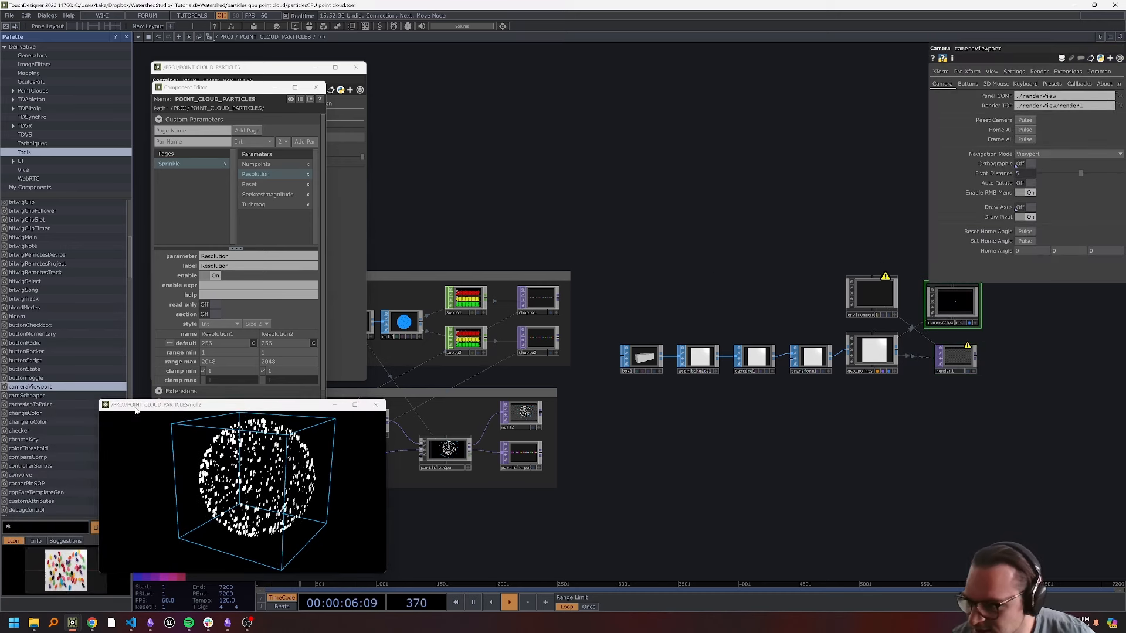
# Hide the palette and move the floating viewer, container parameters and Component Editor windows aside to clear the network.
pyautogui.moveTo(135, 411); pyautogui.dragTo(56, 424)
pyautogui.hotkey('alt', 'l')
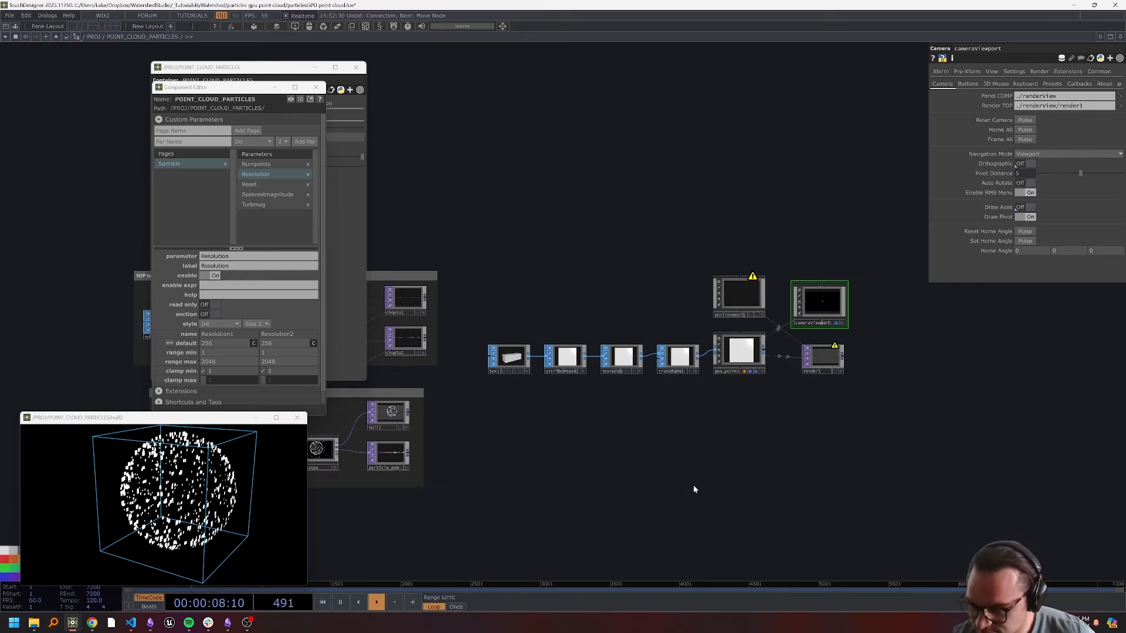
pyautogui.moveTo(241, 68); pyautogui.dragTo(113, 60)
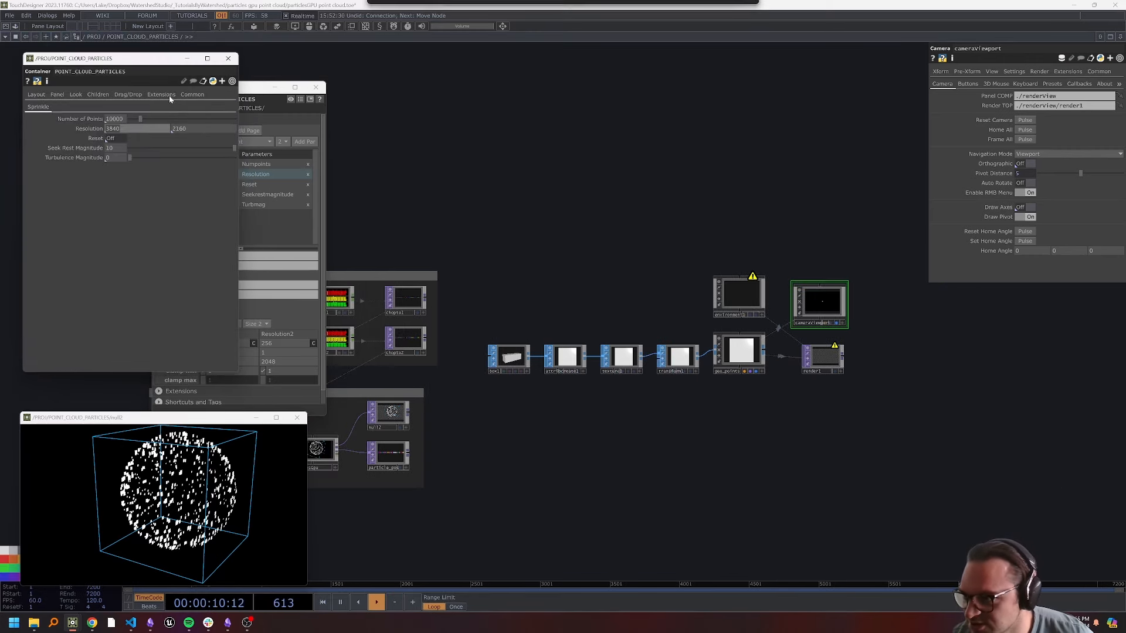
pyautogui.moveTo(249, 89); pyautogui.dragTo(131, 96)
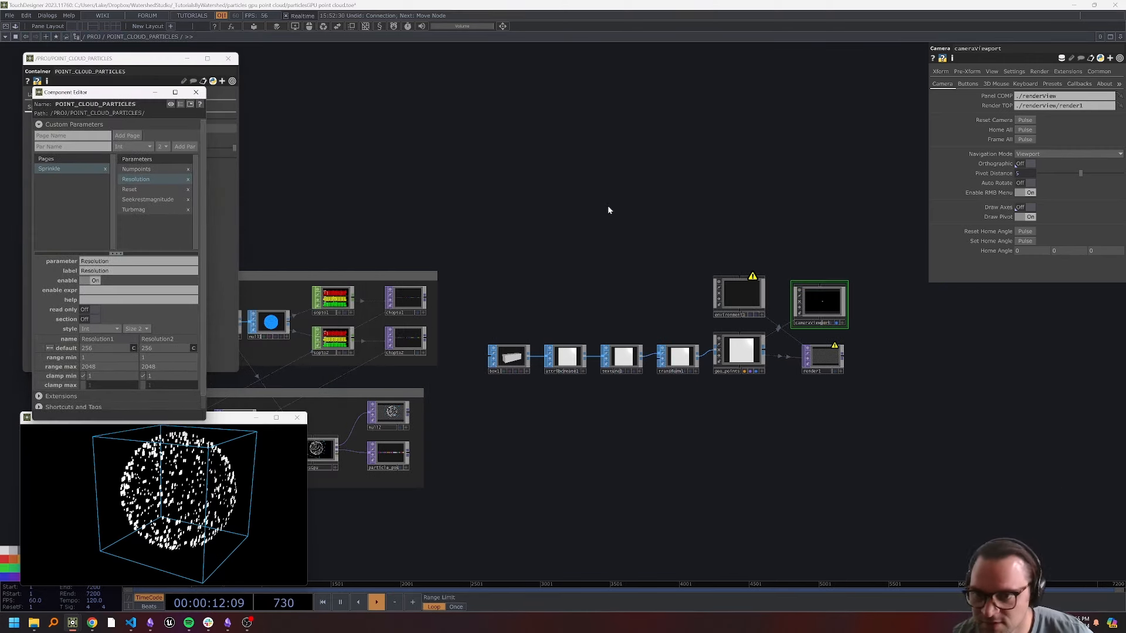
# Set cameraViewport as the camera of render1.
pyautogui.click(820, 352)
pyautogui.moveTo(821, 302); pyautogui.dragTo(1044, 84)
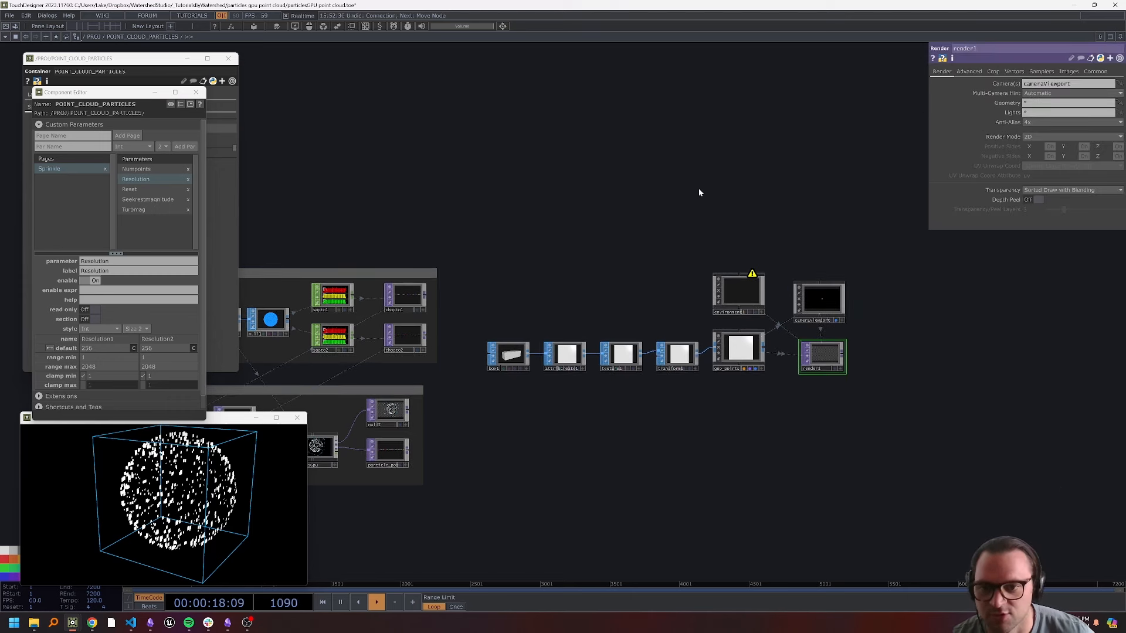
pyautogui.hscroll(-5, 819, 216)
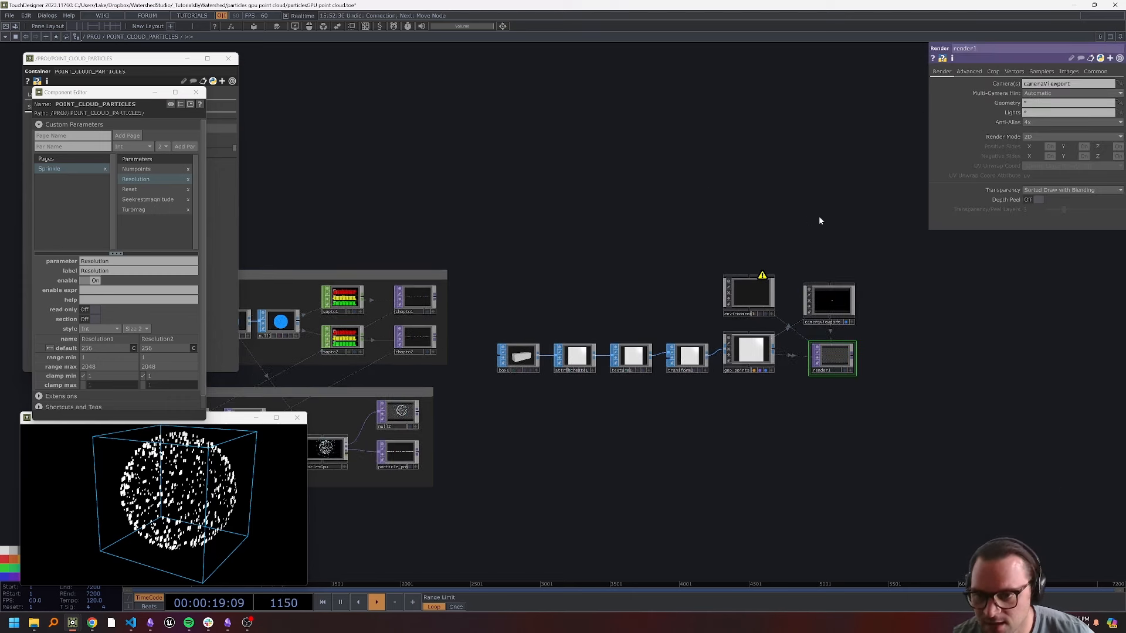
# Show the environment1 light's parameters, then switch to a new Chrome window, search for polyhaven and open Poly Haven's HDRIs library.
pyautogui.click(773, 316)
pyautogui.hscroll(-3, 689, 311)
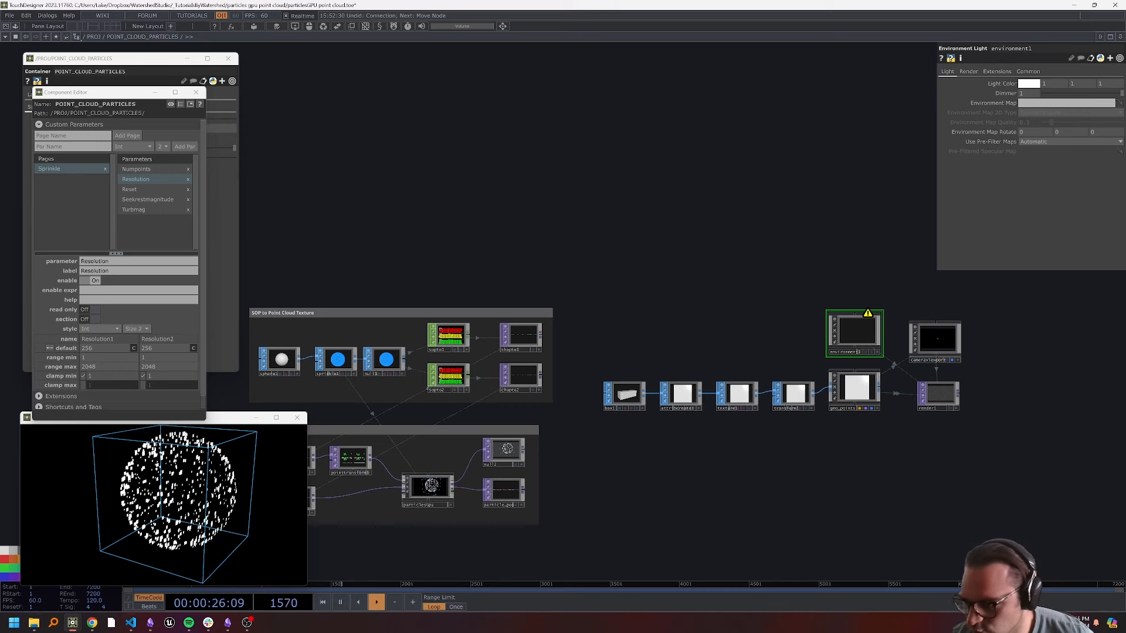
pyautogui.rightClick(91, 623)
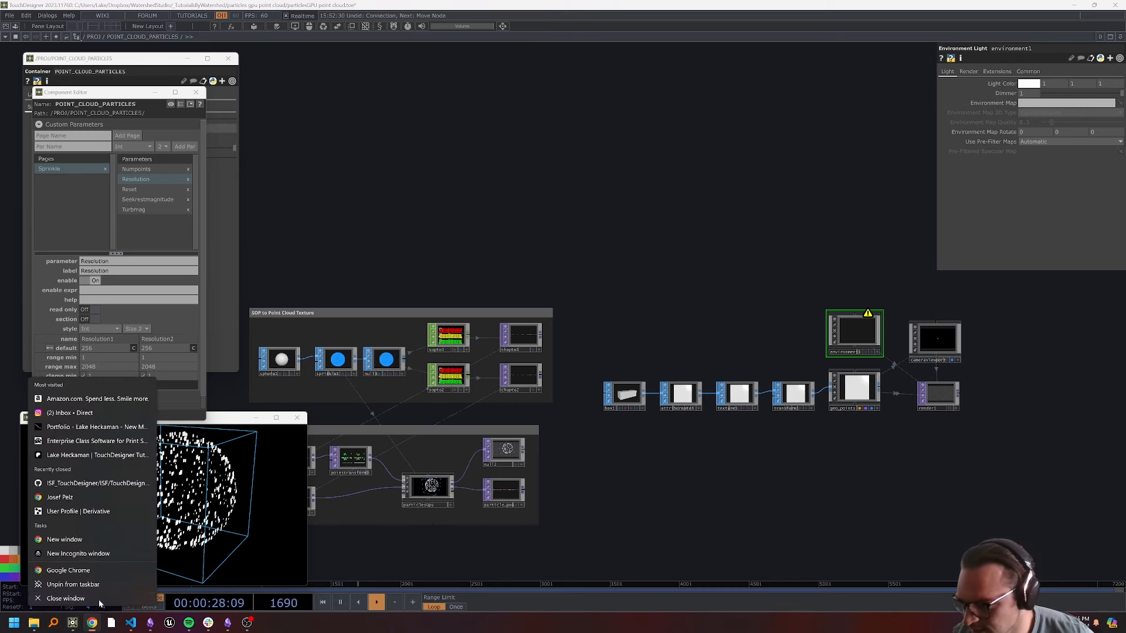
pyautogui.click(115, 566)
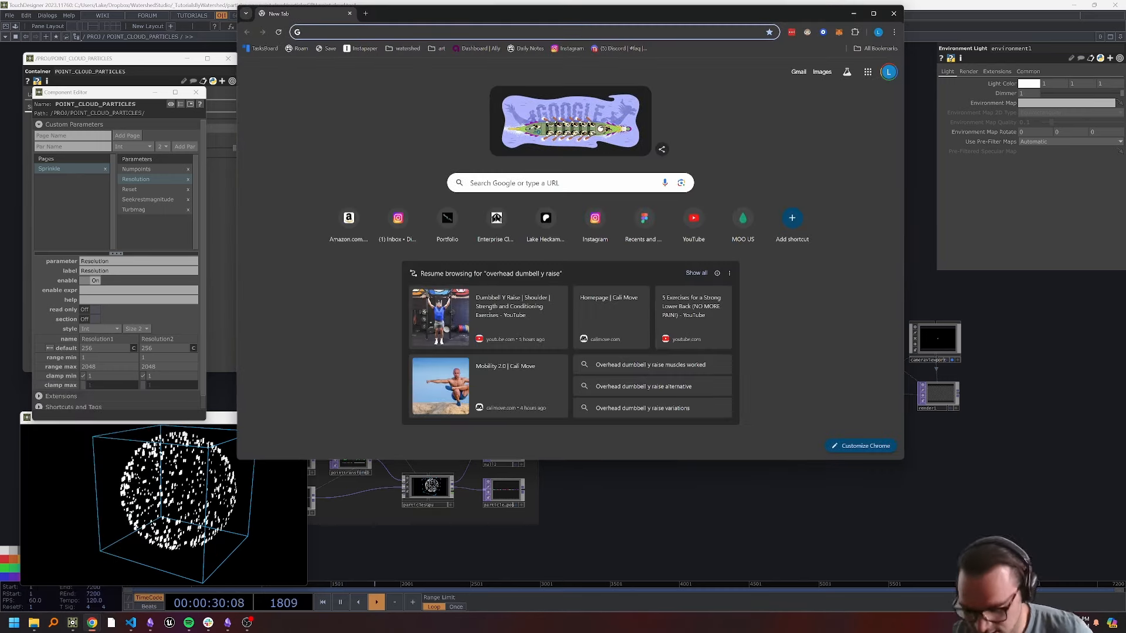
pyautogui.write('poly')
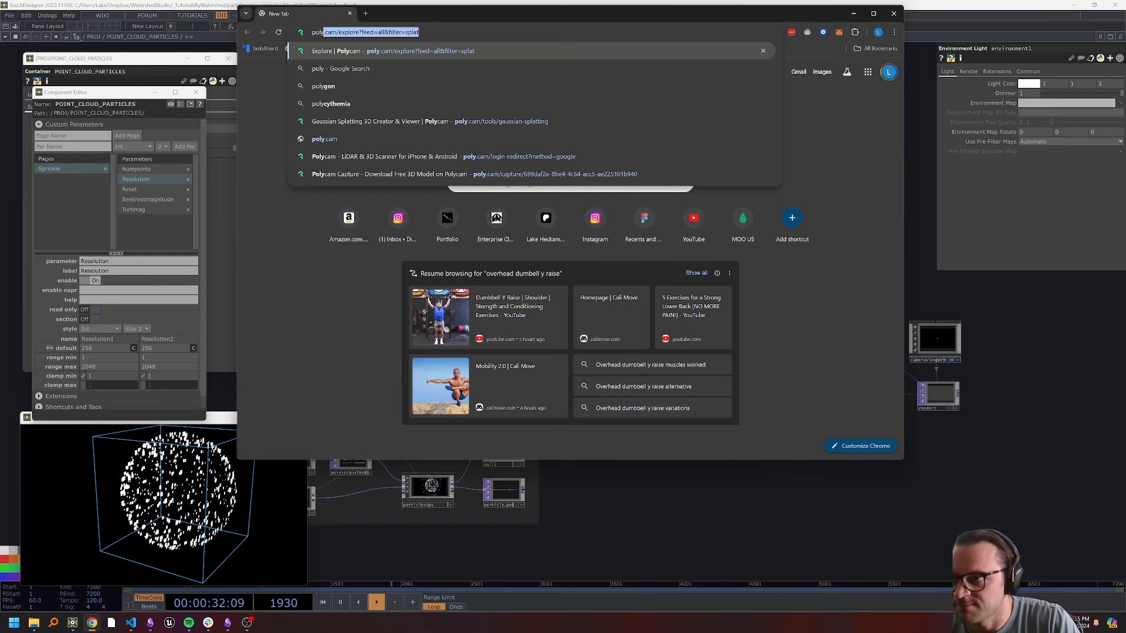
pyautogui.write('haven')
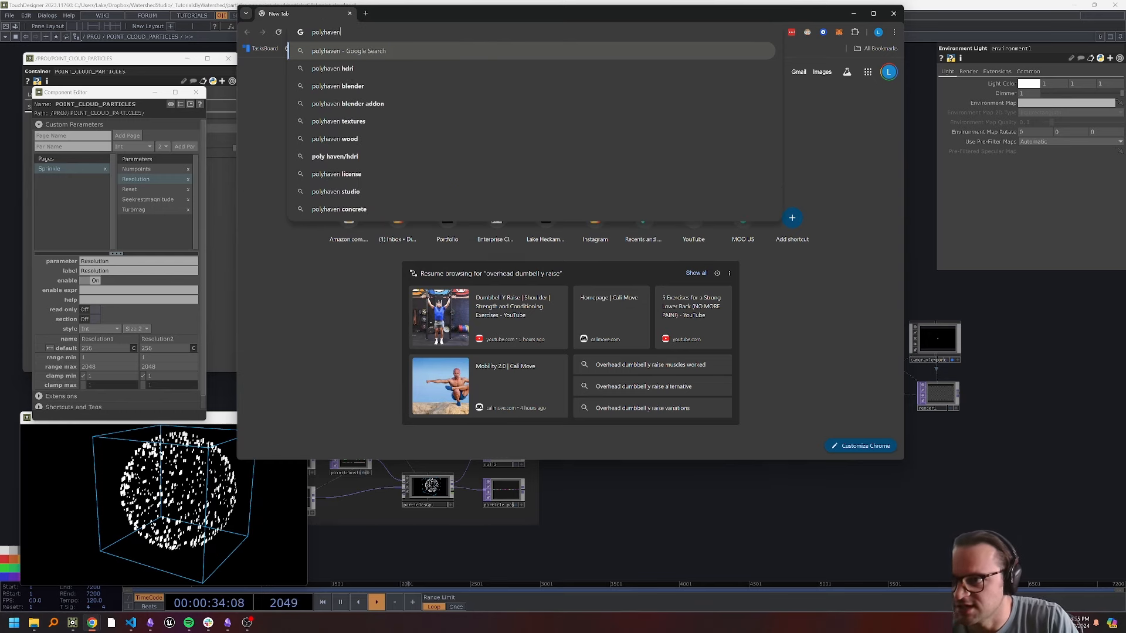
pyautogui.press('Return')
pyautogui.click(359, 166)
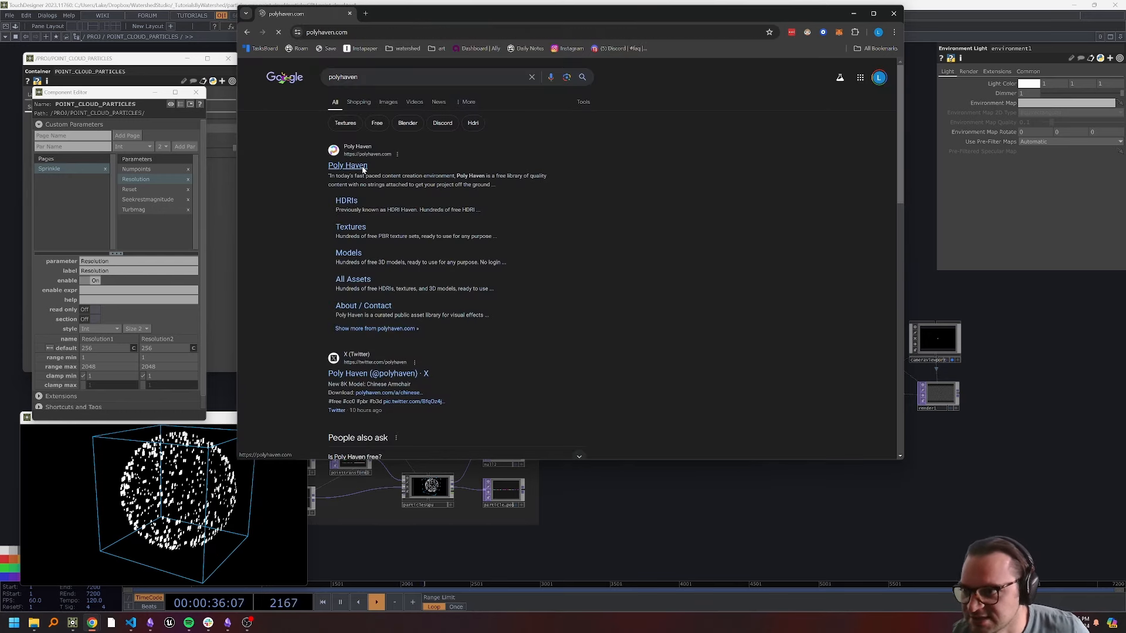
pyautogui.scroll(-5, 580, 257)
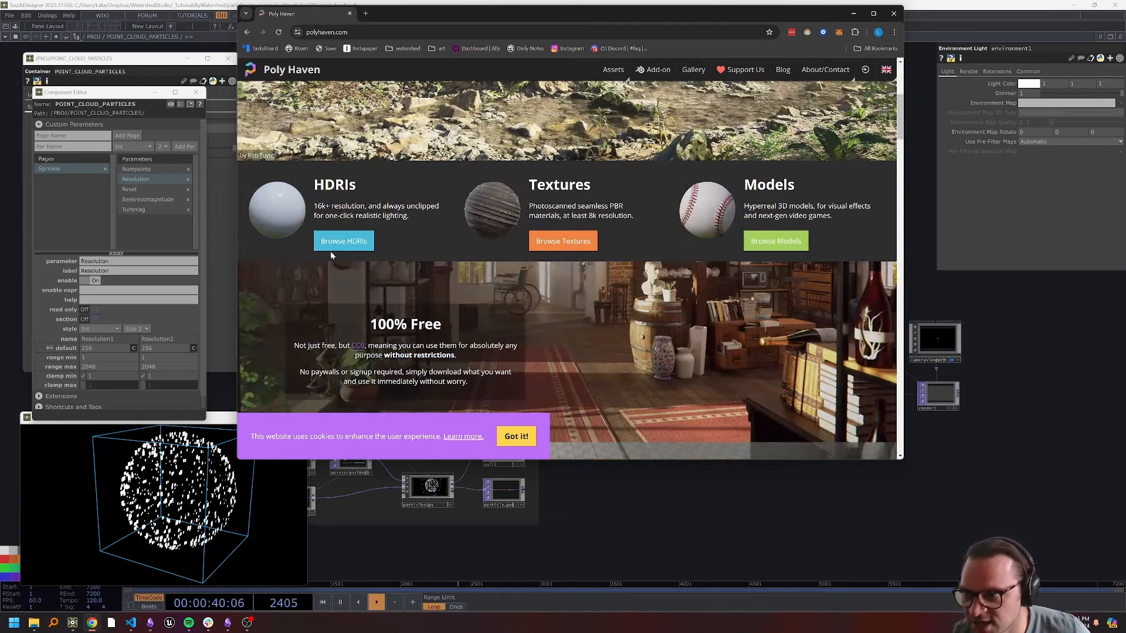
pyautogui.click(345, 246)
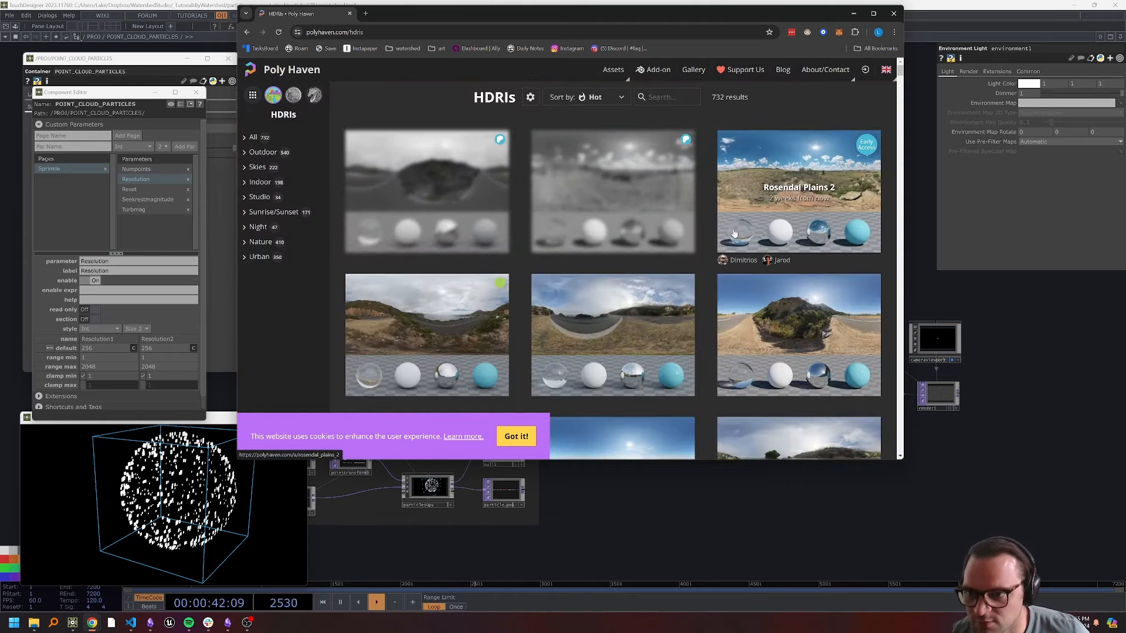
# Look up the Kloofendal 48d Partly Cloudy (Pure Sky) HDRI and its download options, then return to TouchDesigner.
pyautogui.scroll(-10, 734, 232)
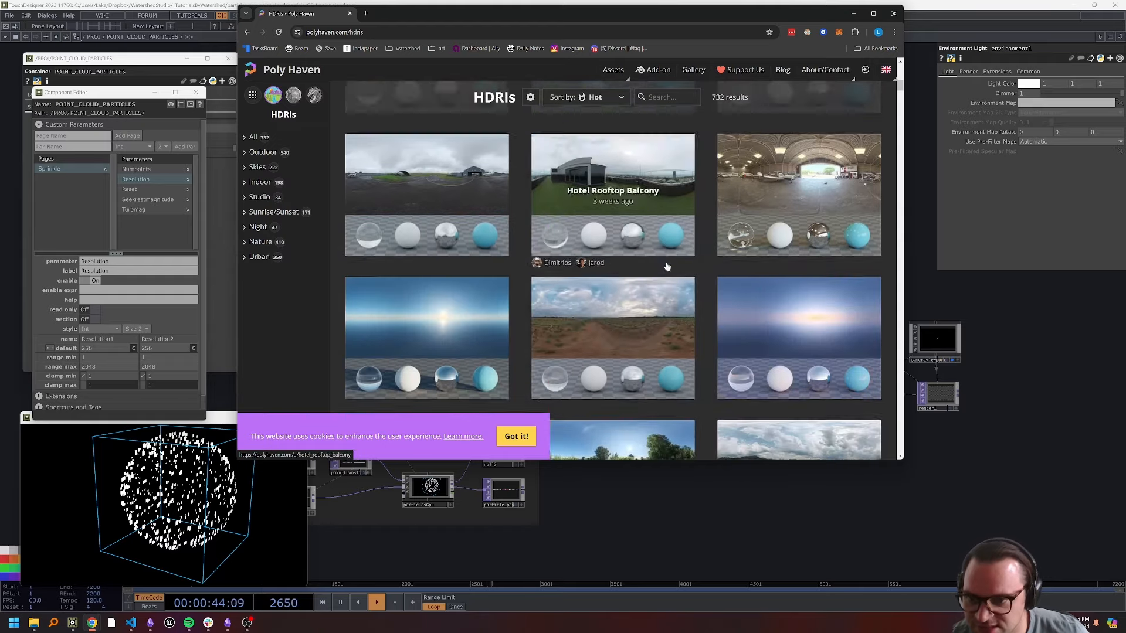
pyautogui.scroll(-10, 667, 267)
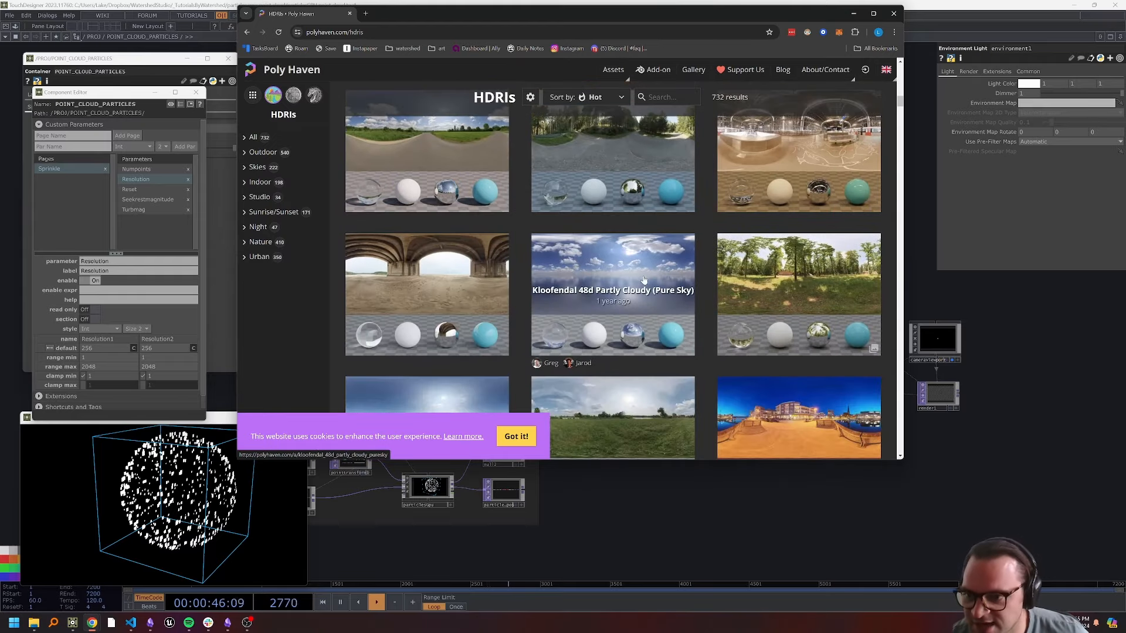
pyautogui.click(611, 293)
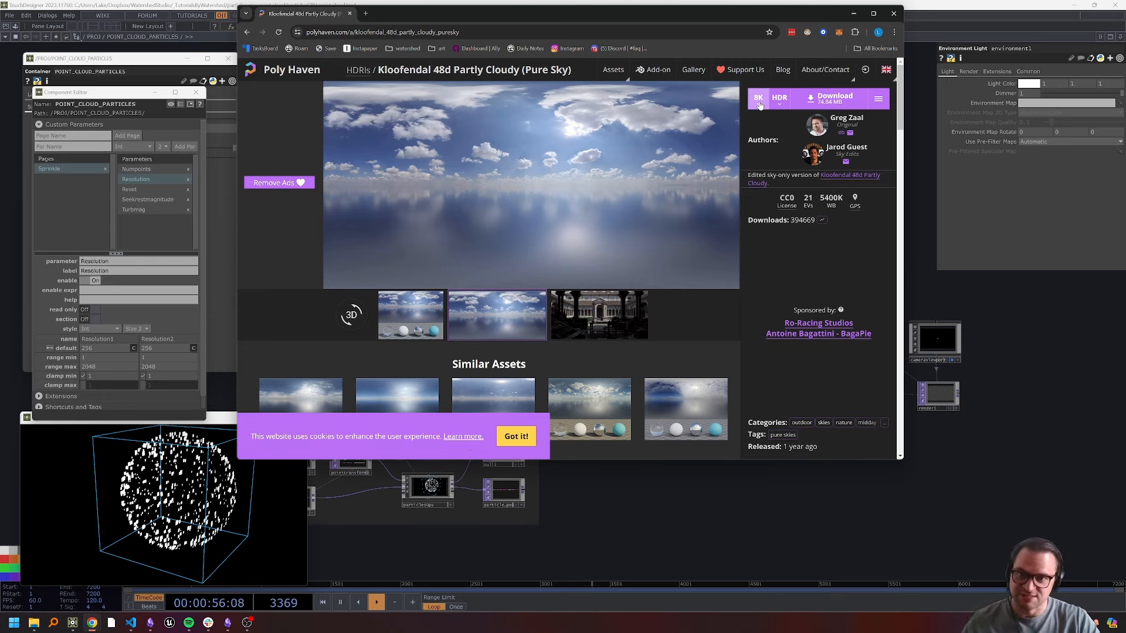
pyautogui.hotkey('alt', 'Left')
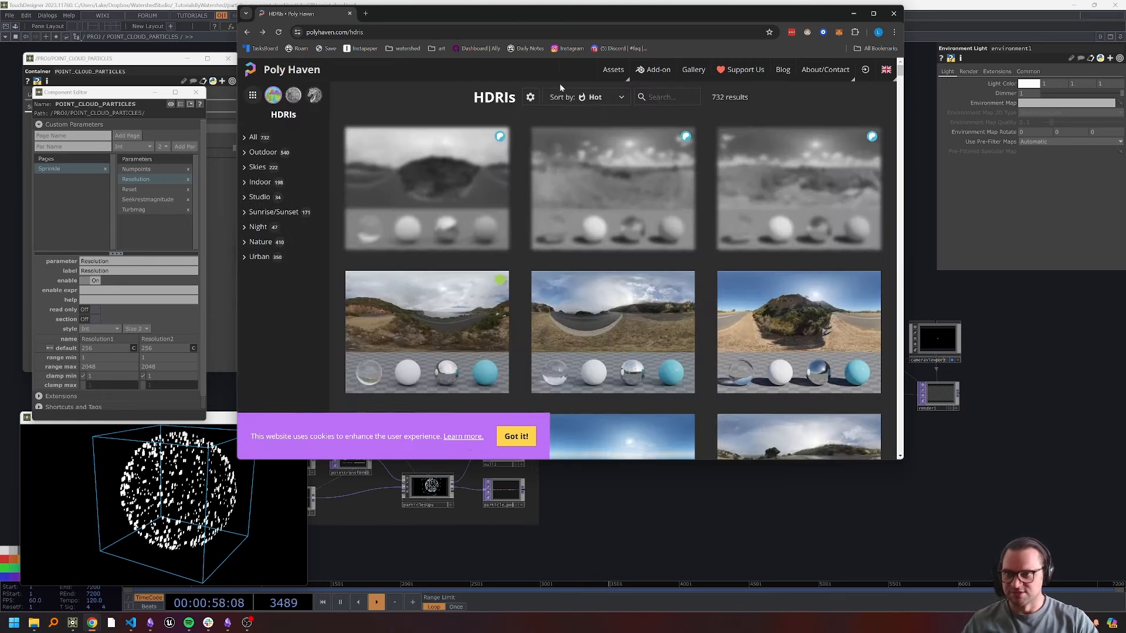
pyautogui.click(851, 14)
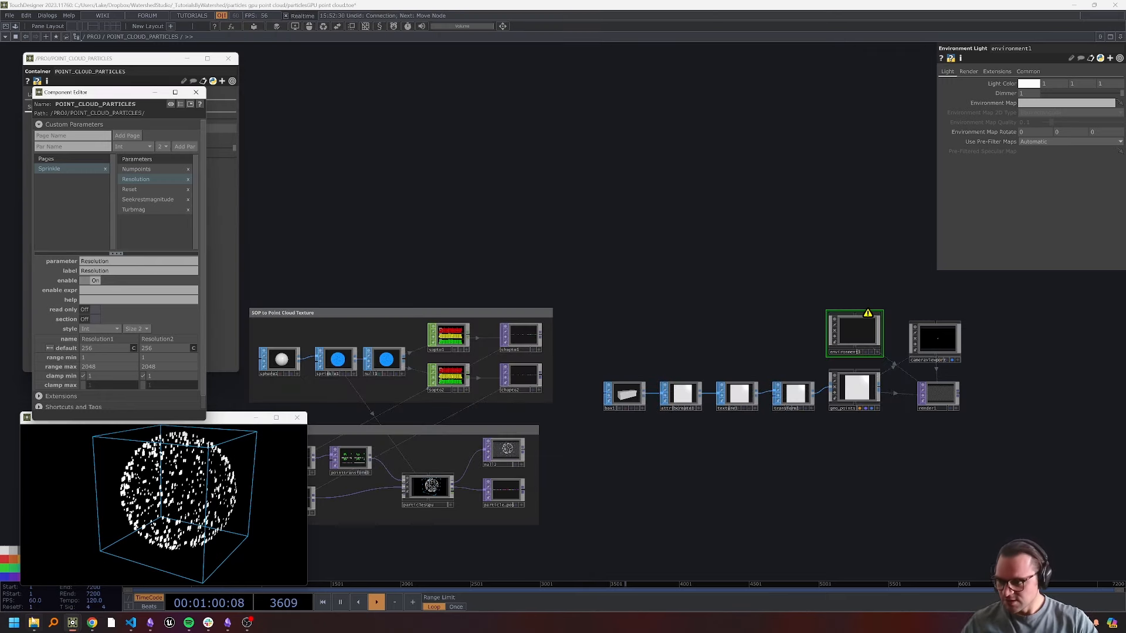
# Bring kloofendal_48d_partly_cloudy_puresky_8k.exr into the network as a Movie File In and place it above box1.
pyautogui.moveTo(33, 623)
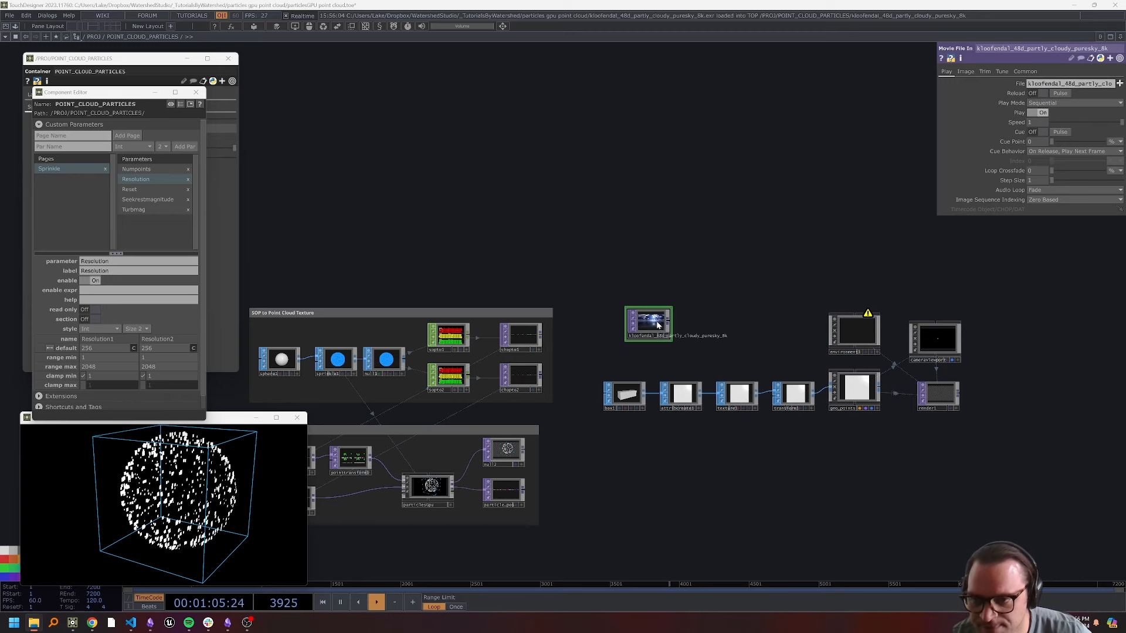
pyautogui.moveTo(657, 326); pyautogui.dragTo(641, 334)
pyautogui.click(629, 280)
pyautogui.click(638, 336)
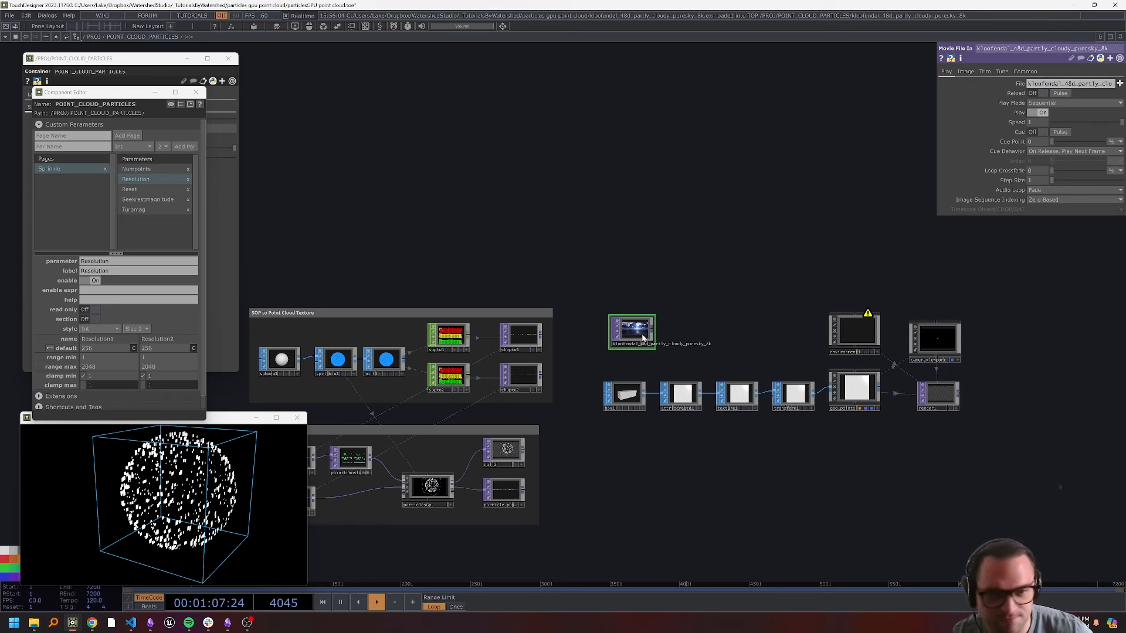
# Connect a Null after the sky image's Movie File In and name it env_map.
pyautogui.scroll(5, 642, 332)
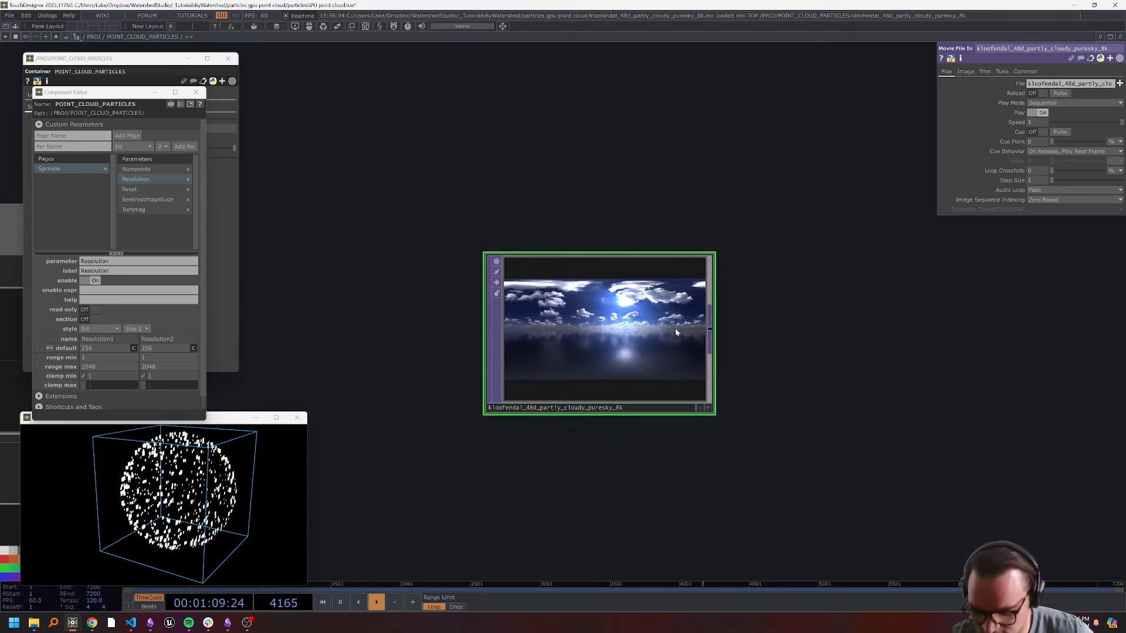
pyautogui.hotkey('alt', 'n')
pyautogui.click(951, 334)
pyautogui.click(875, 409)
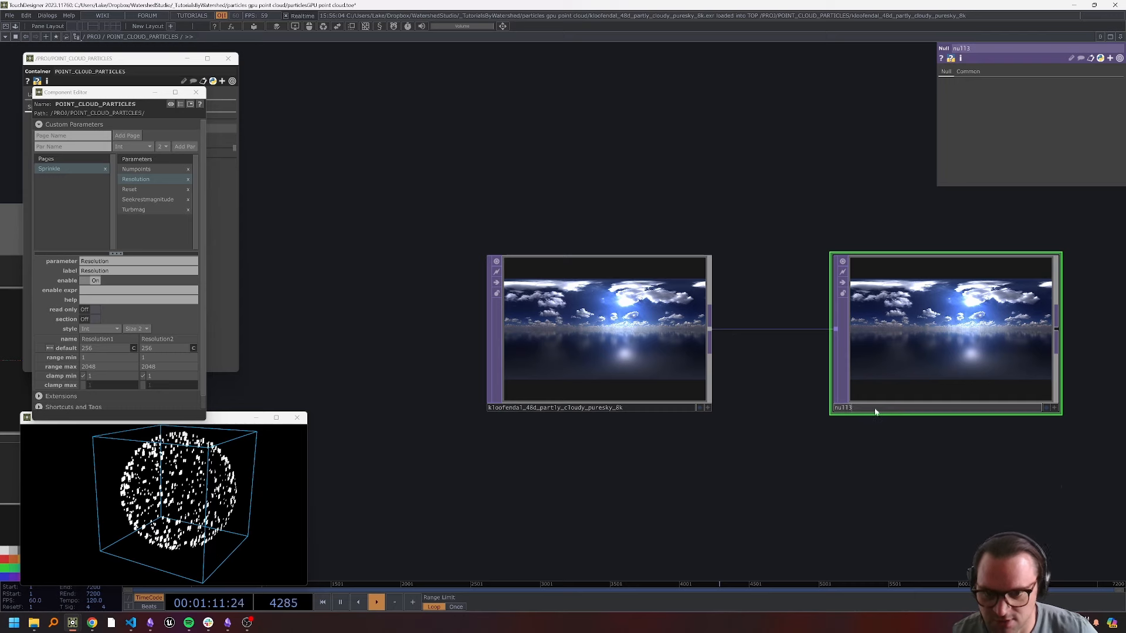
pyautogui.write('env_map')
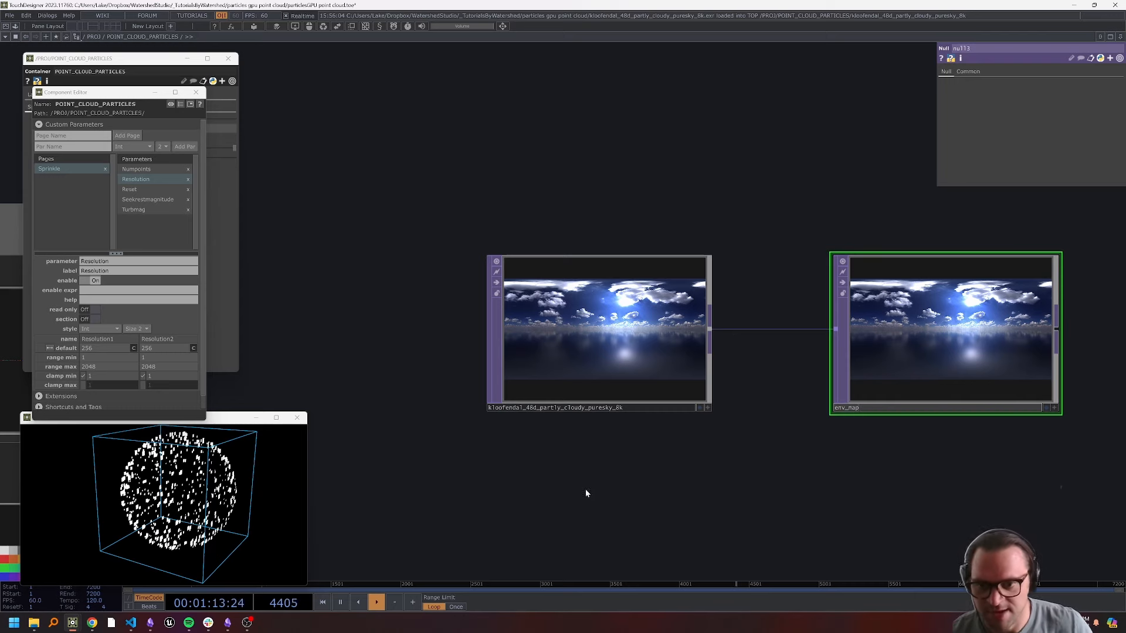
pyautogui.press('Return')
# Assign env_map as the Environment Map of the environment1 light.
pyautogui.scroll(-5, 716, 214)
pyautogui.click(903, 409)
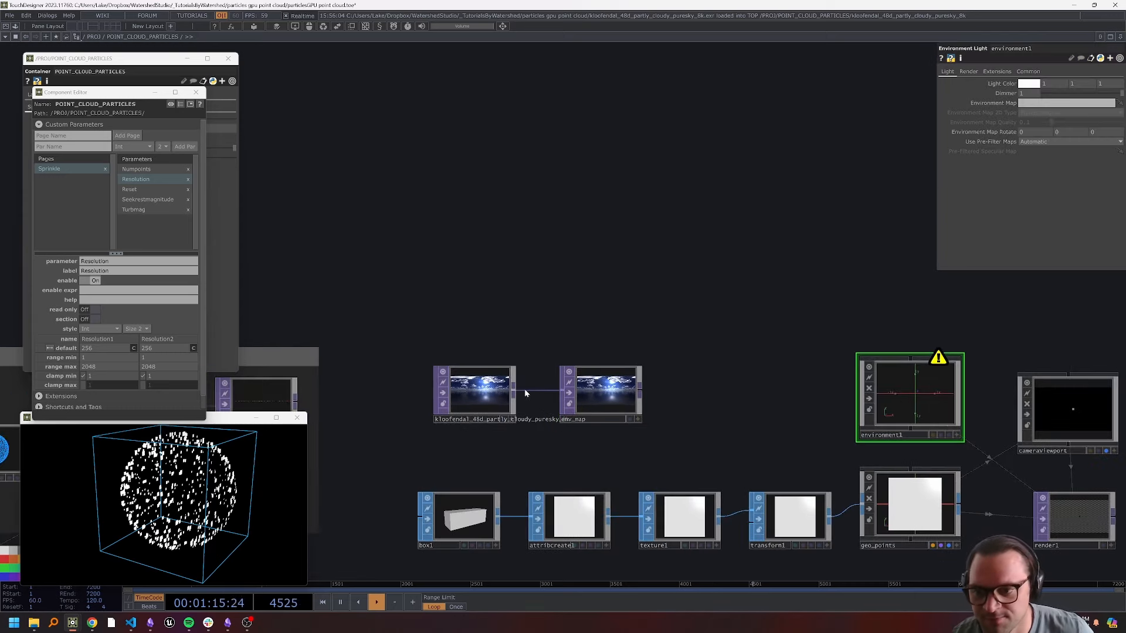
pyautogui.moveTo(601, 390); pyautogui.dragTo(1023, 104)
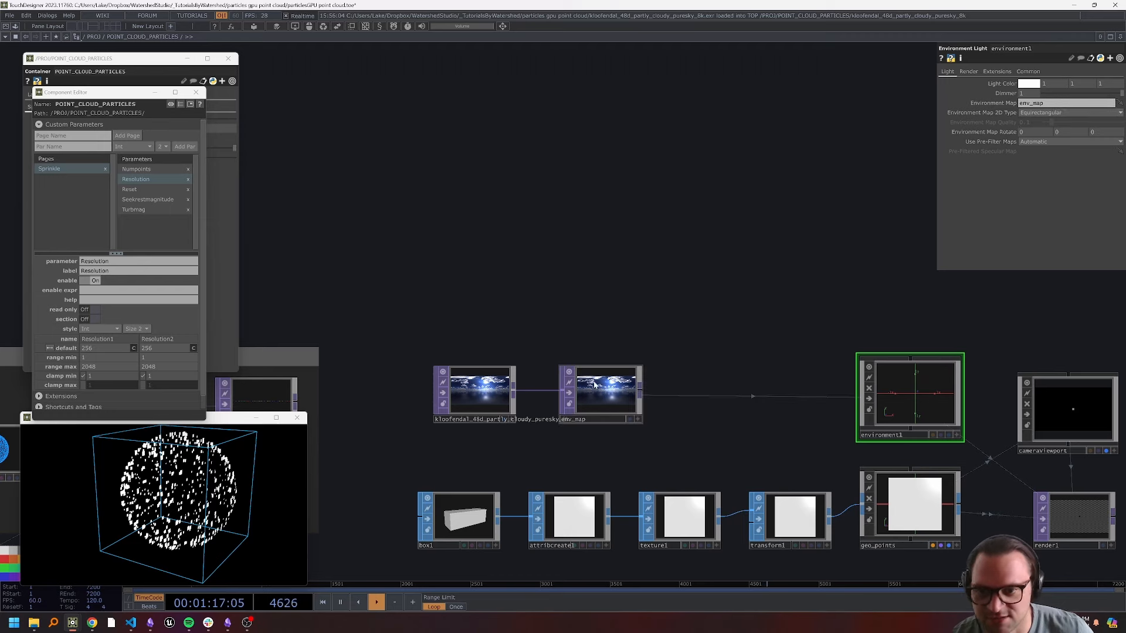
# Move the sky image and env_map nodes together closer to the environment1 light.
pyautogui.moveTo(678, 249); pyautogui.dragTo(713, 248)
pyautogui.scroll(-5, 713, 248)
pyautogui.moveTo(622, 263); pyautogui.dragTo(597, 300)
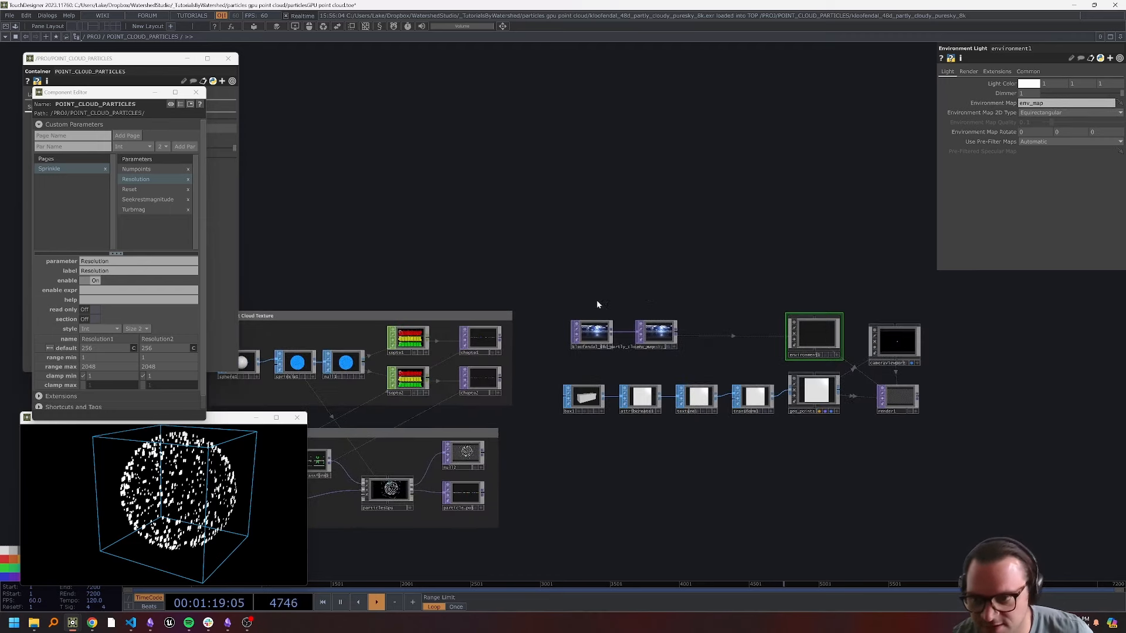
pyautogui.moveTo(579, 296); pyautogui.dragTo(663, 356, button='right')
pyautogui.moveTo(662, 336); pyautogui.dragTo(751, 336)
pyautogui.moveTo(786, 452); pyautogui.dragTo(772, 442)
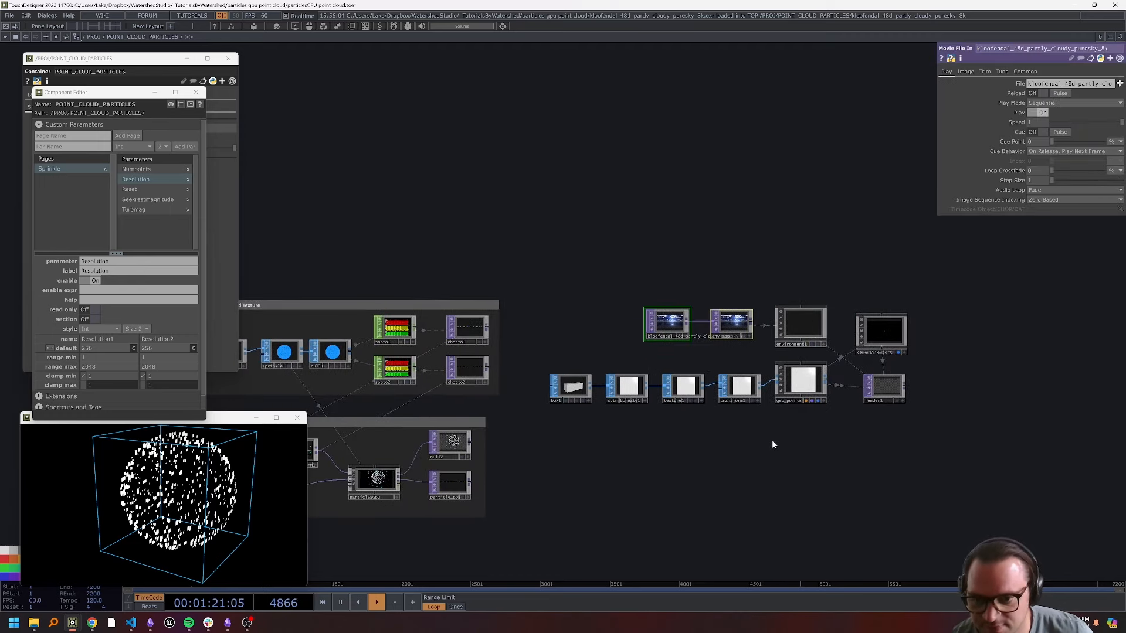
# Display render1 as the network background and add a PBR material connected to a Null below geo_points.
pyautogui.click(899, 402)
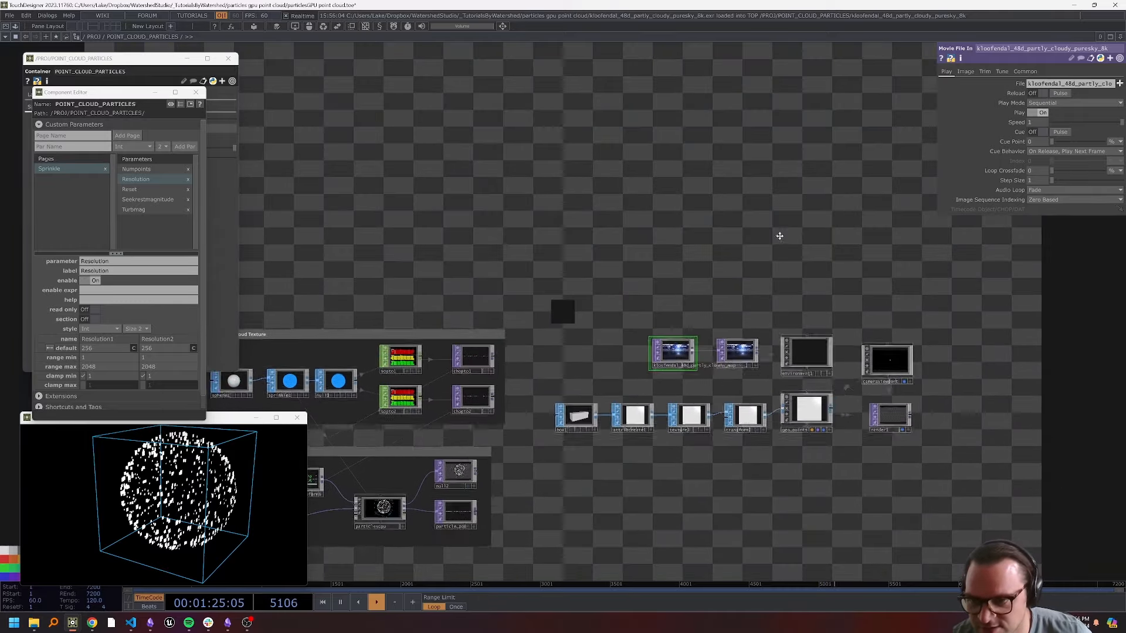
pyautogui.press('Tab')
pyautogui.click(713, 356)
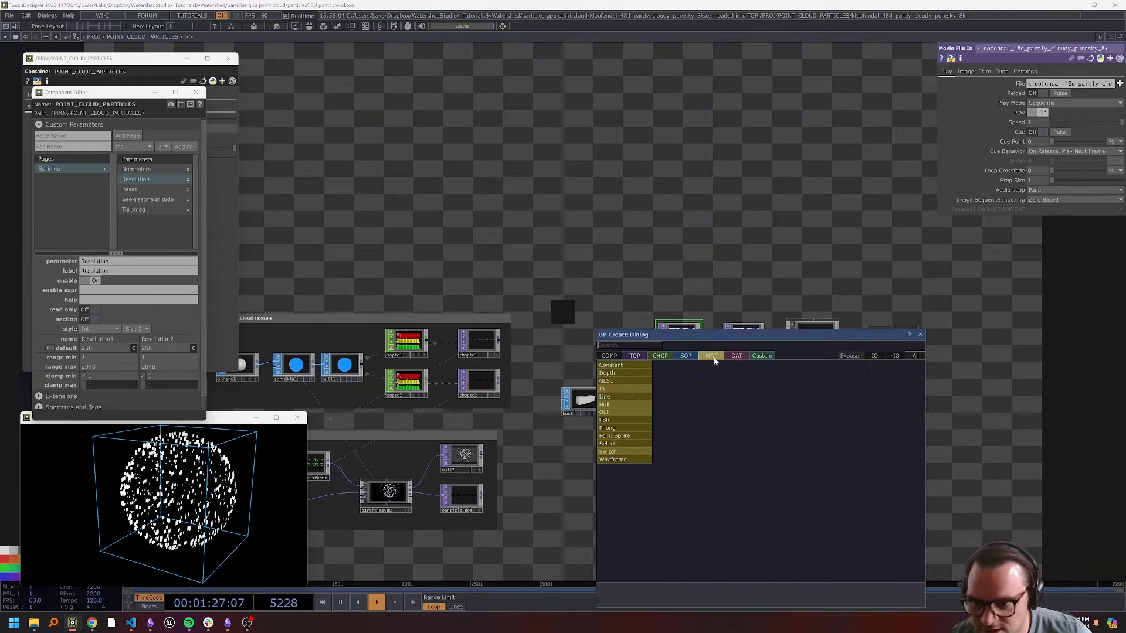
pyautogui.click(626, 421)
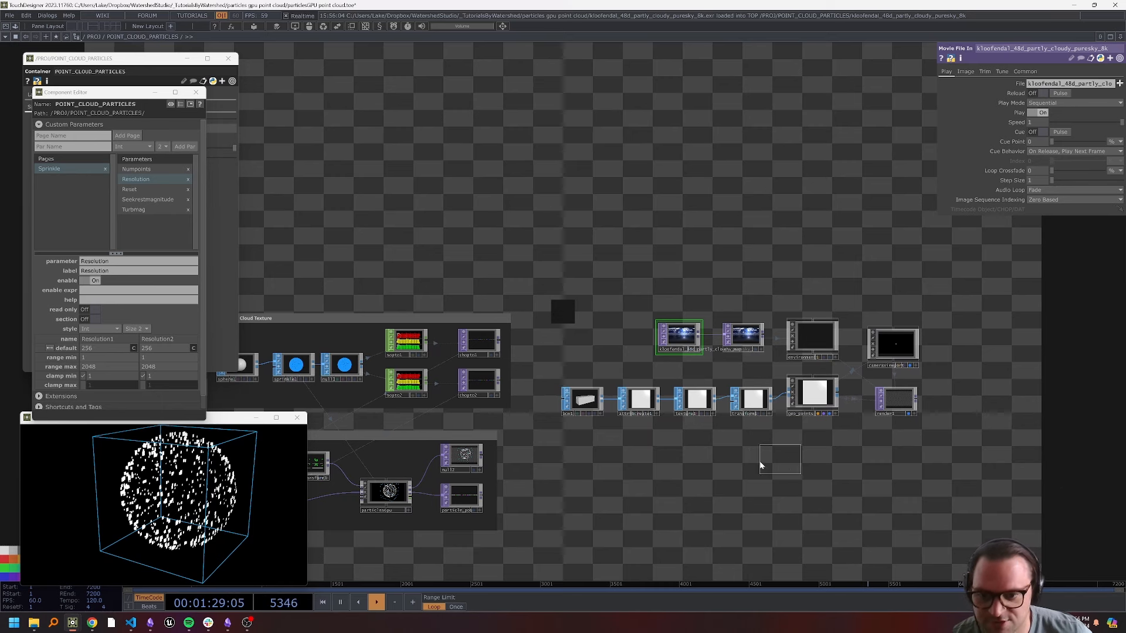
pyautogui.click(757, 462)
pyautogui.hotkey('alt', 'n')
pyautogui.click(818, 452)
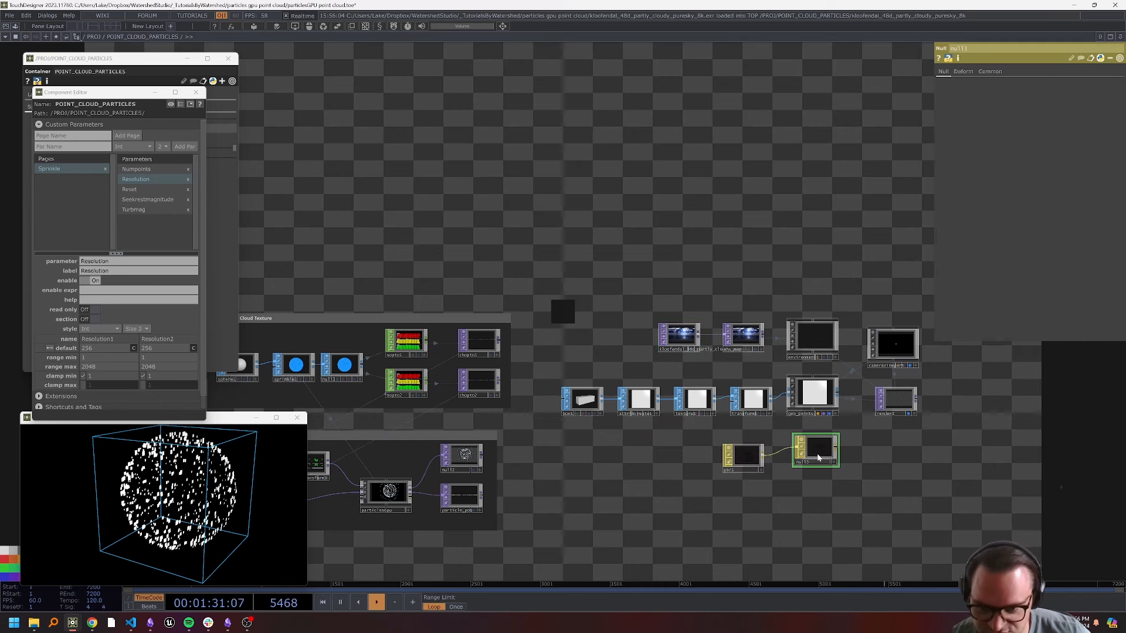
# Assign the Null at the end of the PBR chain as the material of geo_points.
pyautogui.moveTo(819, 452); pyautogui.dragTo(819, 396)
pyautogui.click(819, 391)
pyautogui.moveTo(815, 452); pyautogui.dragTo(766, 485)
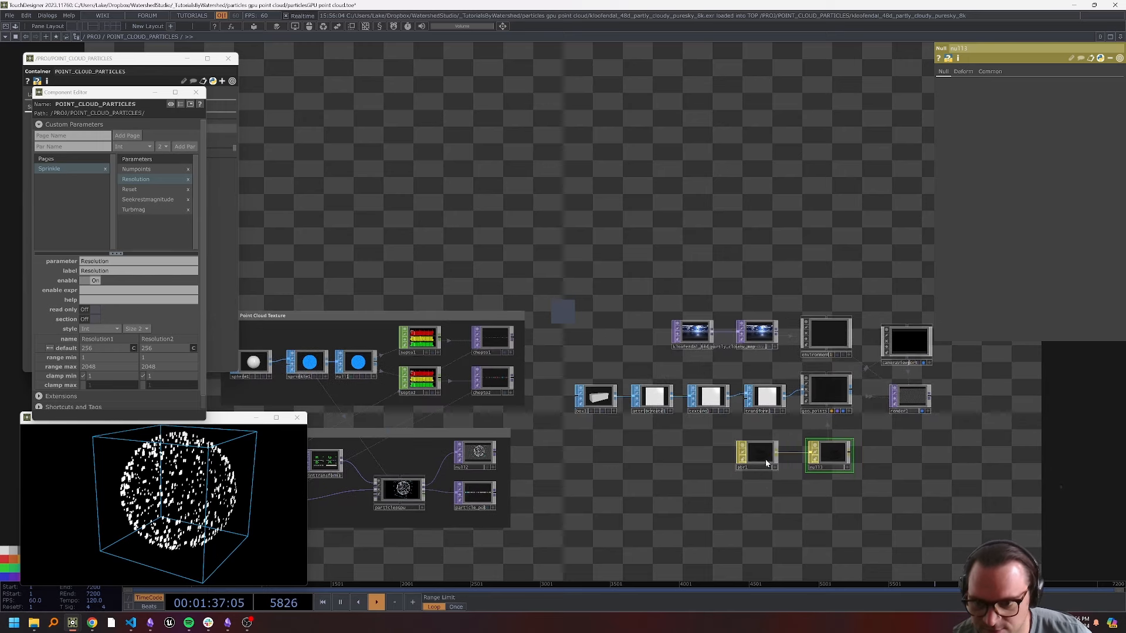
# Add a Substance TOP beside the PBR material and assign it as the material's Substance TOP.
pyautogui.click(769, 462)
pyautogui.press('Tab')
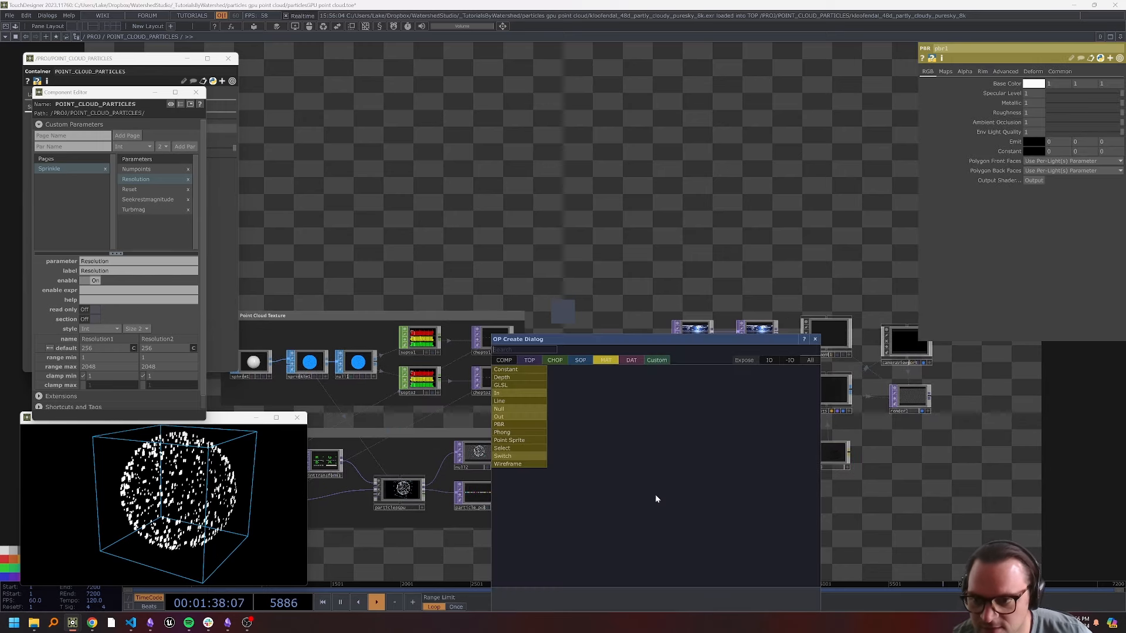
pyautogui.click(538, 361)
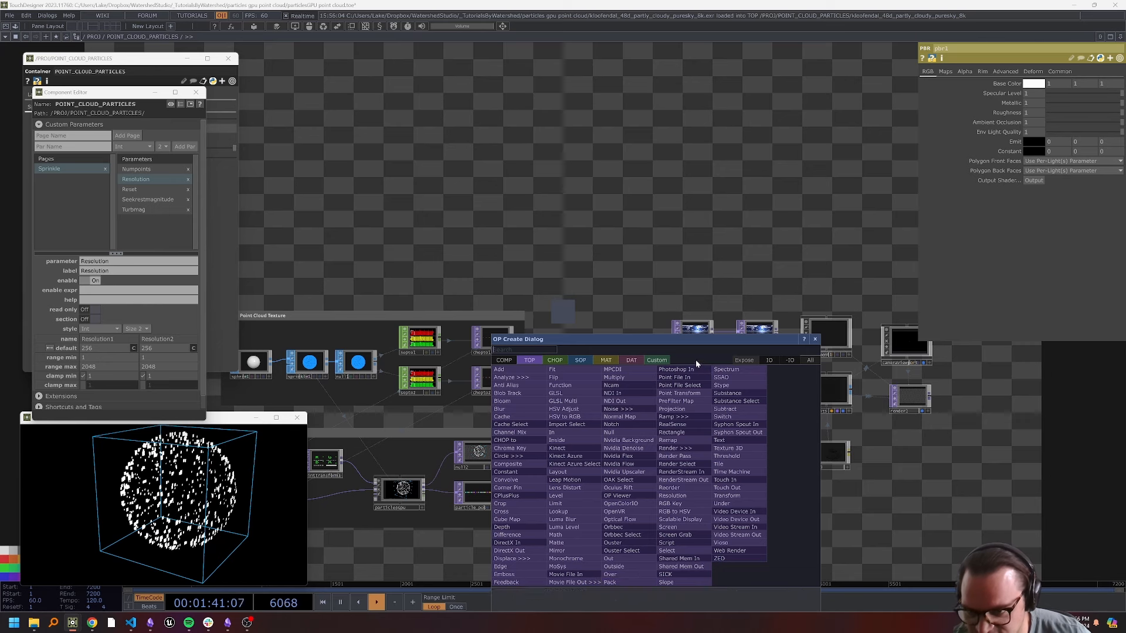
pyautogui.click(744, 397)
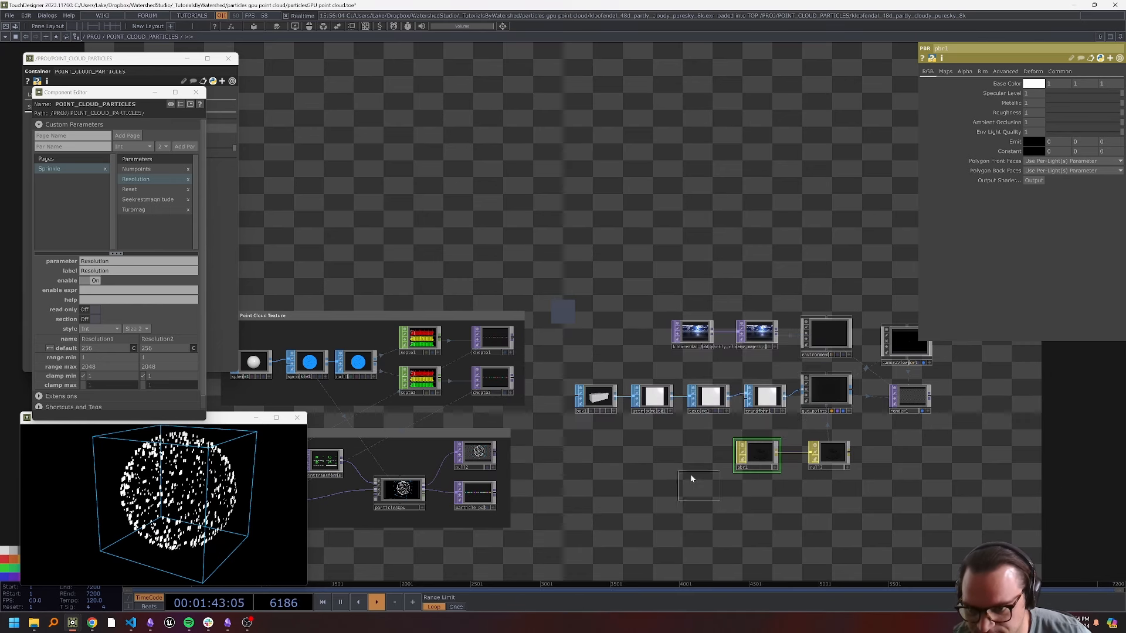
pyautogui.click(704, 467)
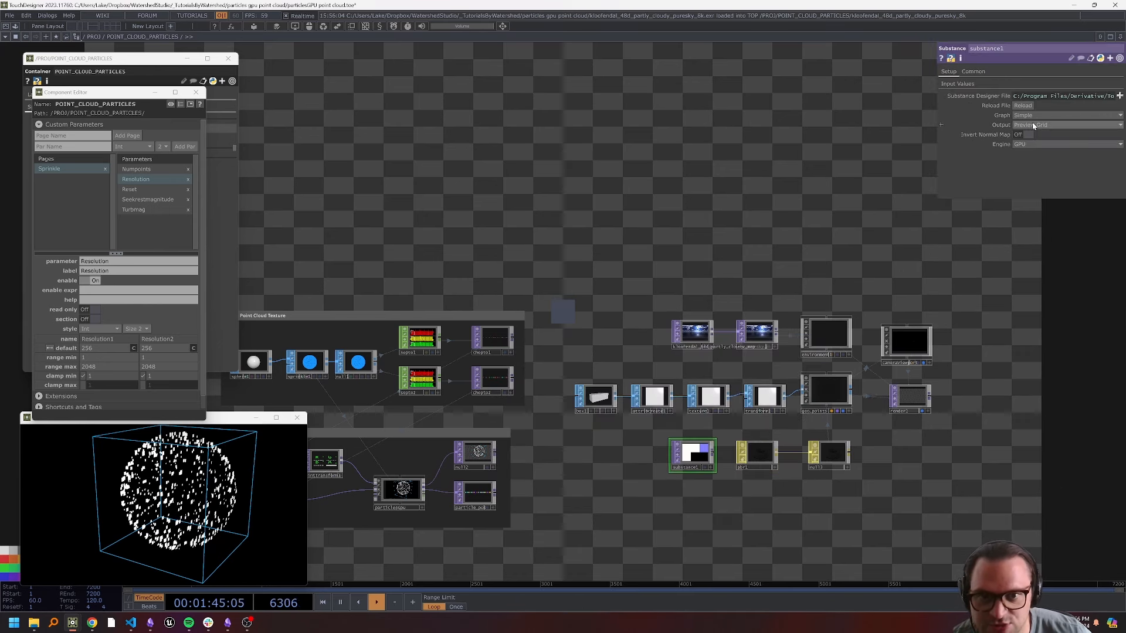
pyautogui.moveTo(689, 455); pyautogui.dragTo(749, 456)
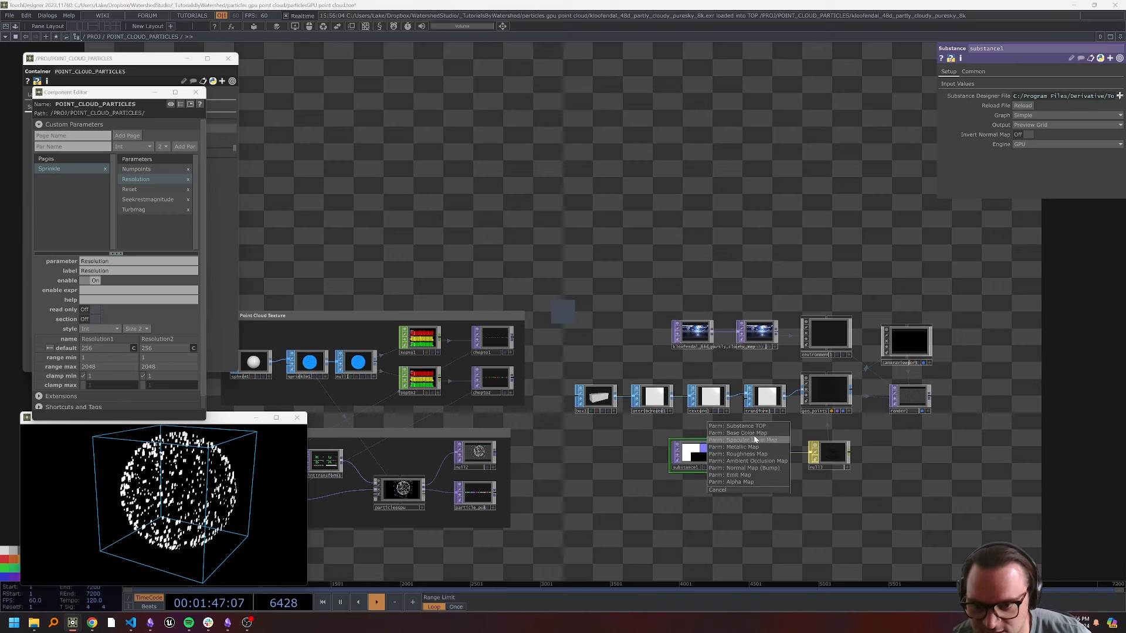
pyautogui.click(753, 428)
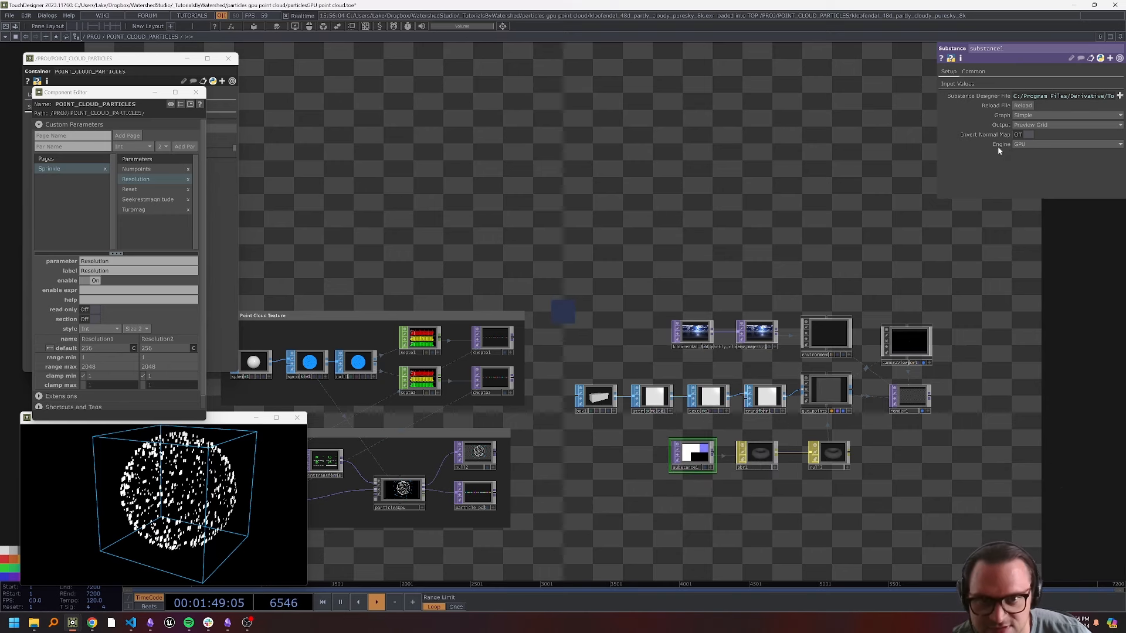
# Set the Substance TOP's graph to Metal.
pyautogui.click(1032, 125)
pyautogui.click(1027, 118)
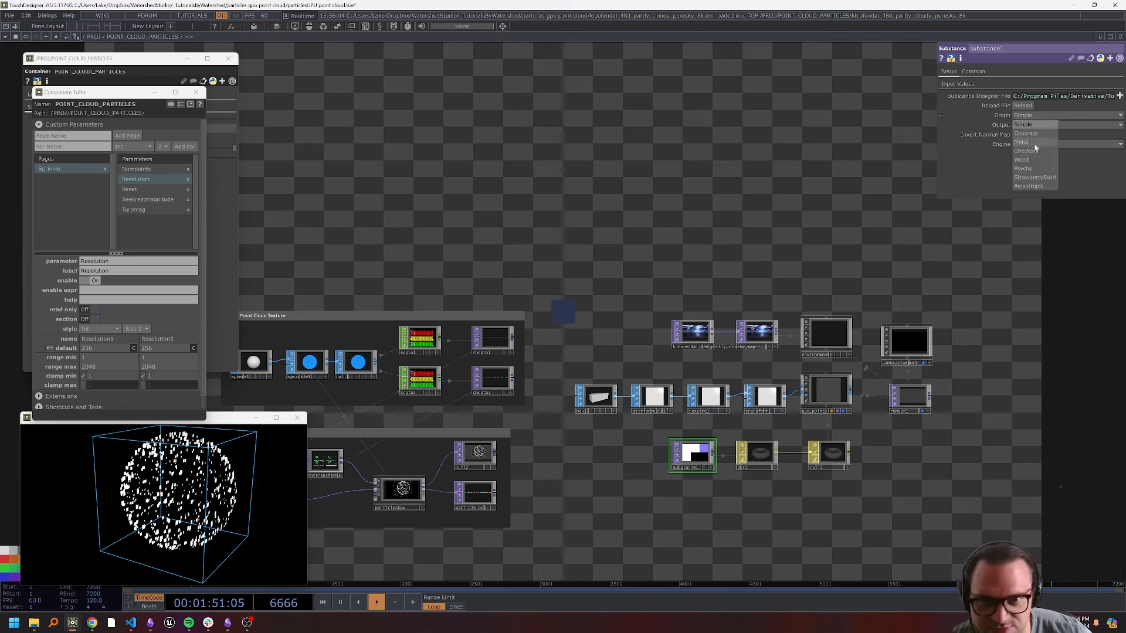
pyautogui.click(1032, 150)
pyautogui.moveTo(738, 205); pyautogui.dragTo(729, 175)
pyautogui.moveTo(789, 202); pyautogui.dragTo(785, 249)
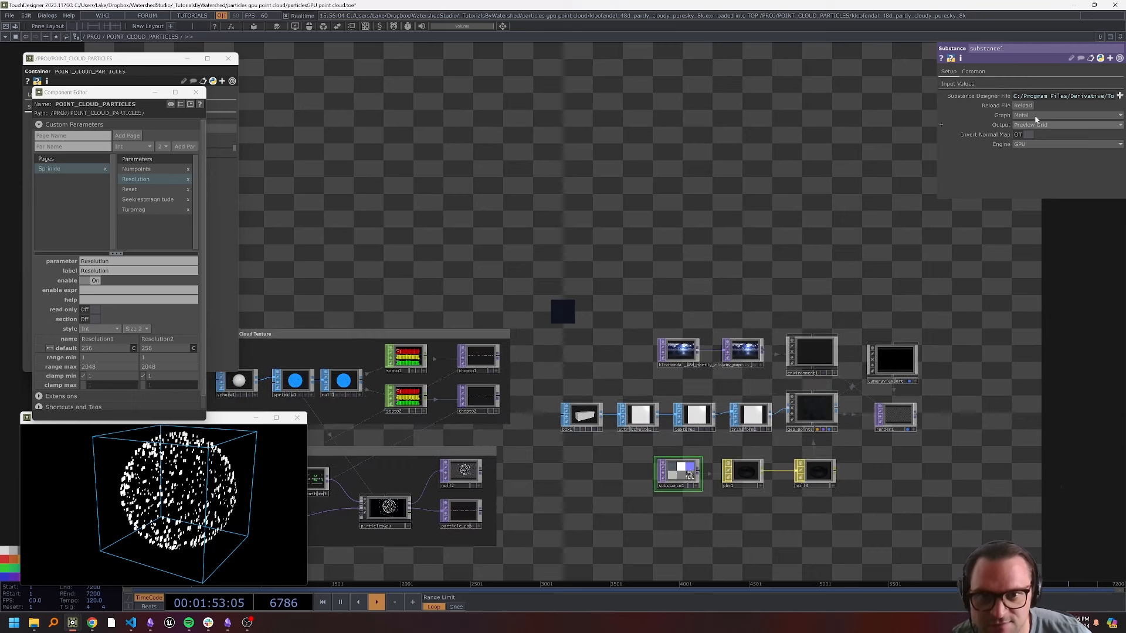
# Set the Substance TOP's resolution to 4096 x 4096 and check its node information.
pyautogui.click(971, 84)
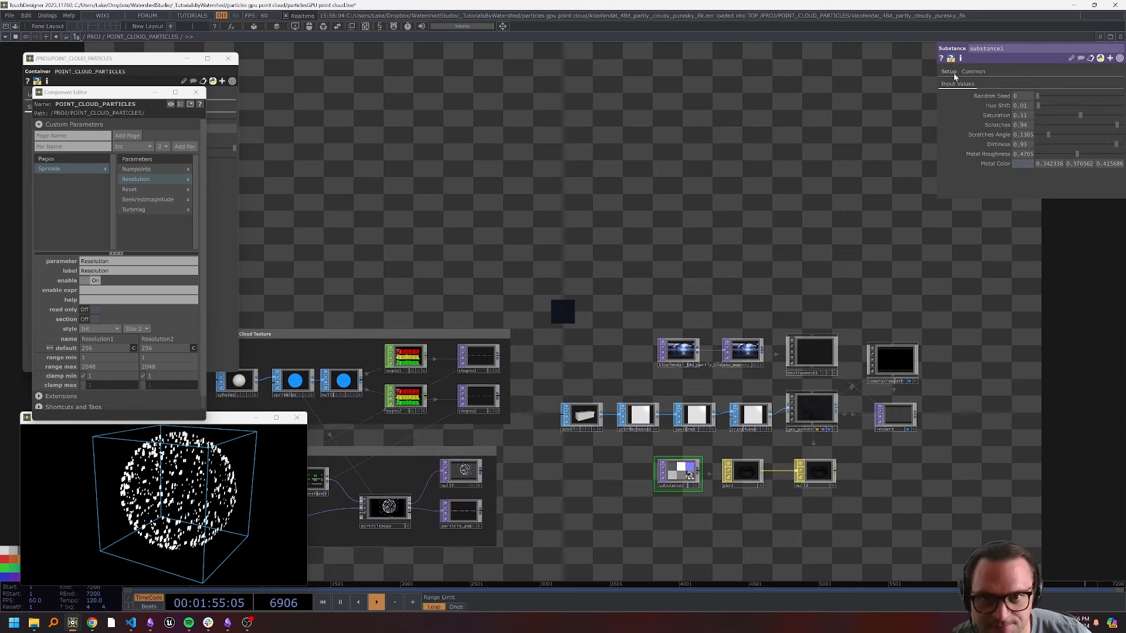
pyautogui.click(973, 72)
pyautogui.click(1119, 106)
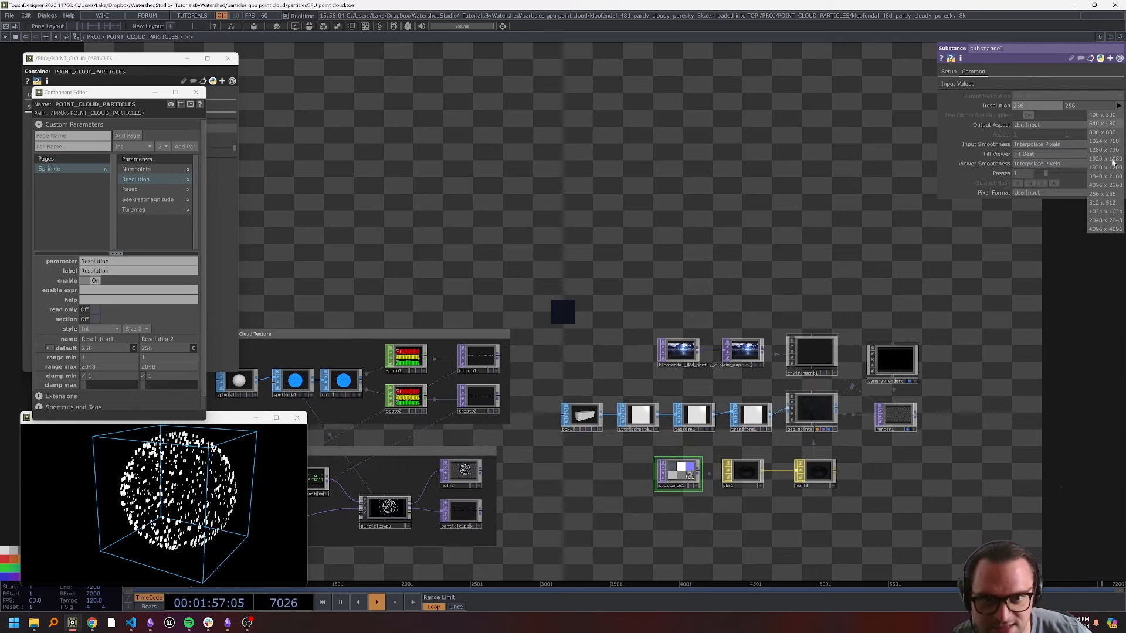
pyautogui.click(1104, 229)
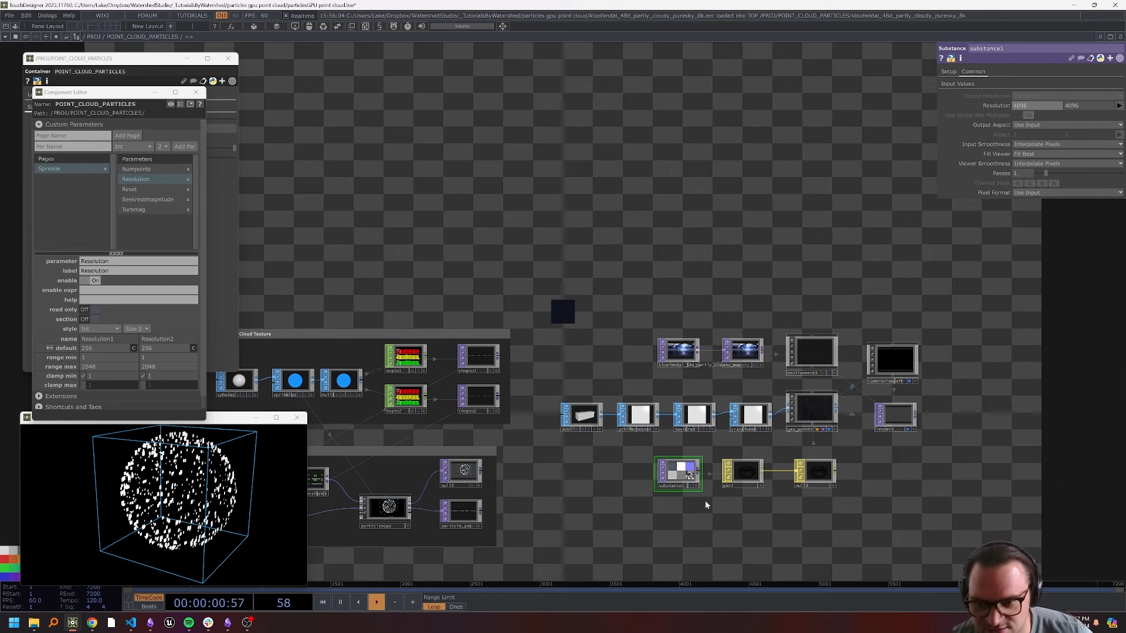
pyautogui.middleClick(680, 472)
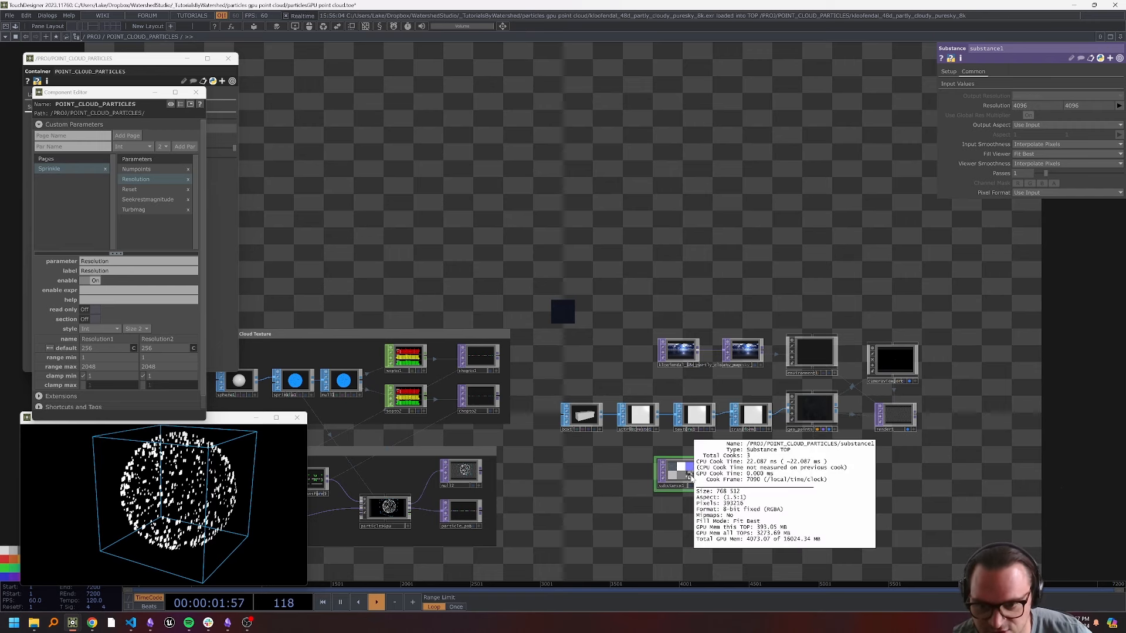
# Set the metal substance's Scratches, Scratches Angle, Dirtiness and Metal Roughness to 0.
pyautogui.click(969, 84)
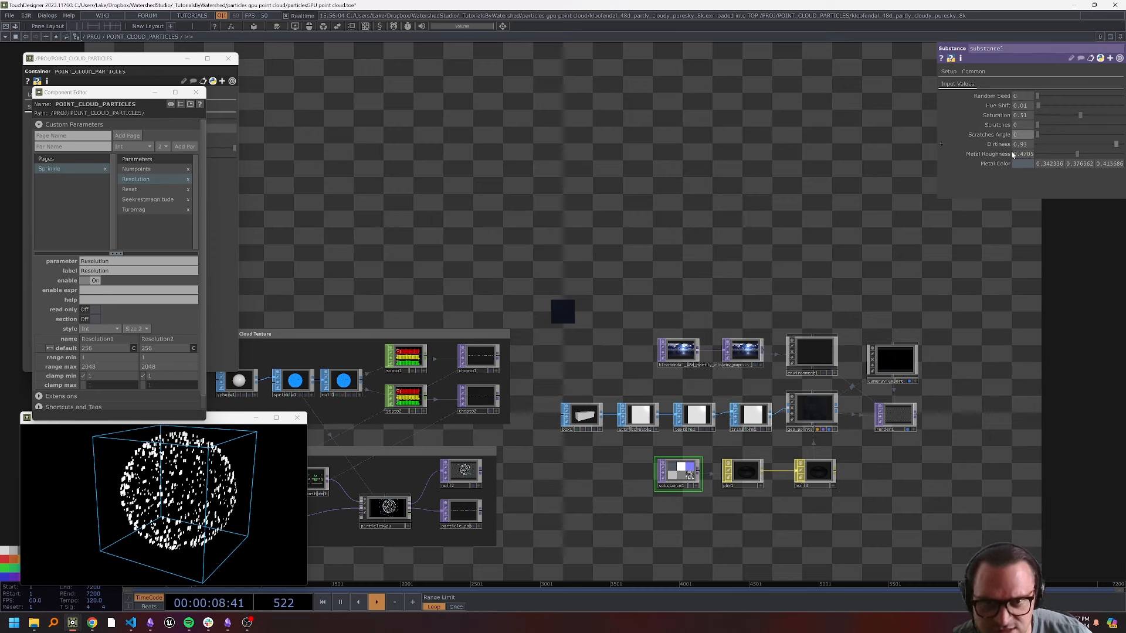
pyautogui.moveTo(1012, 153); pyautogui.dragTo(1037, 163)
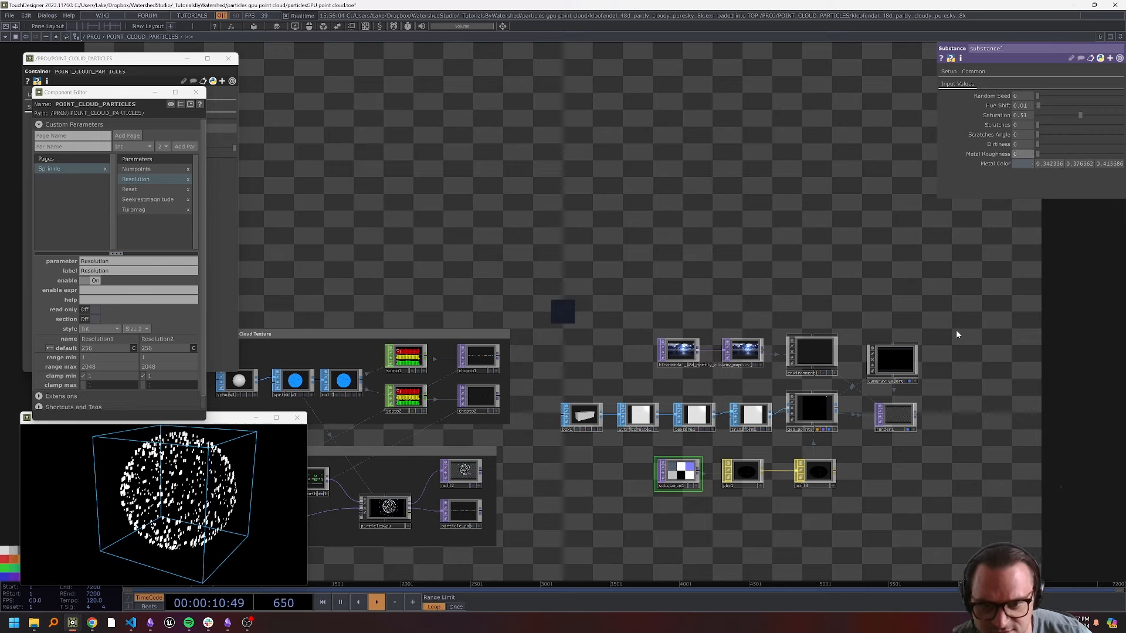
pyautogui.moveTo(925, 296); pyautogui.dragTo(848, 268)
pyautogui.moveTo(589, 231); pyautogui.dragTo(661, 193)
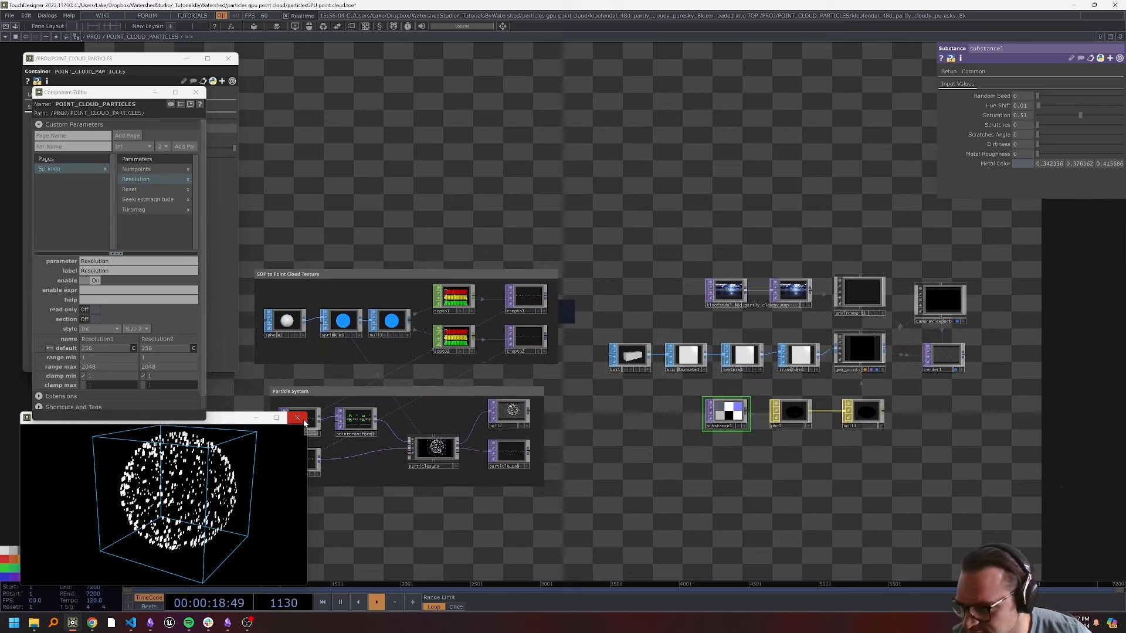
# Close the floating particle viewer, the Component Editor and the POINT_CLOUD_PARTICLES parameter window.
pyautogui.click(298, 419)
pyautogui.click(196, 92)
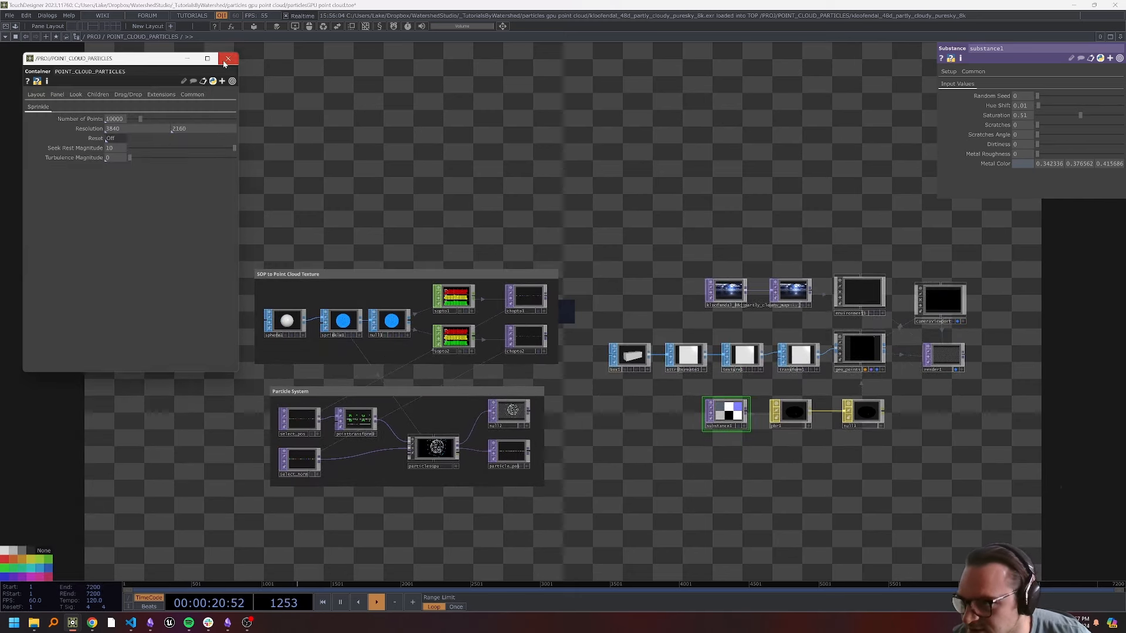
pyautogui.click(228, 59)
pyautogui.moveTo(505, 158); pyautogui.dragTo(465, 166)
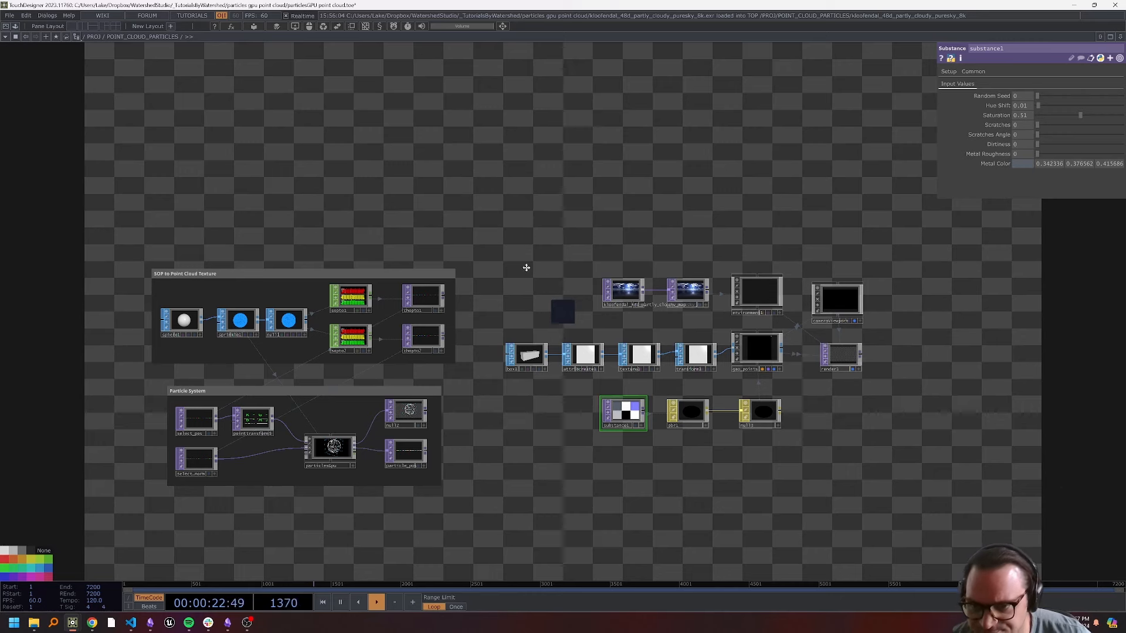
pyautogui.moveTo(526, 267); pyautogui.dragTo(525, 274)
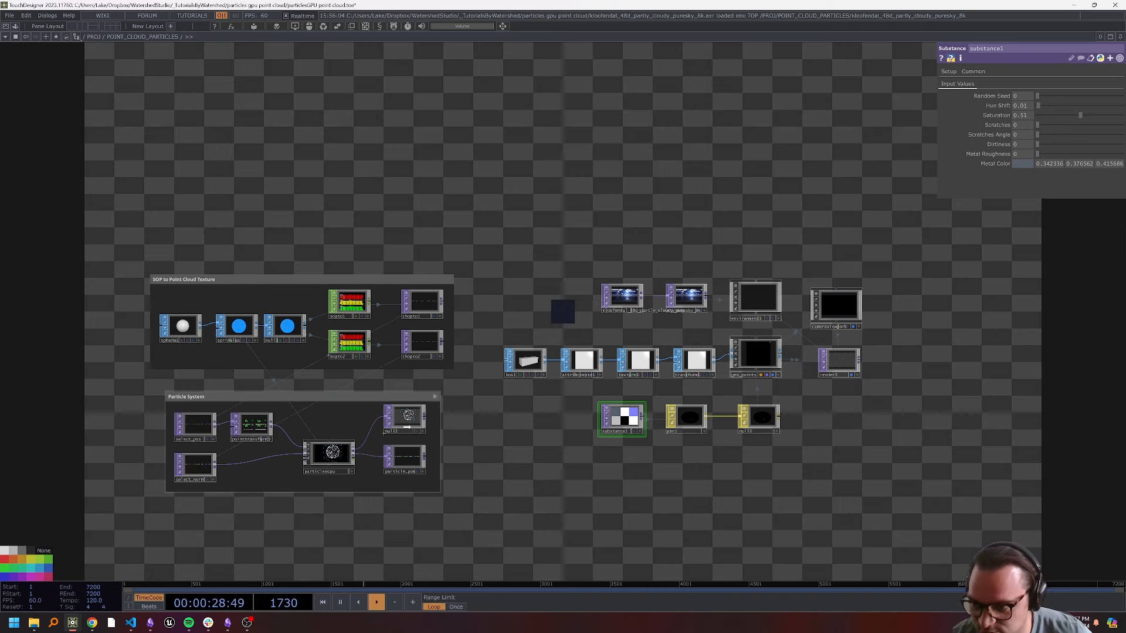
# Enable instancing on geo_points with particle_pos as Translate OP and r, g, b as Translate X, Y and Z.
pyautogui.click(757, 356)
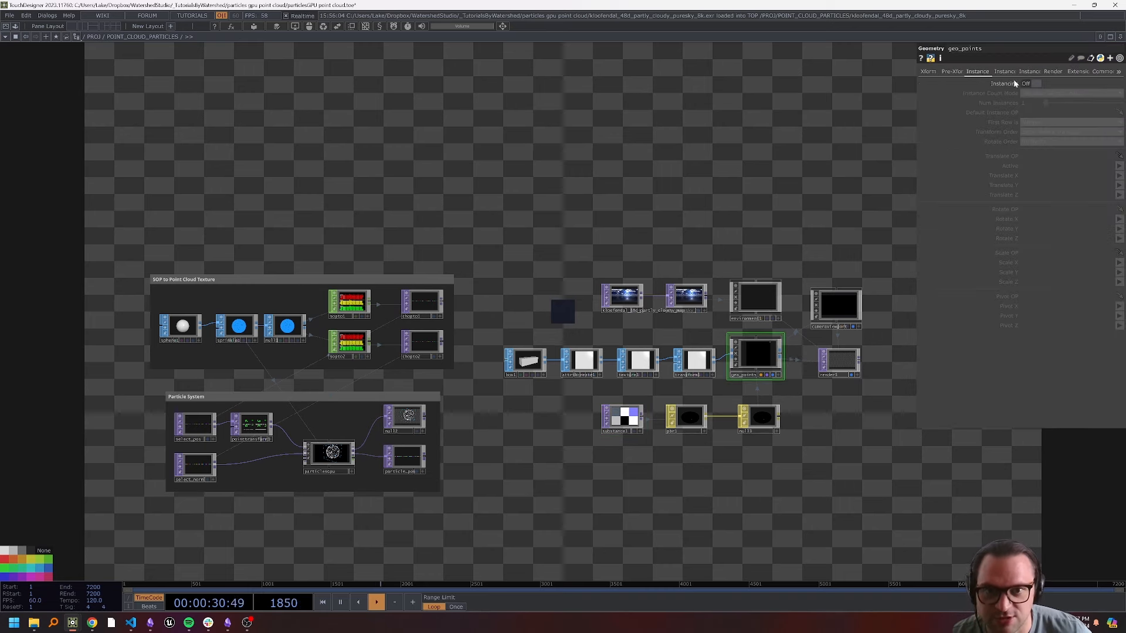
pyautogui.click(1020, 83)
pyautogui.moveTo(399, 463); pyautogui.dragTo(1044, 156)
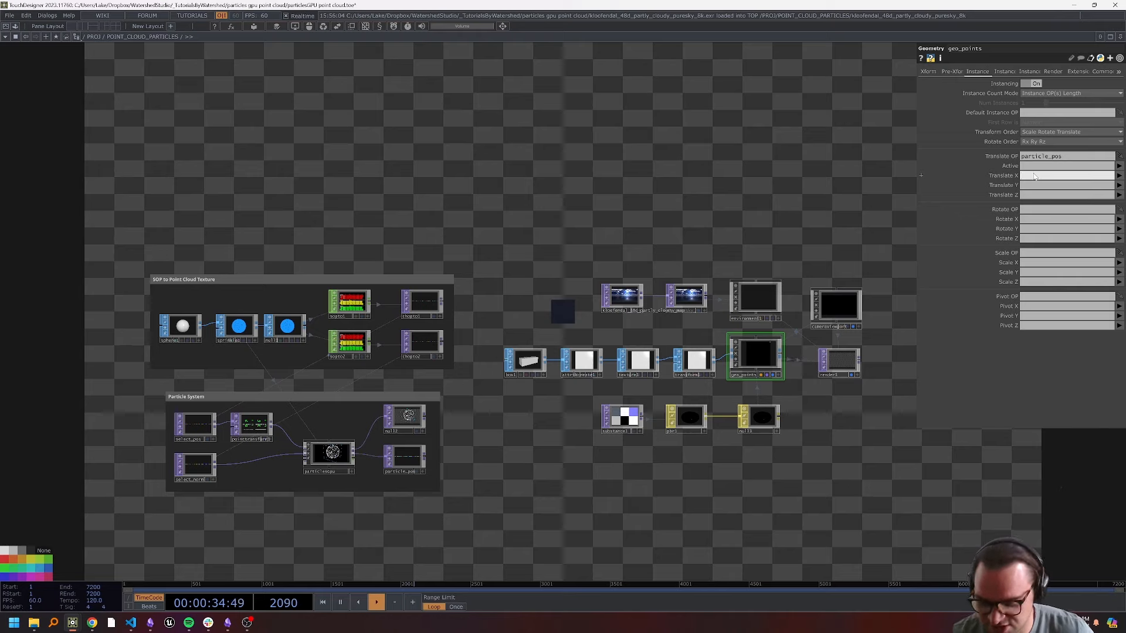
pyautogui.write('r')
pyautogui.press('Tab')
pyautogui.write('g')
pyautogui.press('Tab')
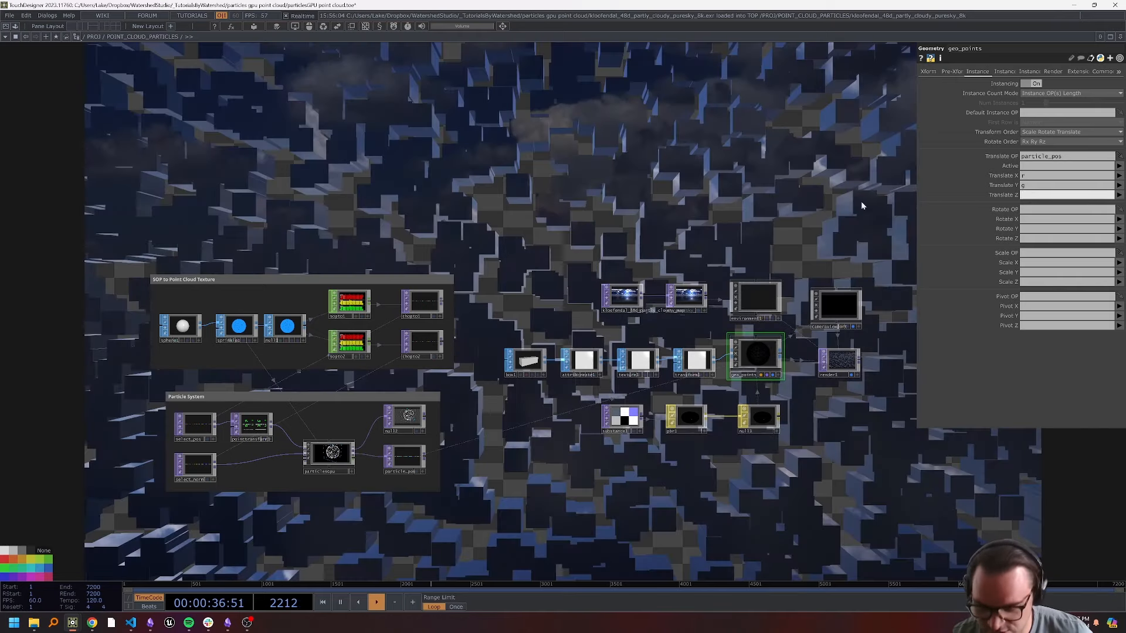
pyautogui.write('b')
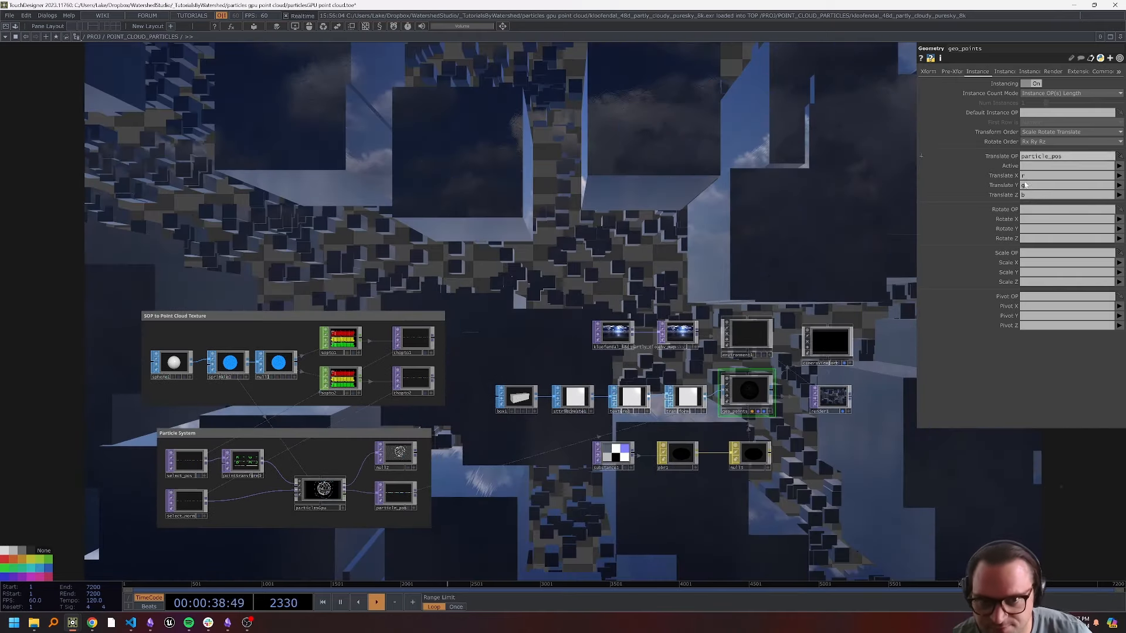
# Increase the viewport camera's Pivot Distance to about 18.89 to frame the whole point cloud.
pyautogui.moveTo(600, 226); pyautogui.dragTo(622, 256)
pyautogui.click(723, 354)
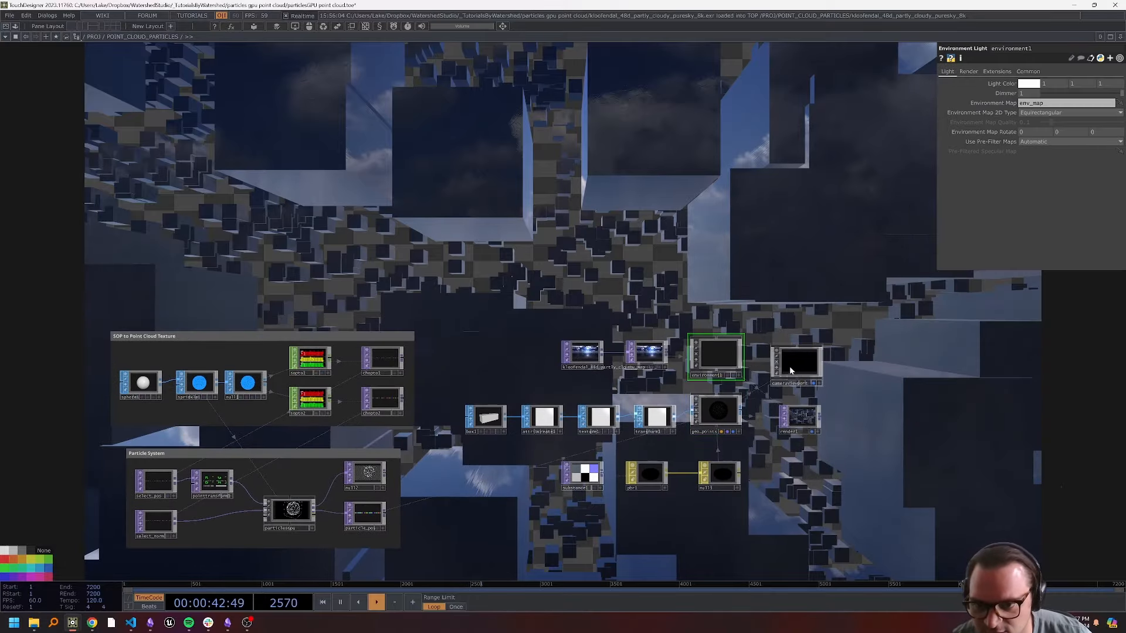
pyautogui.click(789, 366)
pyautogui.moveTo(1068, 175); pyautogui.dragTo(1118, 174)
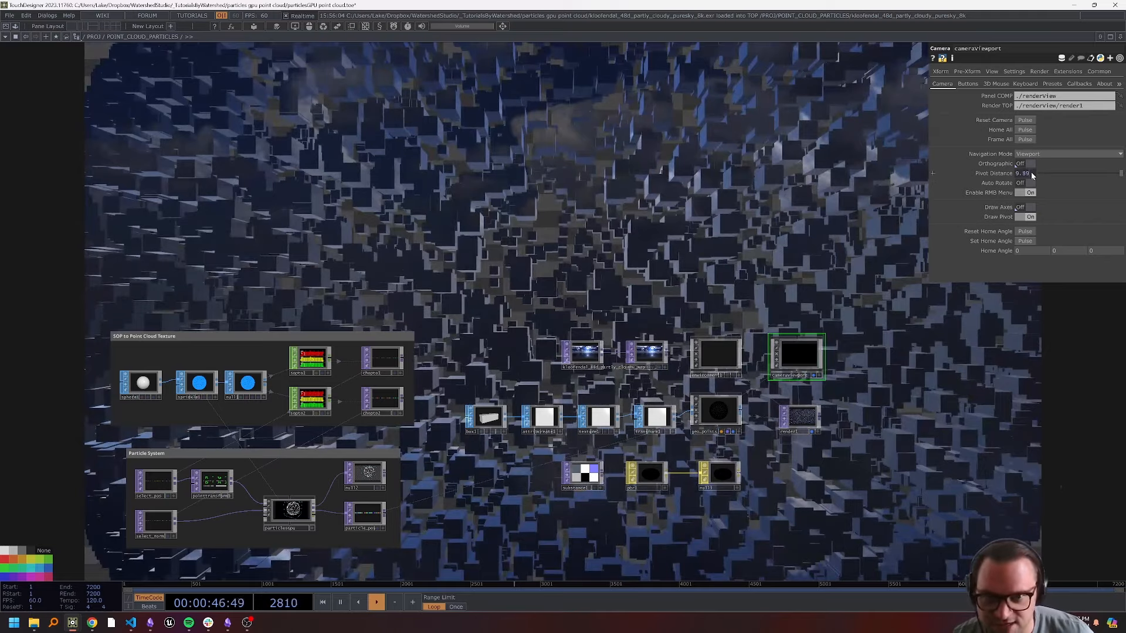
pyautogui.moveTo(1031, 172); pyautogui.dragTo(1073, 162, button='middle')
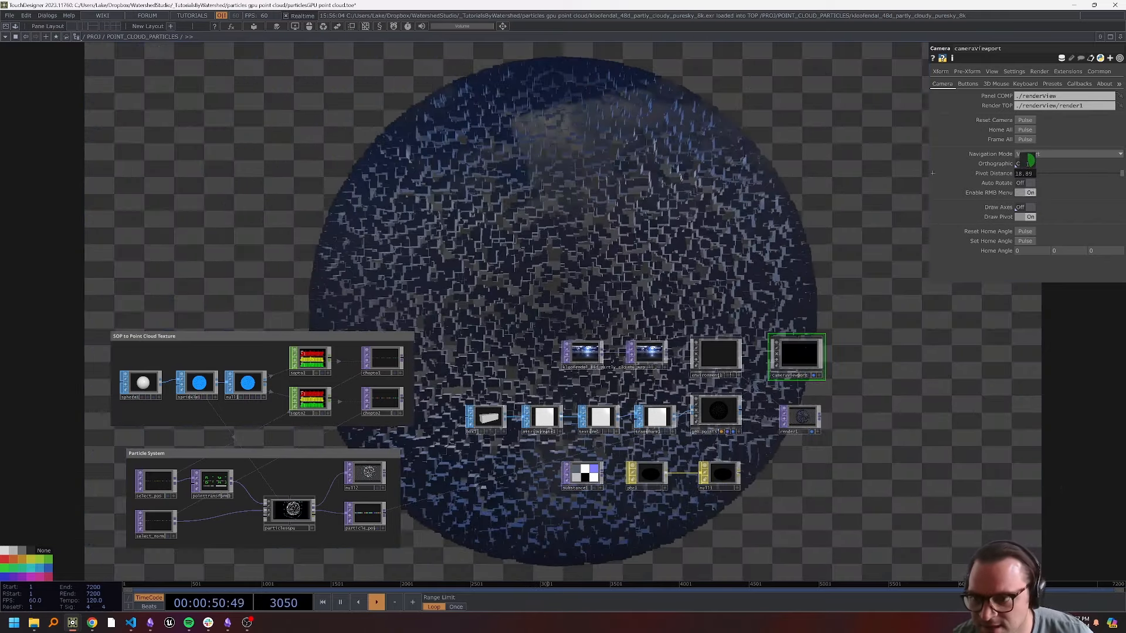
pyautogui.moveTo(513, 293); pyautogui.dragTo(540, 255)
pyautogui.moveTo(558, 178); pyautogui.dragTo(528, 209)
pyautogui.moveTo(534, 299); pyautogui.dragTo(541, 293)
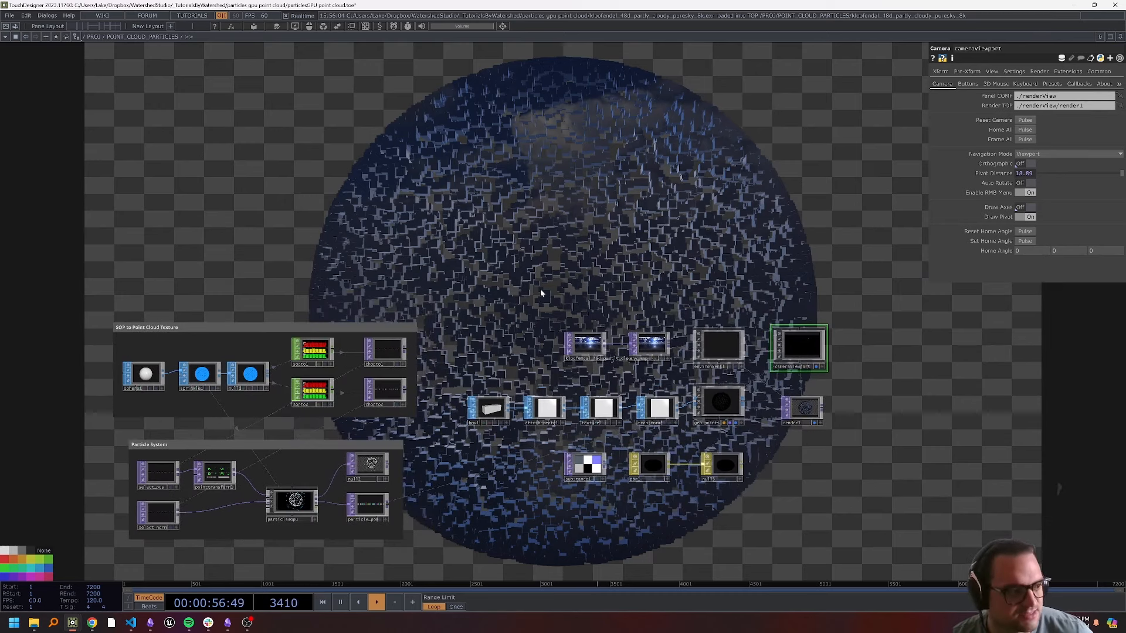
# Add a Sphere SOP in the empty area above the render network.
pyautogui.press('Tab')
pyautogui.click(423, 156)
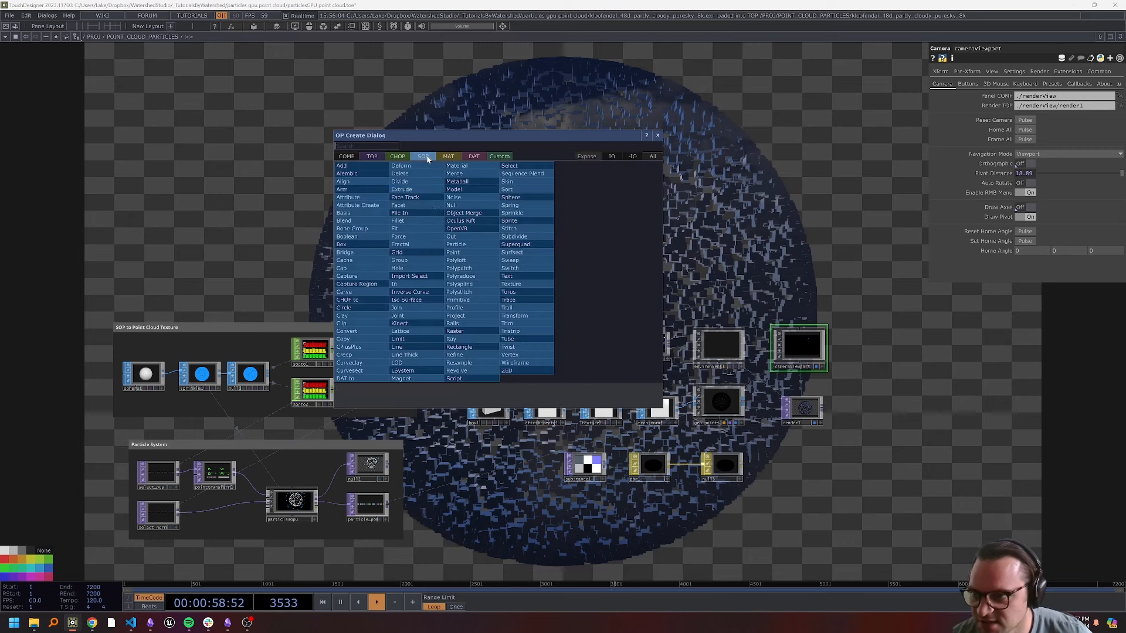
pyautogui.write('s')
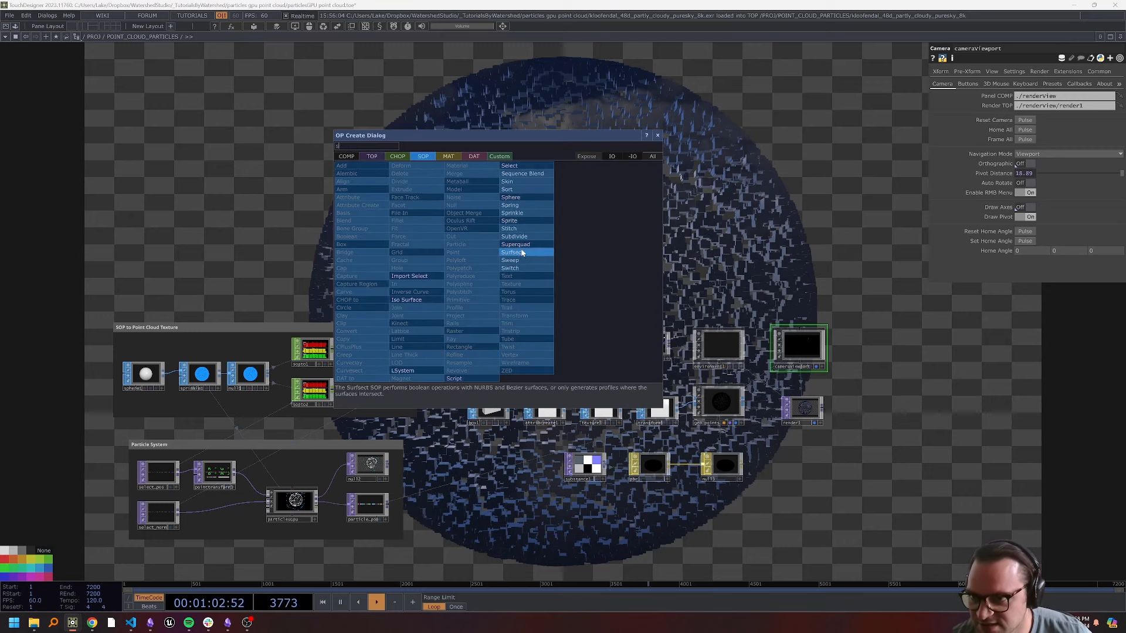
pyautogui.click(525, 199)
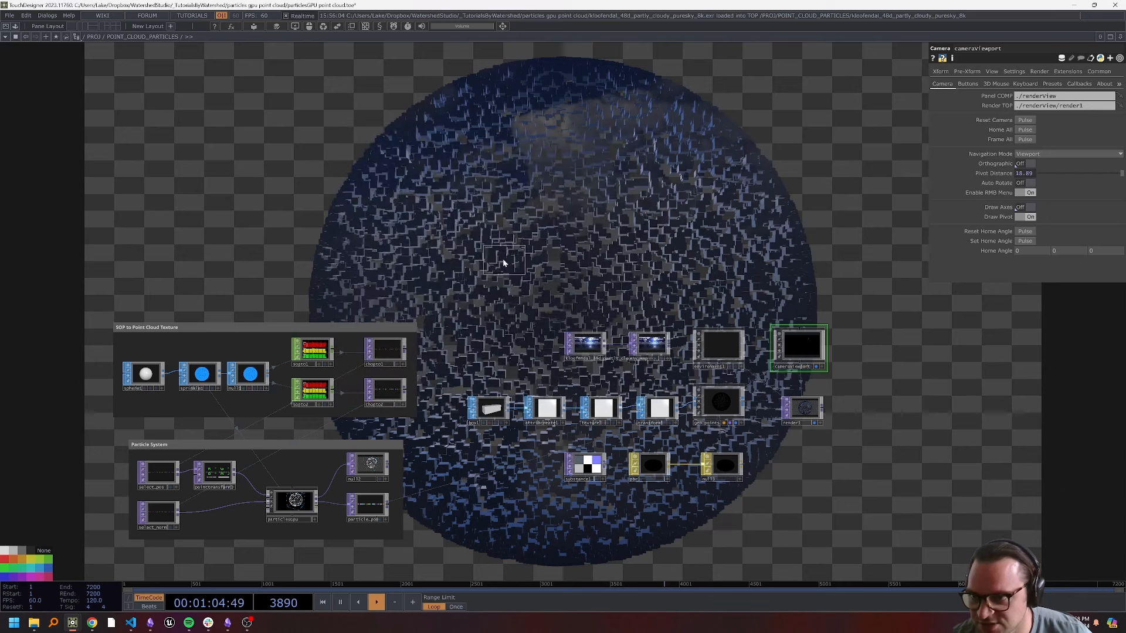
pyautogui.click(504, 263)
# Add a Geometry COMP fed by the new sphere and position it beside the sphere.
pyautogui.press('Tab')
pyautogui.click(373, 141)
pyautogui.write('ge')
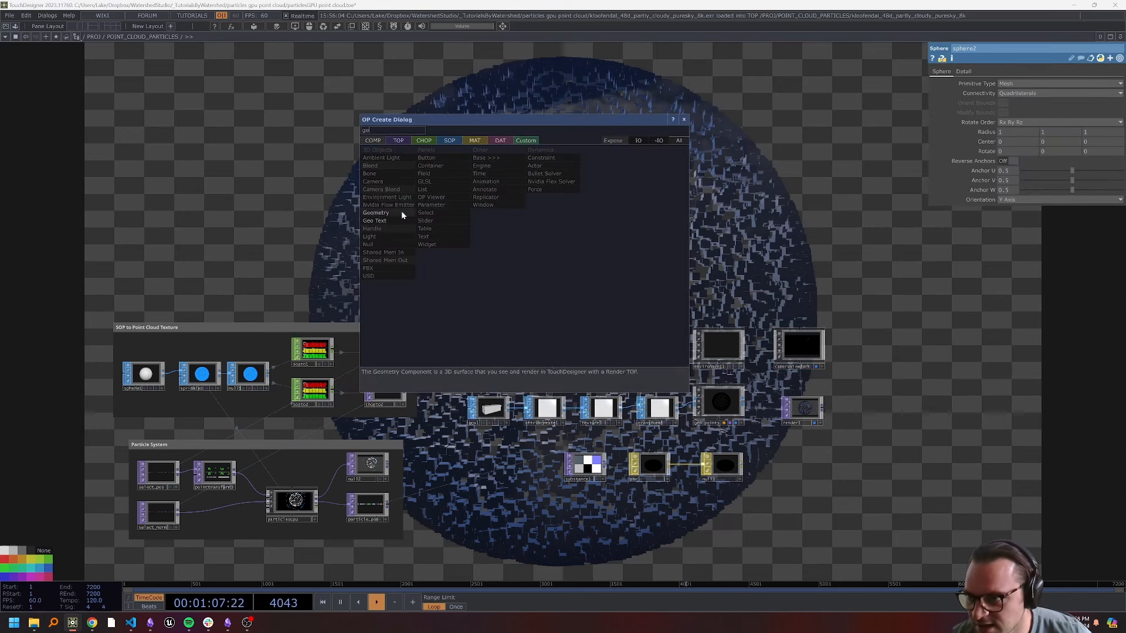
pyautogui.click(403, 213)
pyautogui.click(575, 252)
pyautogui.moveTo(576, 250); pyautogui.dragTo(600, 267)
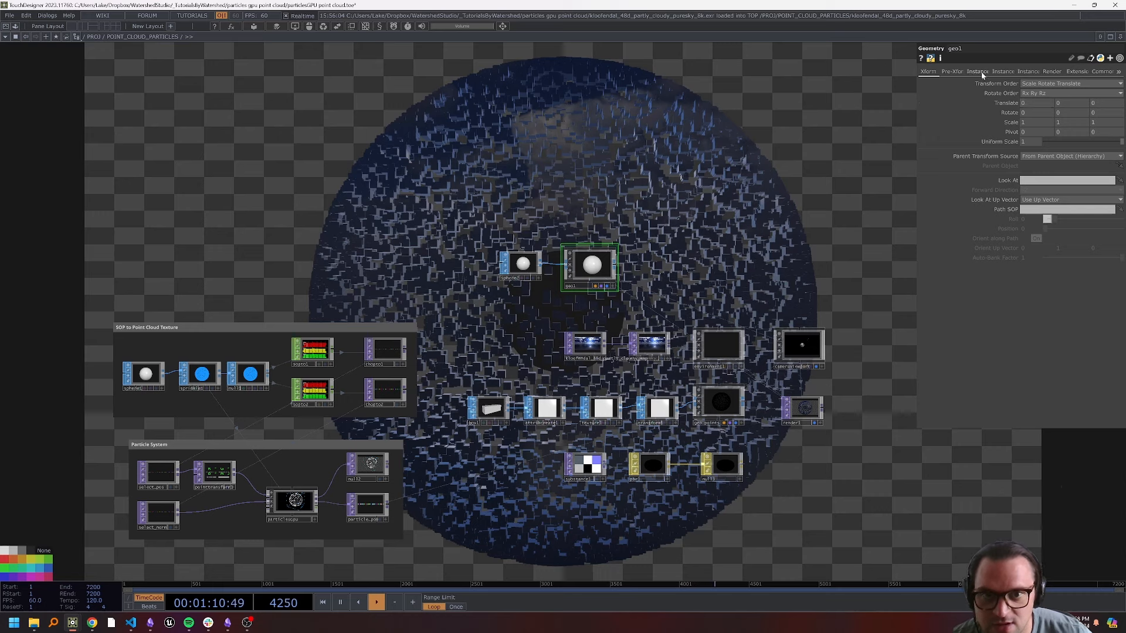
# Add a Constant material with env_map as its Color Map and assign it to the sphere's Geometry COMP.
pyautogui.press('Tab')
pyautogui.click(526, 104)
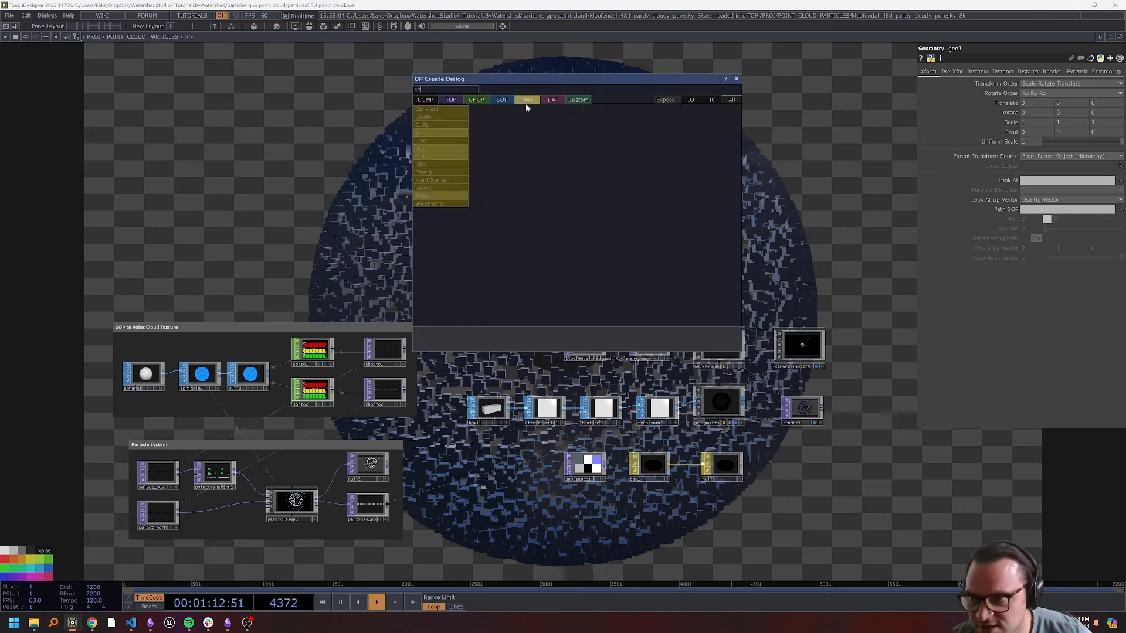
pyautogui.click(441, 110)
pyautogui.click(594, 213)
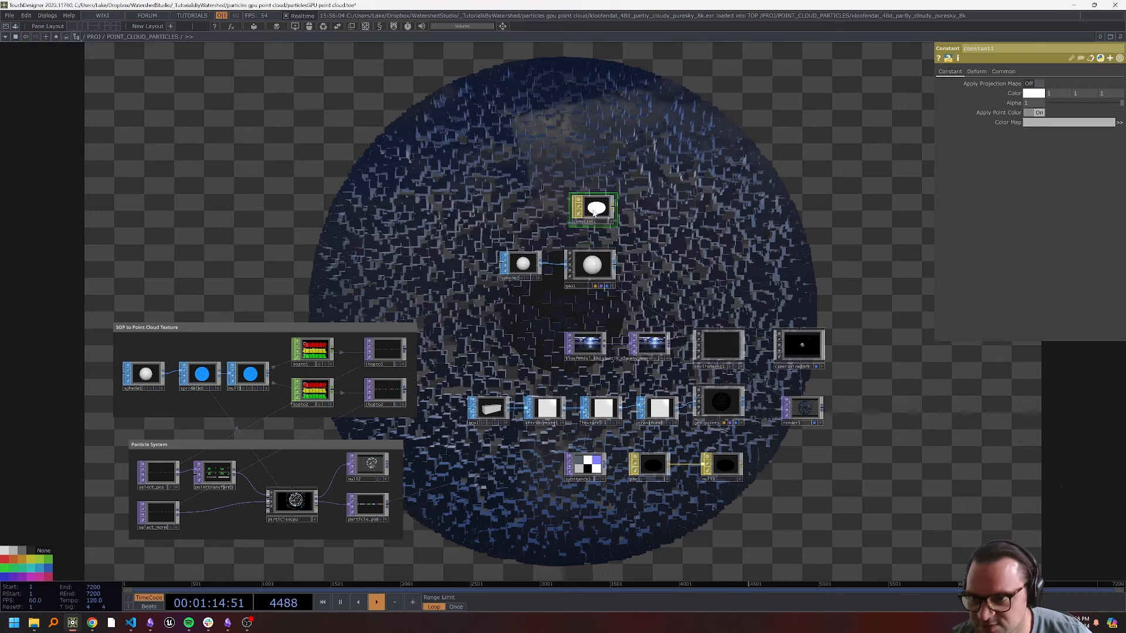
pyautogui.moveTo(649, 346); pyautogui.dragTo(1043, 122)
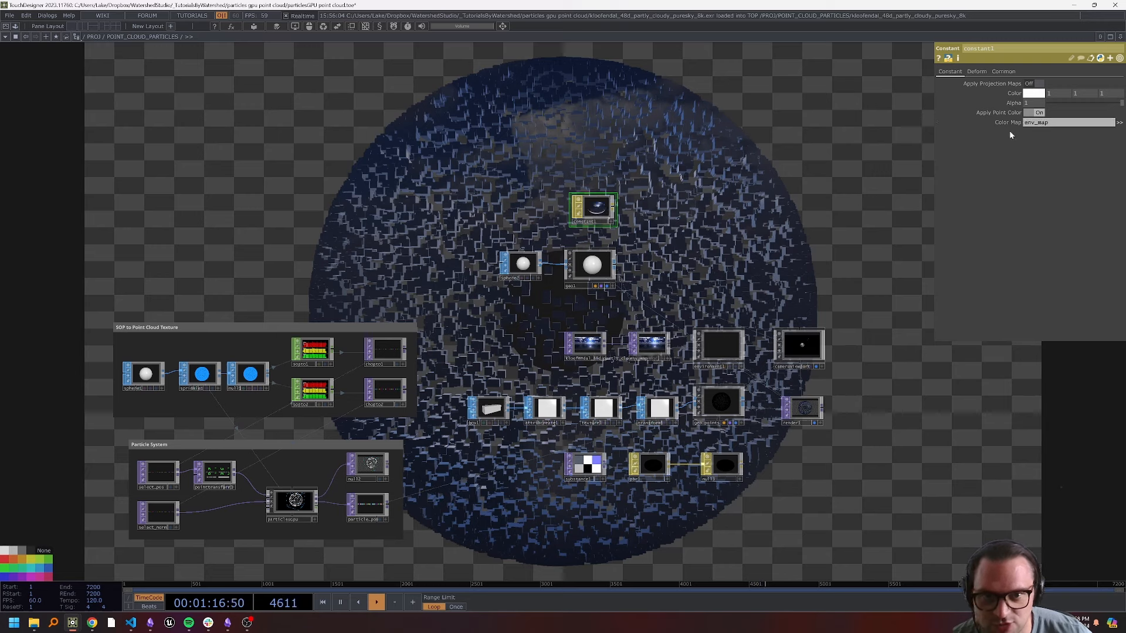
pyautogui.moveTo(590, 213); pyautogui.dragTo(591, 264)
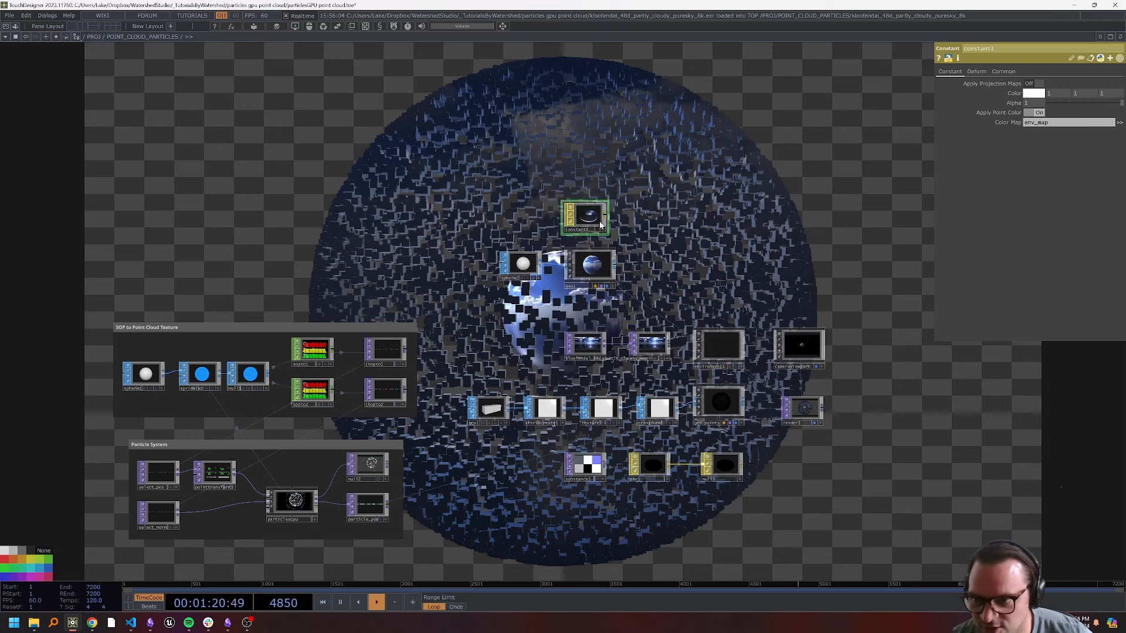
# Set the Uniform Scale of the sky sphere's Geometry COMP to 30 so it encloses the point cloud.
pyautogui.moveTo(698, 235); pyautogui.dragTo(630, 262)
pyautogui.click(552, 245)
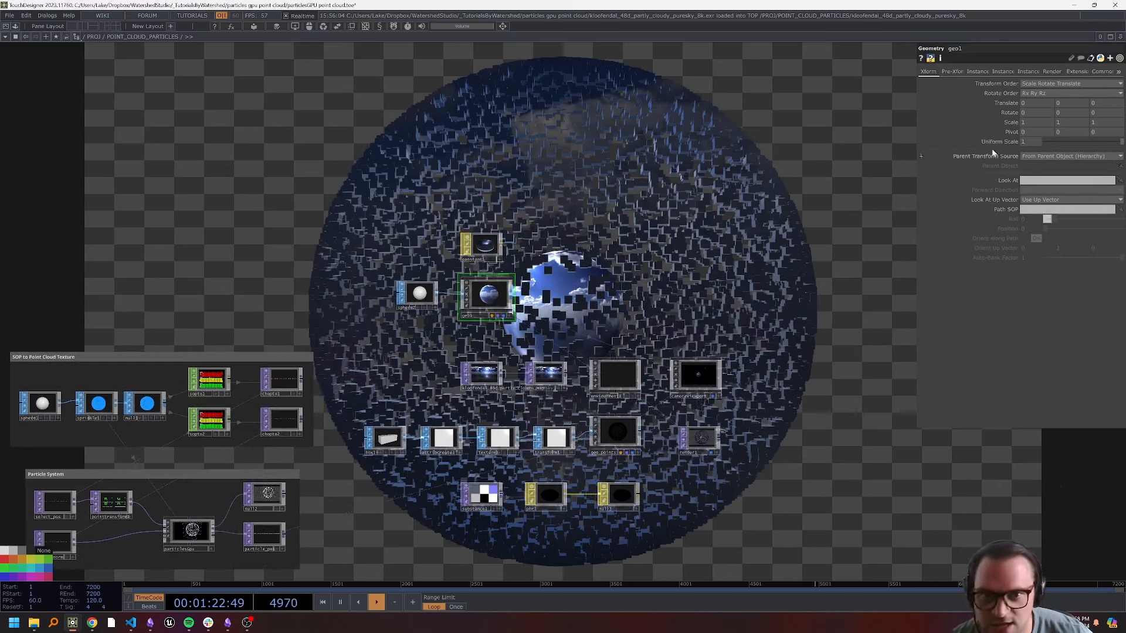
pyautogui.write('0')
pyautogui.press('Tab')
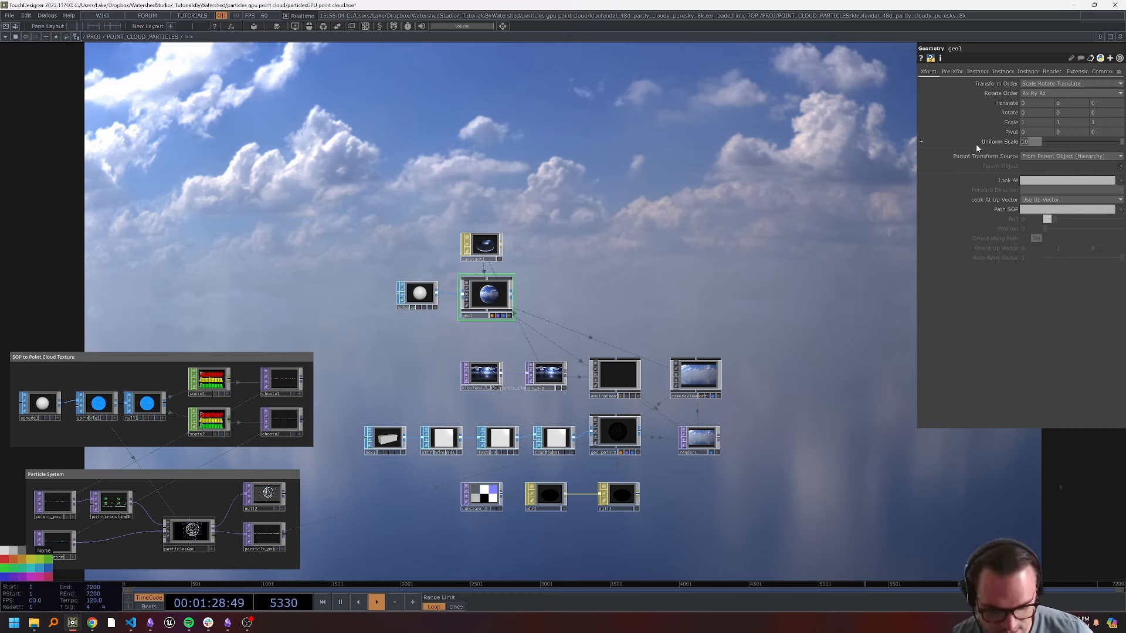
pyautogui.hotkey('ctrl', 'z')
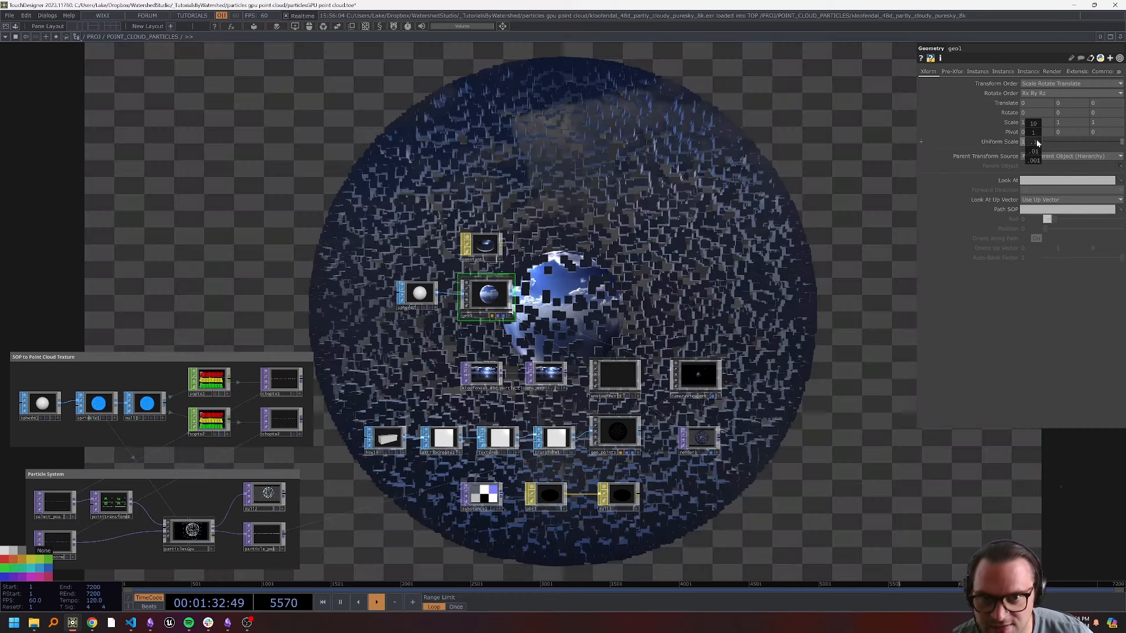
pyautogui.moveTo(1034, 142); pyautogui.dragTo(1098, 133)
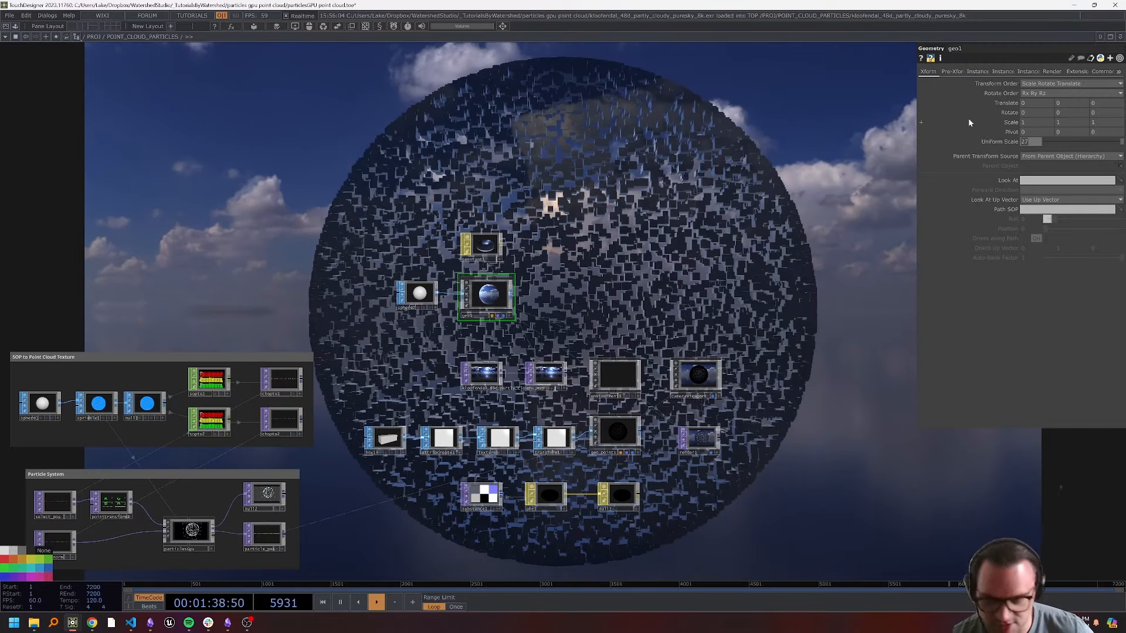
pyautogui.write('30')
pyautogui.press('Tab')
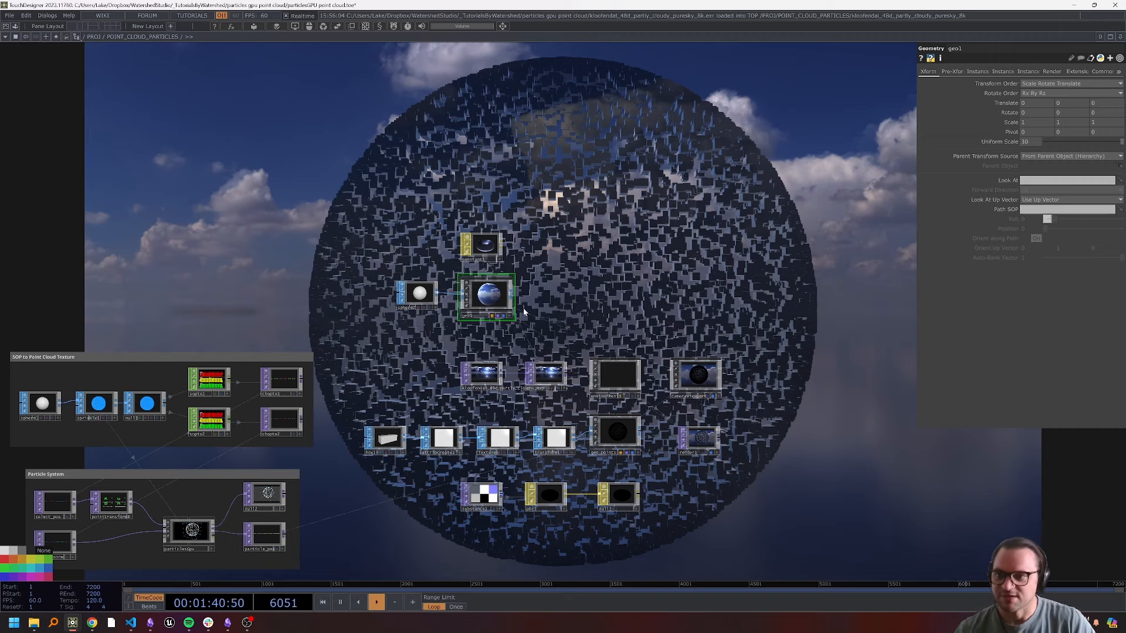
# Inspect the sky sphere's Constant material colour and the Environment Light's parameters.
pyautogui.scroll(5, 523, 312)
pyautogui.scroll(-5, 645, 311)
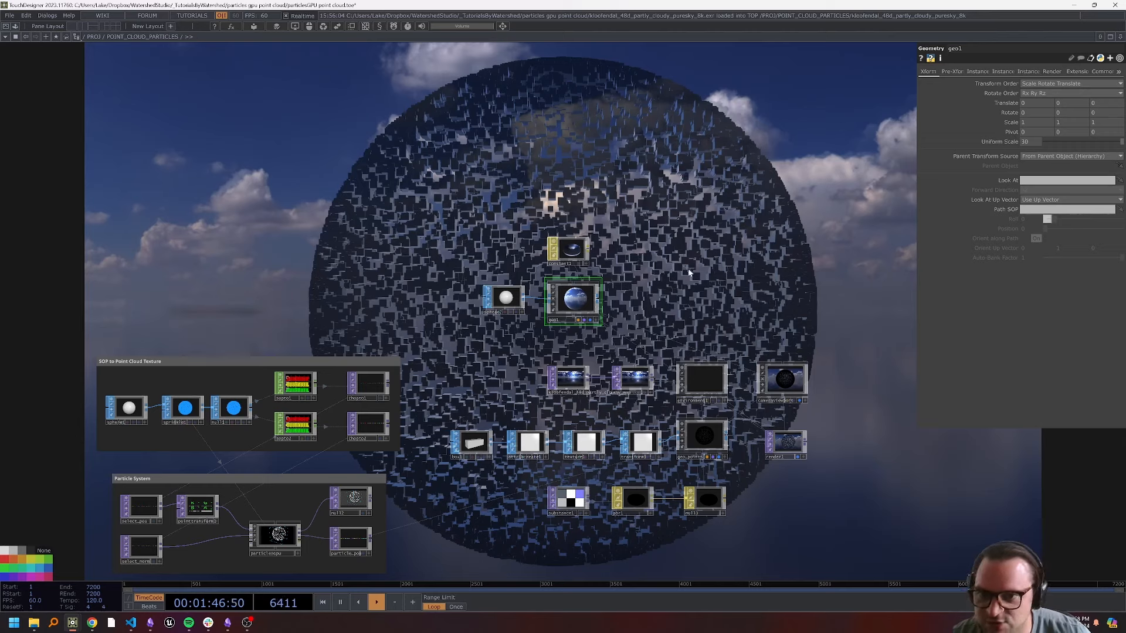
pyautogui.click(577, 255)
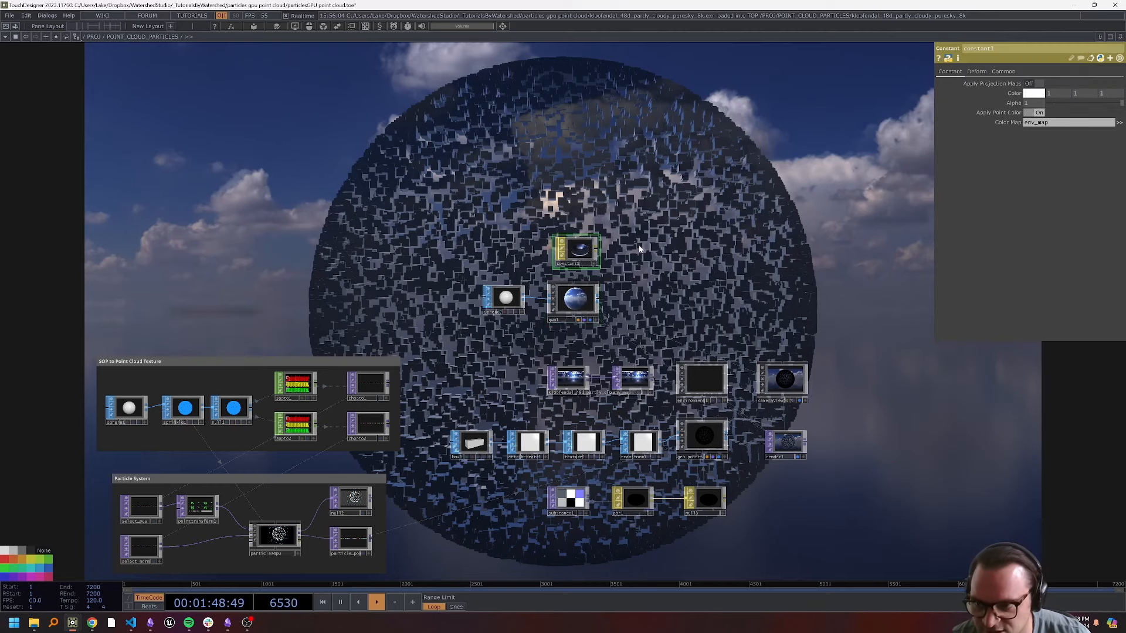
pyautogui.moveTo(671, 232); pyautogui.dragTo(660, 201)
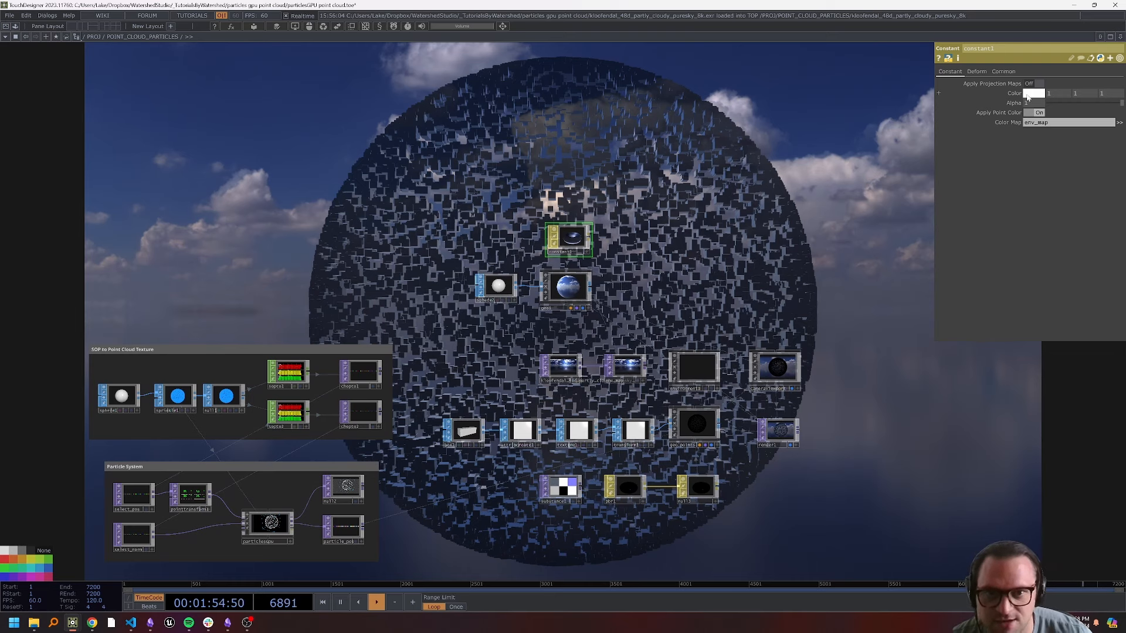
pyautogui.click(698, 380)
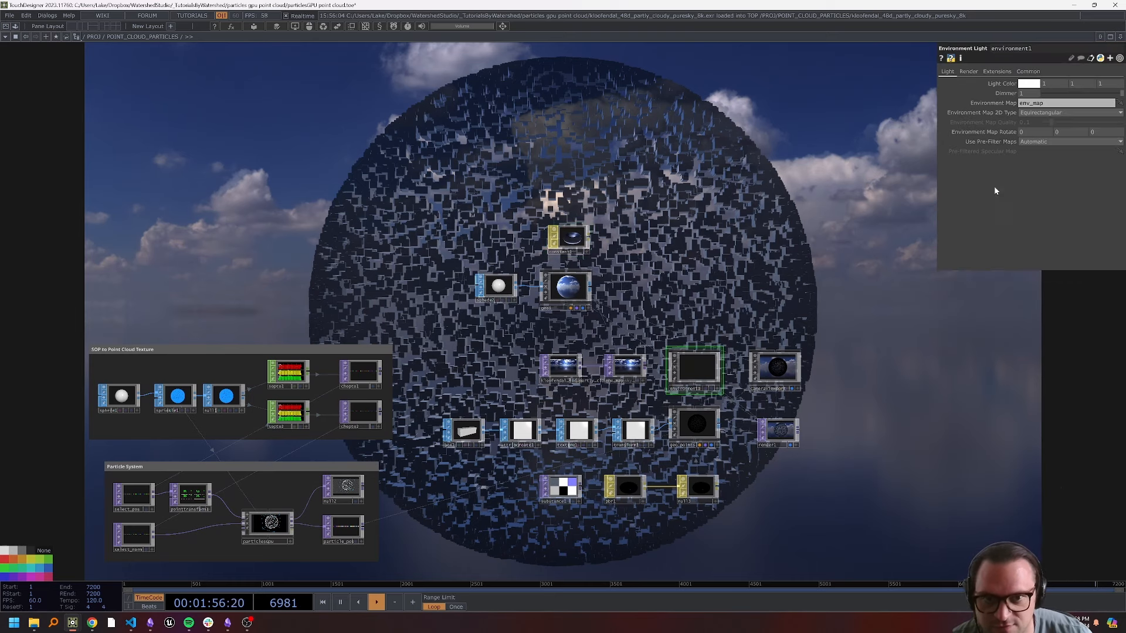
pyautogui.click(588, 249)
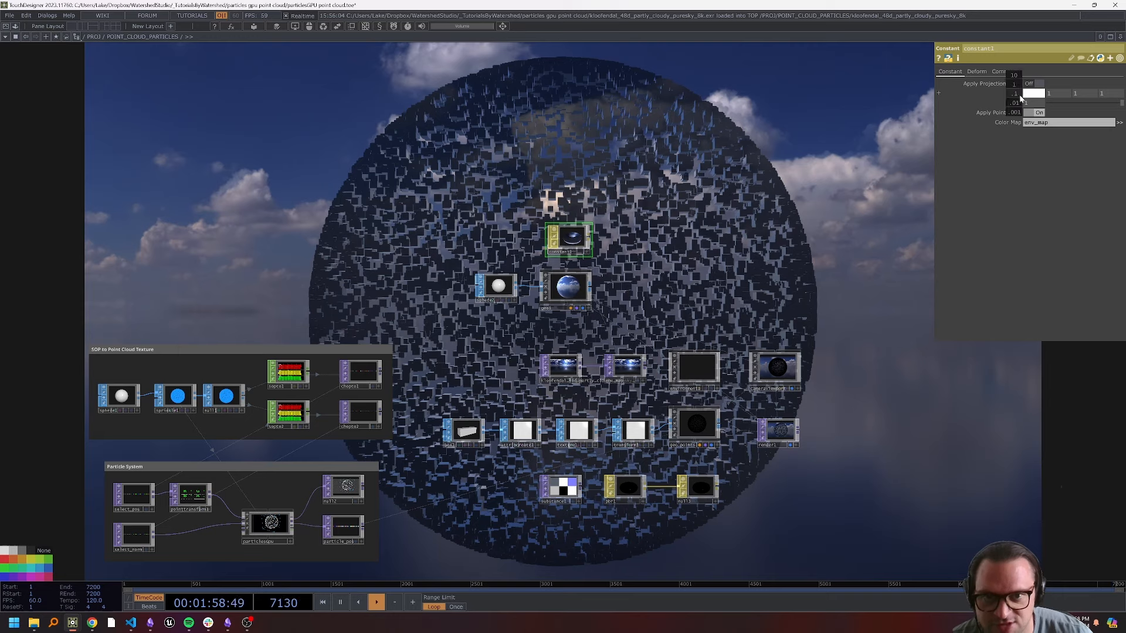
pyautogui.moveTo(1021, 98)
pyautogui.mouseDown(button='middle')
pyautogui.moveTo(1056, 97)
pyautogui.moveTo(1013, 82)
pyautogui.mouseUp(button='middle')
pyautogui.moveTo(774, 241); pyautogui.dragTo(817, 231)
pyautogui.moveTo(749, 281); pyautogui.dragTo(722, 267)
# Select geo_points, split the network pane in two, and open the particlesGpu network at its Compute Shader Buffers in one pane.
pyautogui.click(751, 394)
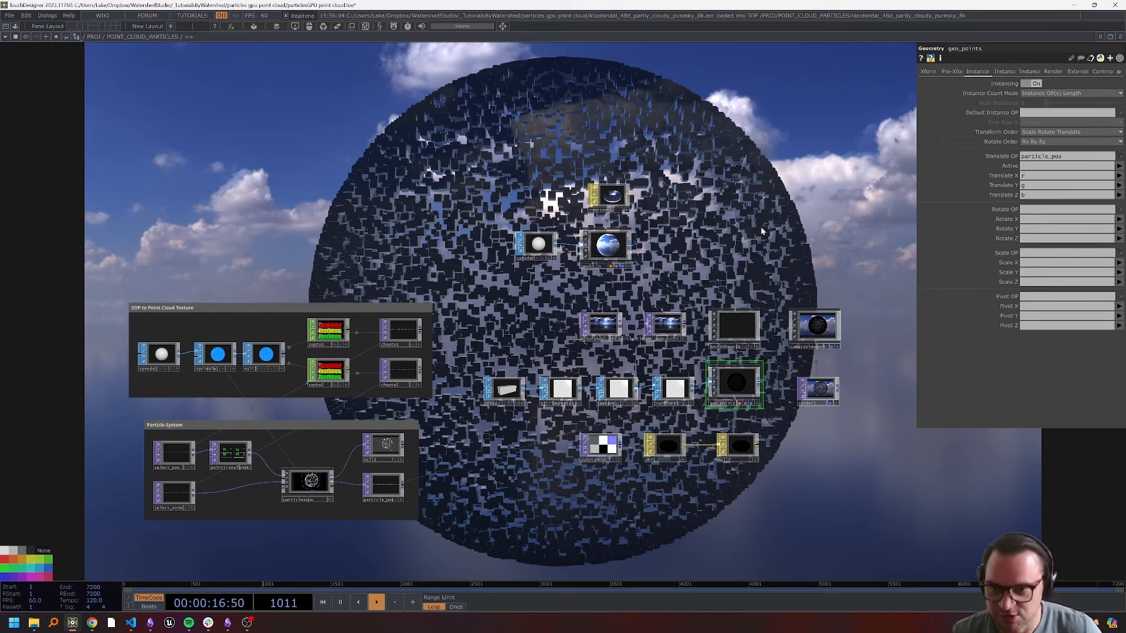
pyautogui.hotkey('alt', '[')
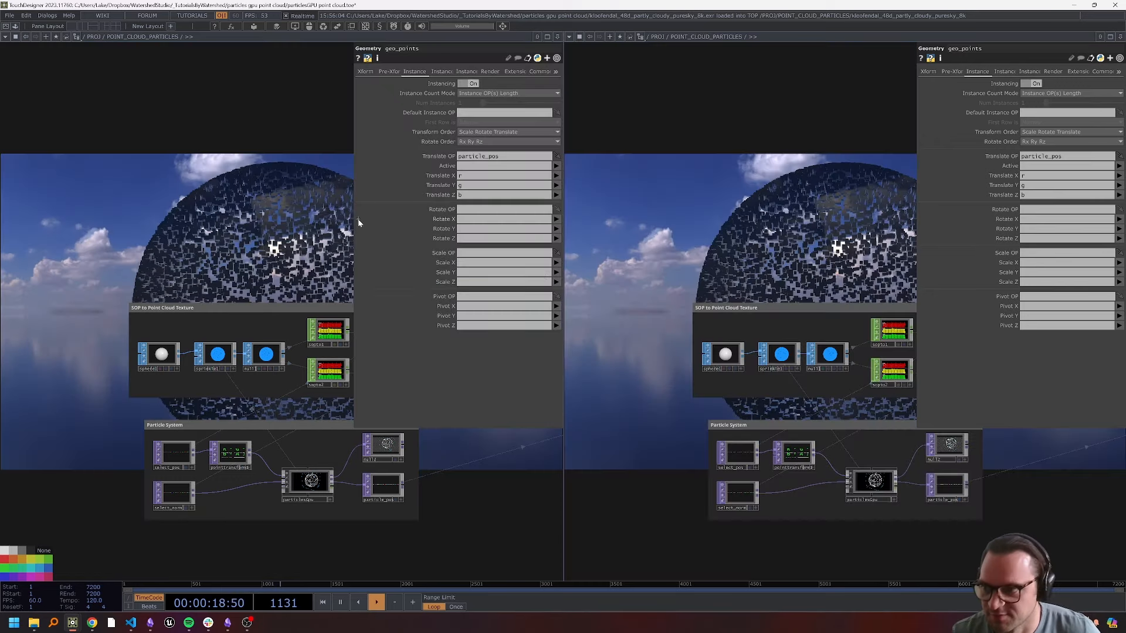
pyautogui.moveTo(311, 395); pyautogui.dragTo(240, 420)
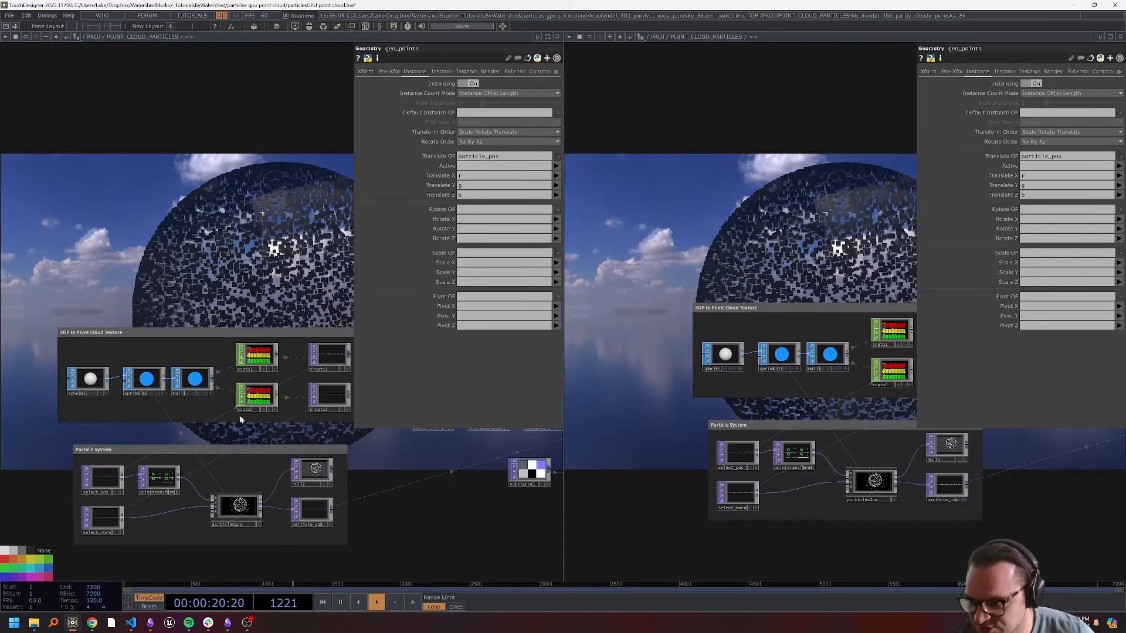
pyautogui.doubleClick(249, 508)
pyautogui.scroll(10, 234, 382)
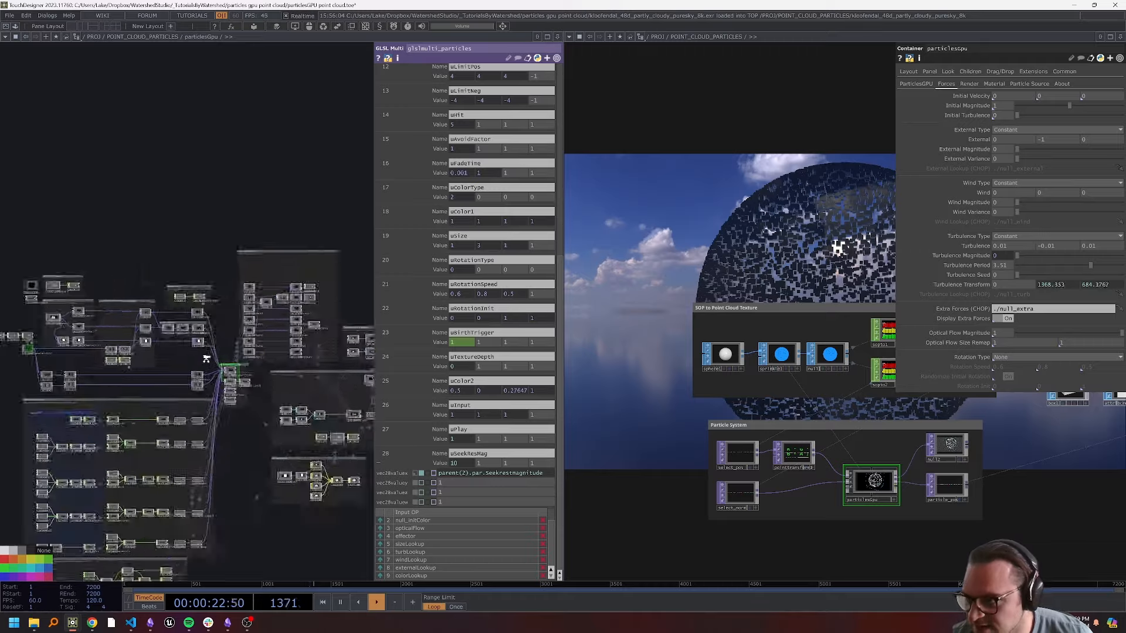
pyautogui.moveTo(270, 330); pyautogui.dragTo(148, 331)
pyautogui.moveTo(316, 328); pyautogui.dragTo(301, 331)
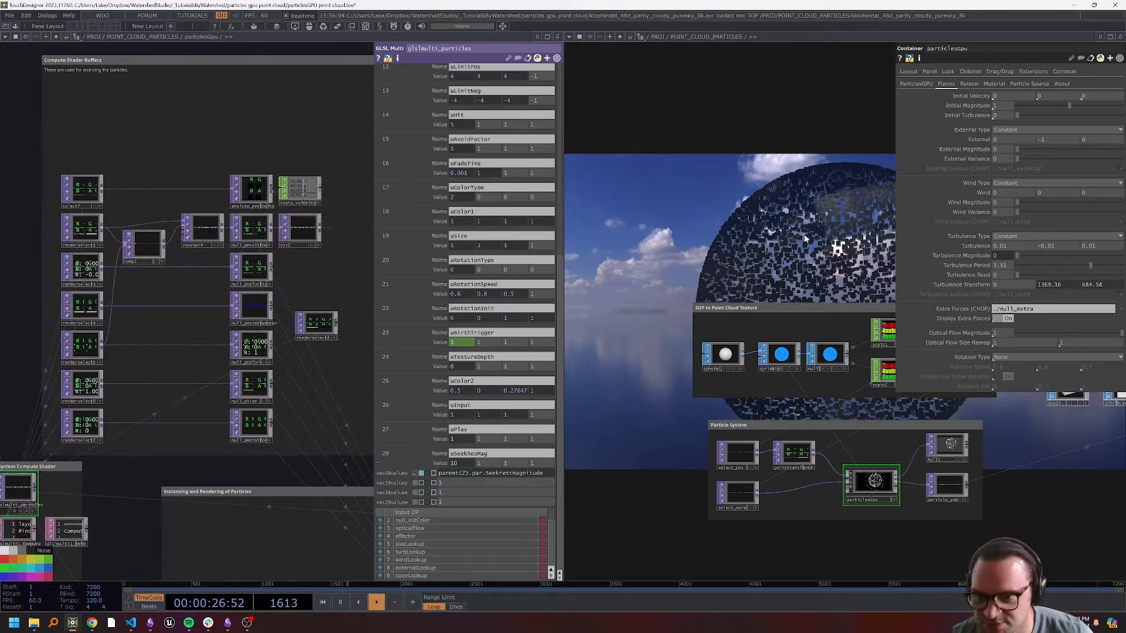
# Assign null_pRotation as the Rotate OP of geo_points, with r, g and b for Rotate X, Y and Z.
pyautogui.moveTo(793, 500); pyautogui.dragTo(320, 520)
pyautogui.moveTo(932, 481); pyautogui.dragTo(911, 503)
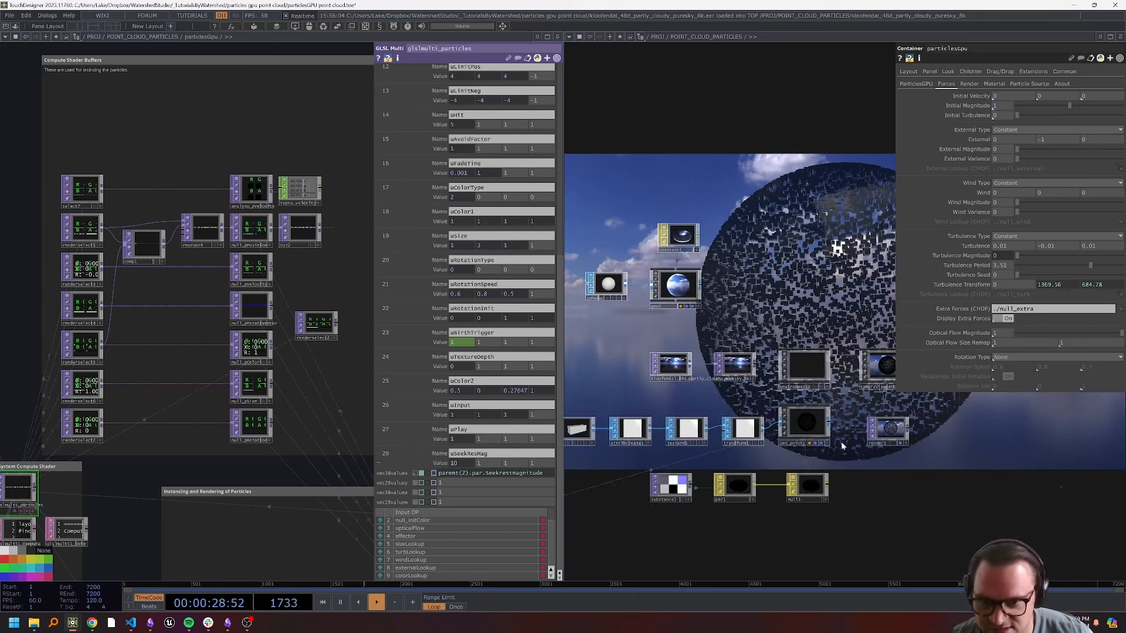
pyautogui.click(824, 431)
pyautogui.moveTo(830, 236); pyautogui.dragTo(815, 192)
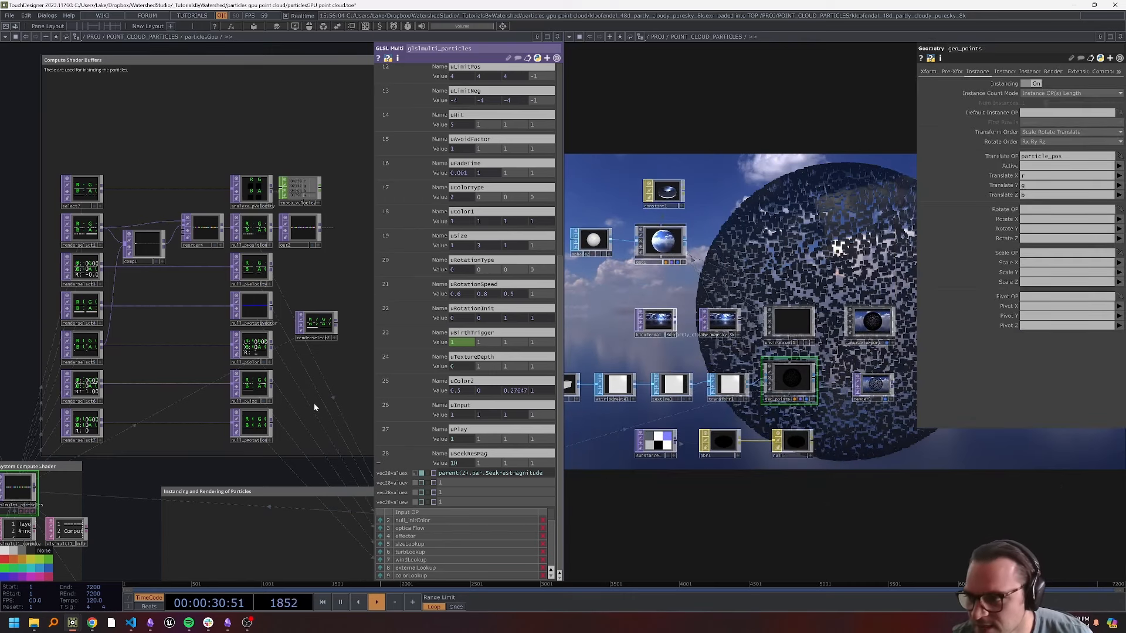
pyautogui.scroll(5, 264, 422)
pyautogui.click(249, 426)
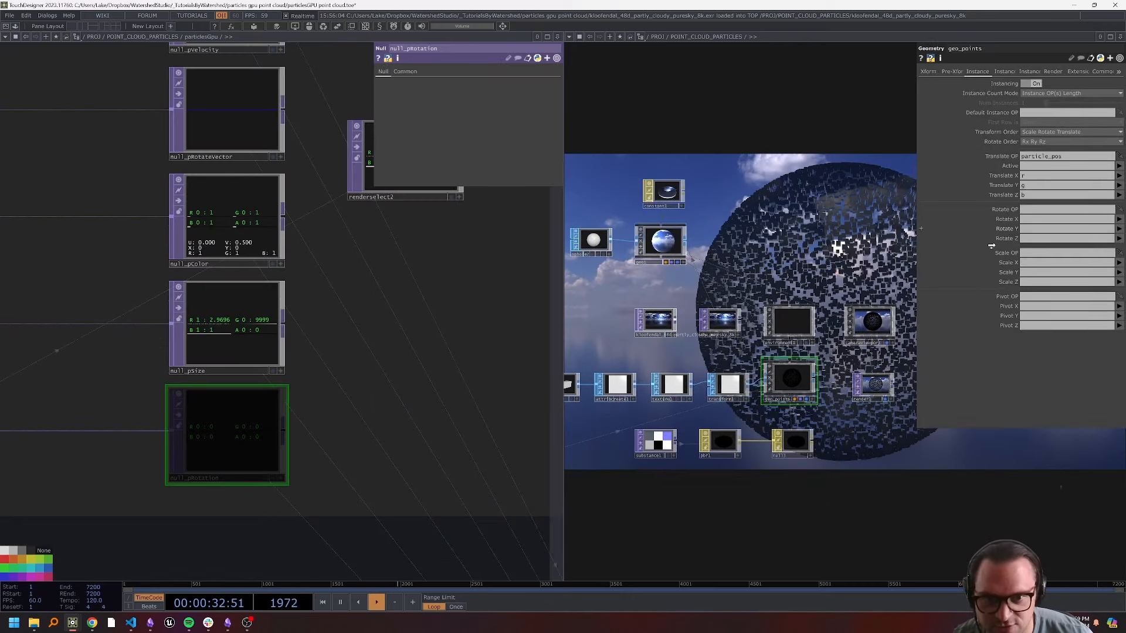
pyautogui.moveTo(1032, 209); pyautogui.dragTo(1034, 209)
pyautogui.click(1034, 230)
pyautogui.write('g')
pyautogui.click(1026, 239)
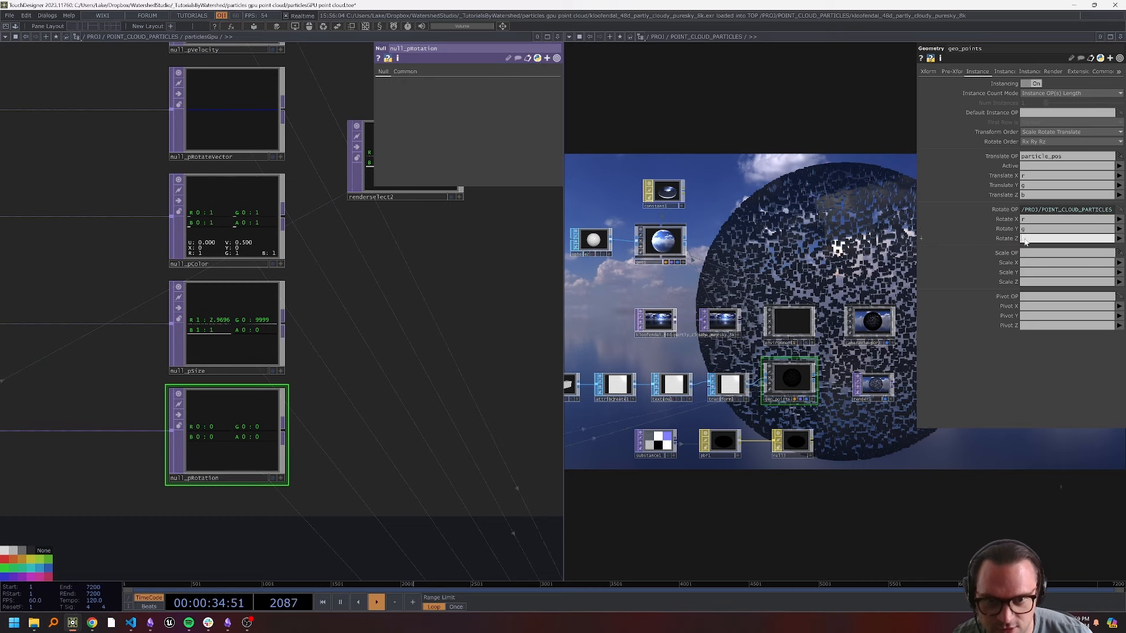
pyautogui.moveTo(874, 202); pyautogui.dragTo(887, 225)
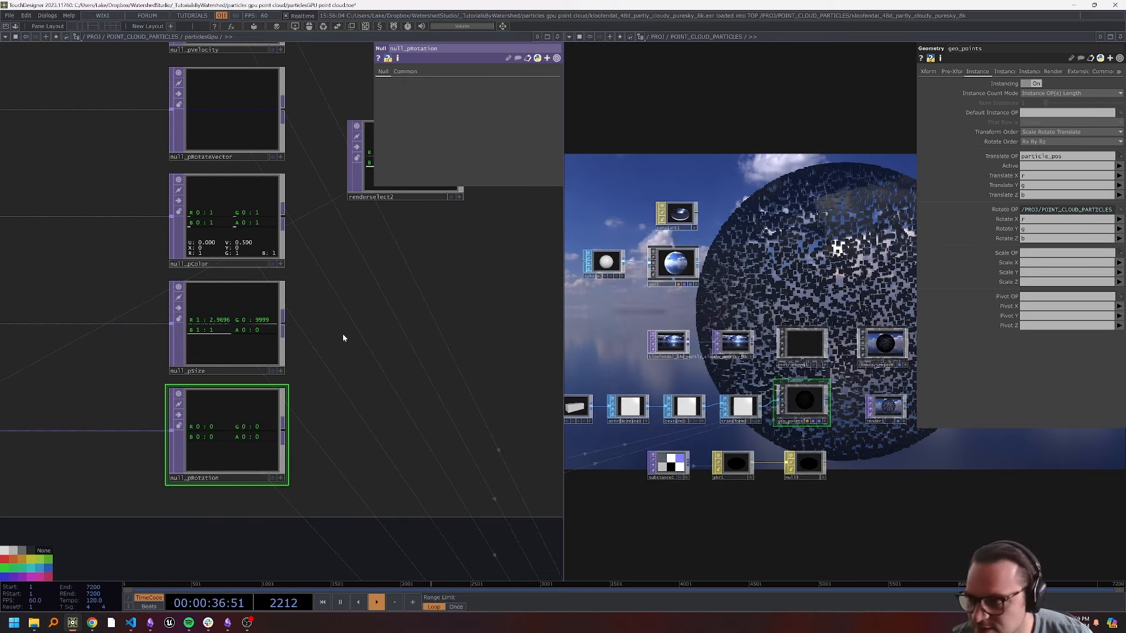
# Assign null_pSize as the Scale OP of geo_points, with r for Scale X and Scale Y.
pyautogui.moveTo(243, 321); pyautogui.dragTo(1042, 259)
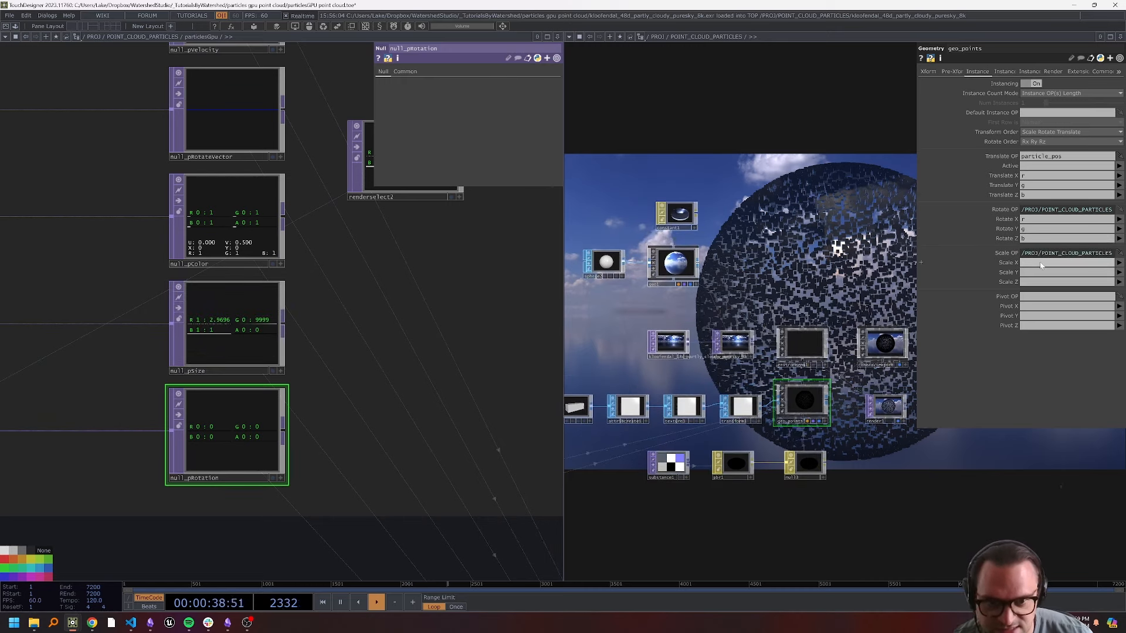
pyautogui.press('Tab')
pyautogui.write('r')
pyautogui.press('Return')
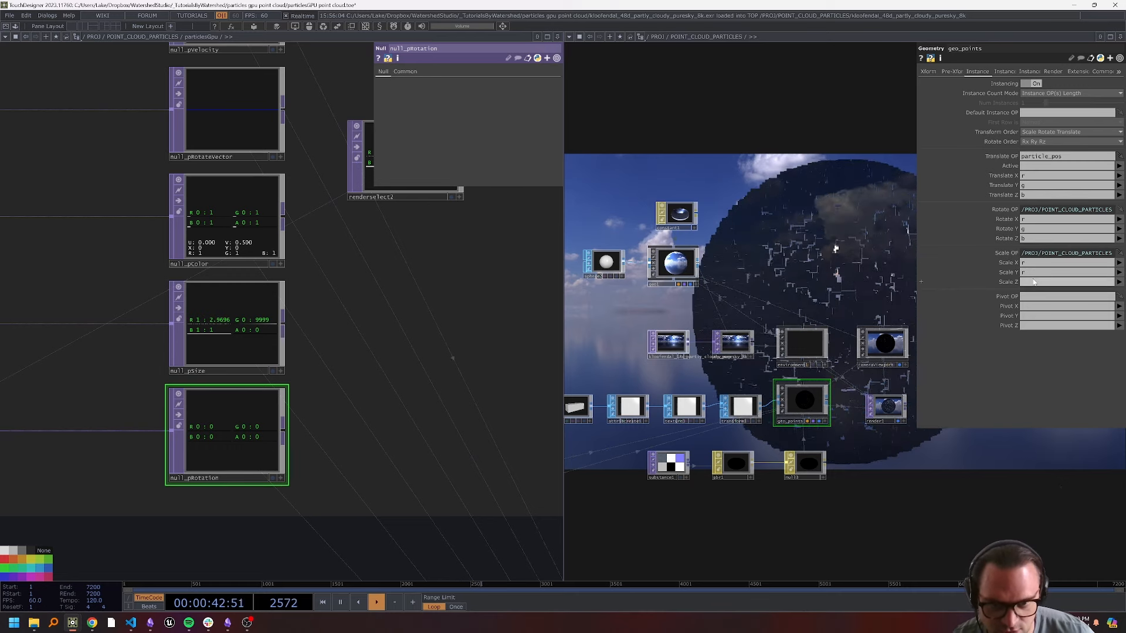
pyautogui.moveTo(820, 286); pyautogui.dragTo(804, 302)
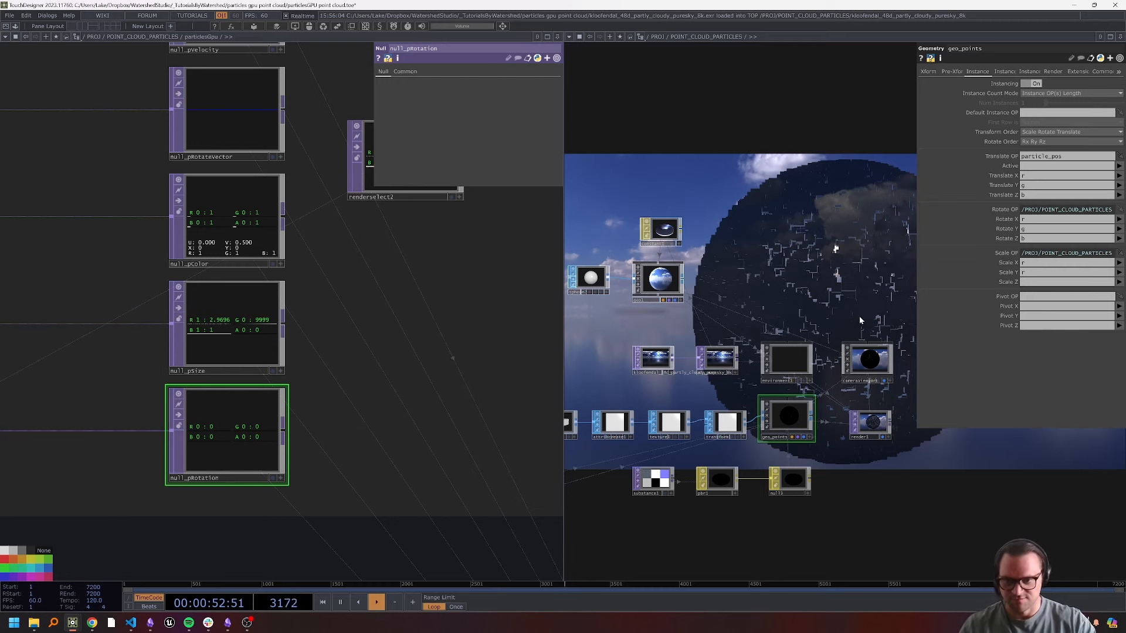
pyautogui.moveTo(771, 321); pyautogui.dragTo(795, 318)
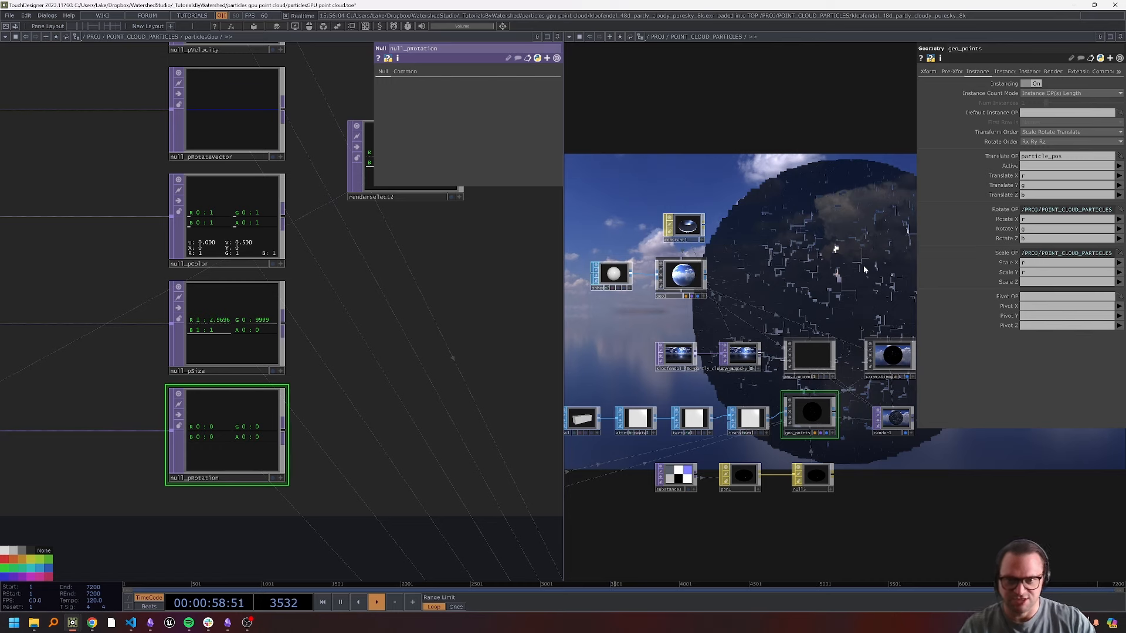
# Assign null_pVelocity as the Rotate to OP of geo_points, with forward direction +Z and r for Rotate to Vector X.
pyautogui.click(1003, 73)
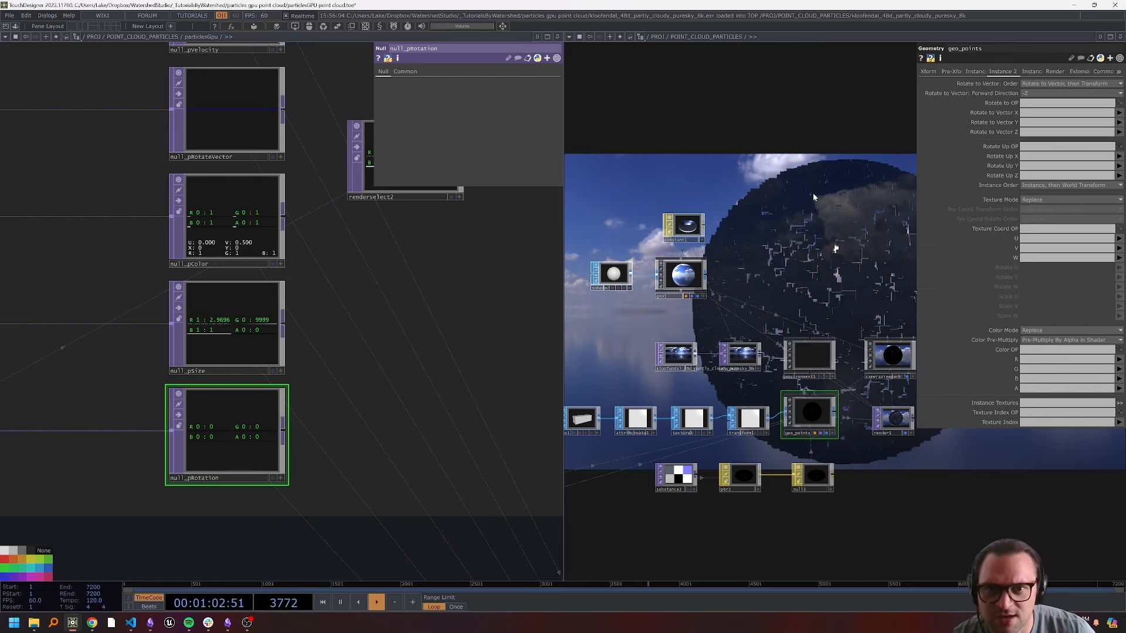
pyautogui.moveTo(813, 451); pyautogui.dragTo(824, 489)
pyautogui.moveTo(414, 307); pyautogui.dragTo(476, 419)
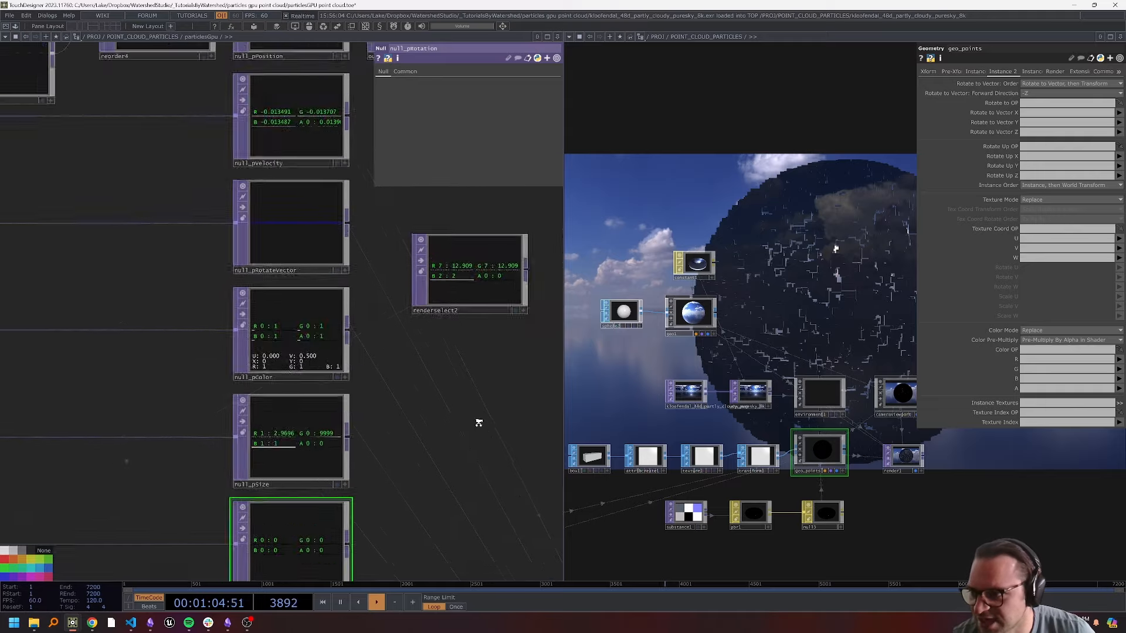
pyautogui.scroll(-3, 476, 419)
pyautogui.moveTo(515, 242); pyautogui.dragTo(374, 406)
pyautogui.moveTo(223, 379); pyautogui.dragTo(946, 183)
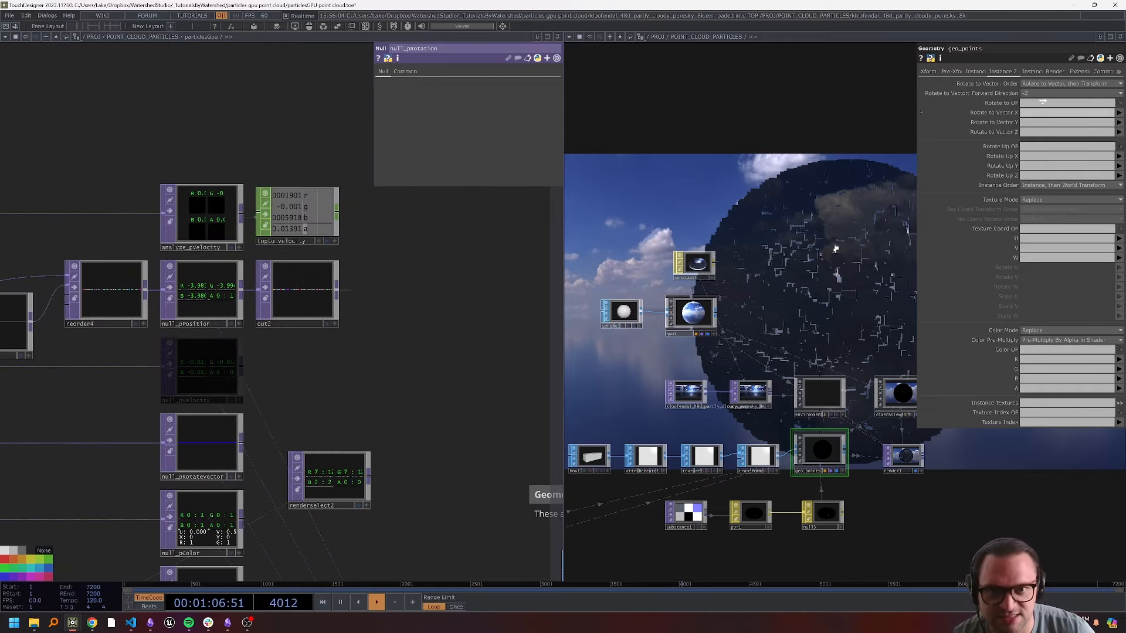
pyautogui.moveTo(1042, 102); pyautogui.dragTo(1044, 103)
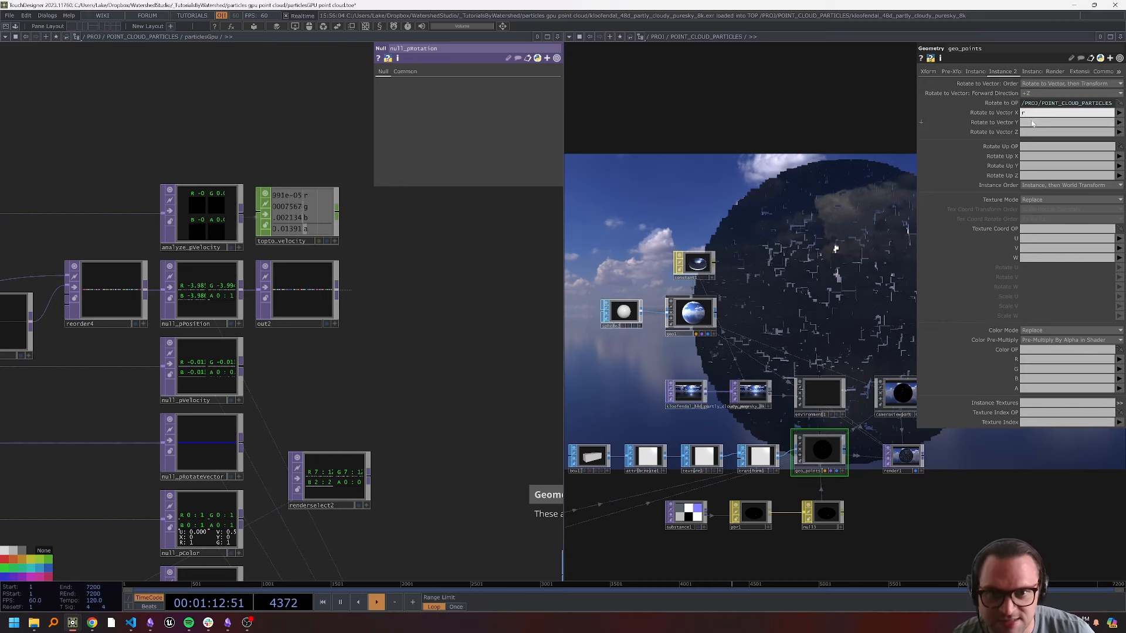
# Map Rotate to Vector Y and Z of geo_points to the g and b channels.
pyautogui.click(1032, 124)
pyautogui.write('g')
pyautogui.click(1032, 132)
pyautogui.write('b')
pyautogui.press('Return')
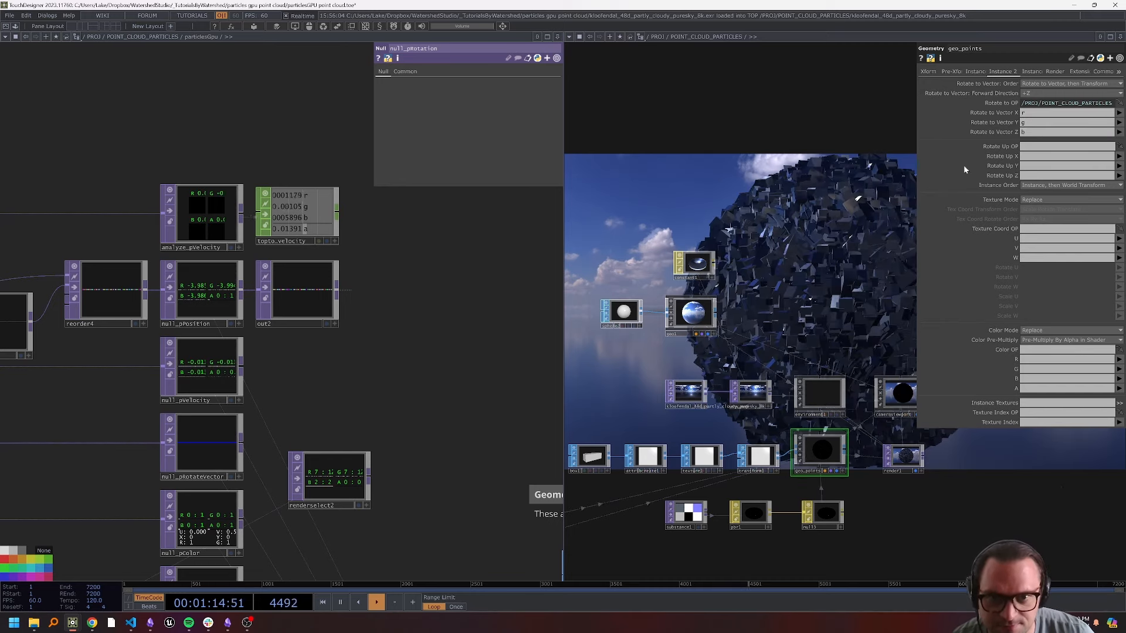
pyautogui.moveTo(861, 225); pyautogui.dragTo(825, 227)
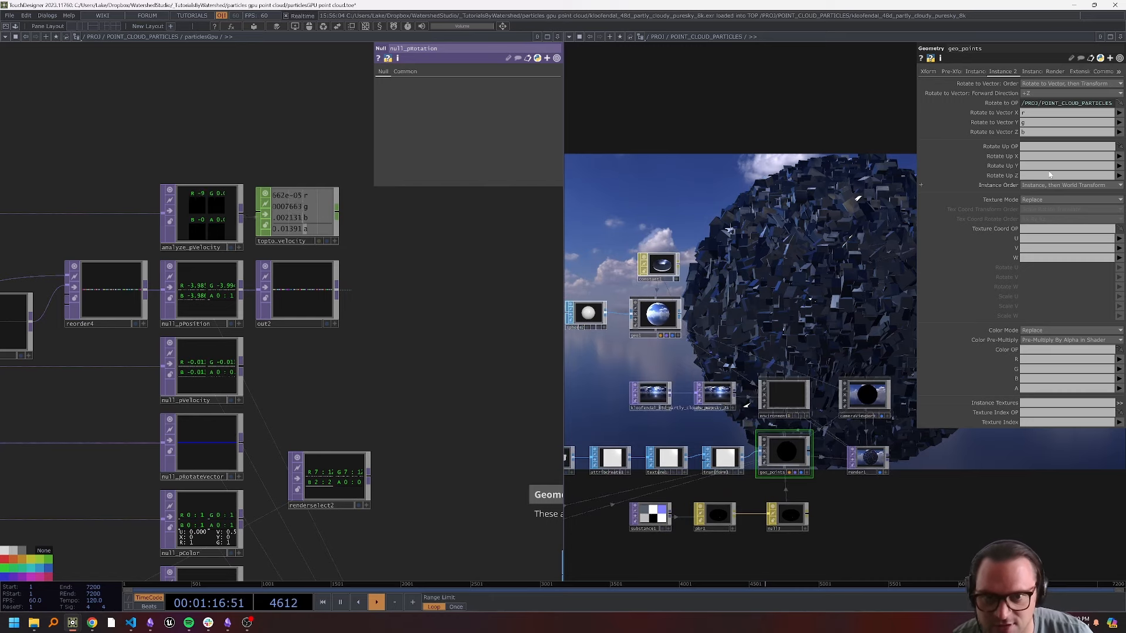
pyautogui.moveTo(901, 165); pyautogui.dragTo(932, 171)
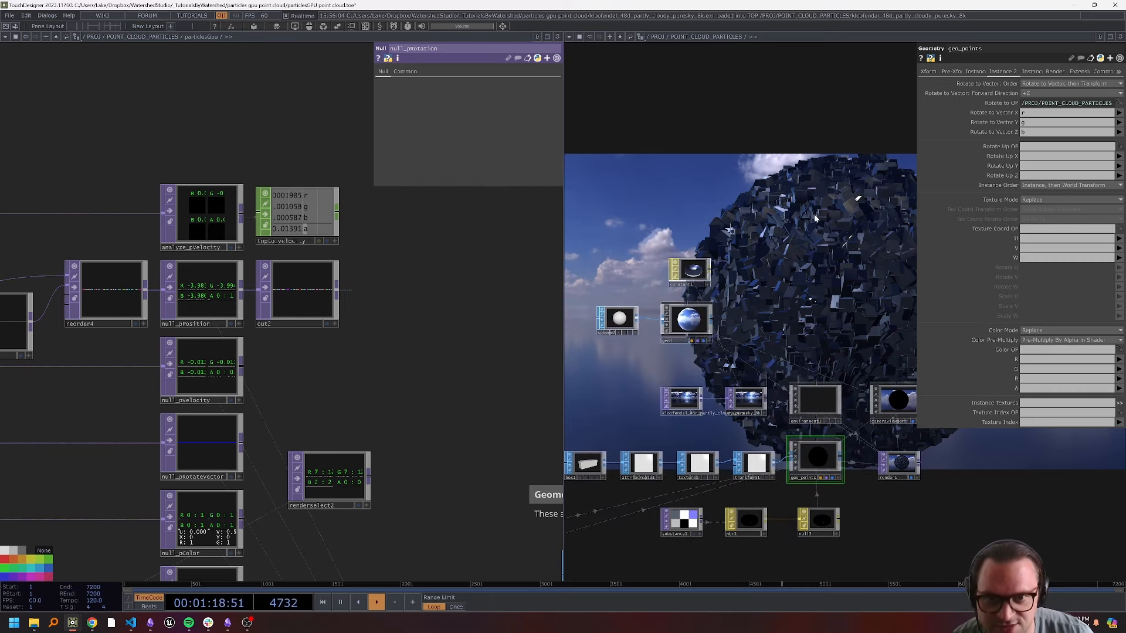
# Close the extra network pane and select the particlesGpu container to show its Forces parameters.
pyautogui.scroll(-3, 815, 218)
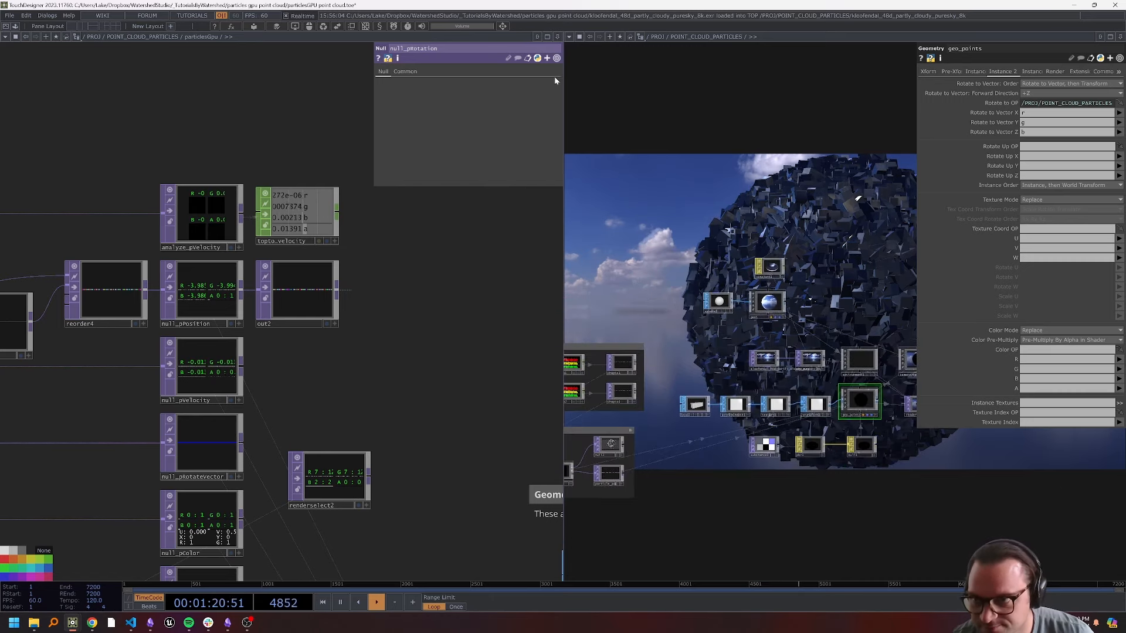
pyautogui.click(557, 38)
pyautogui.click(530, 95)
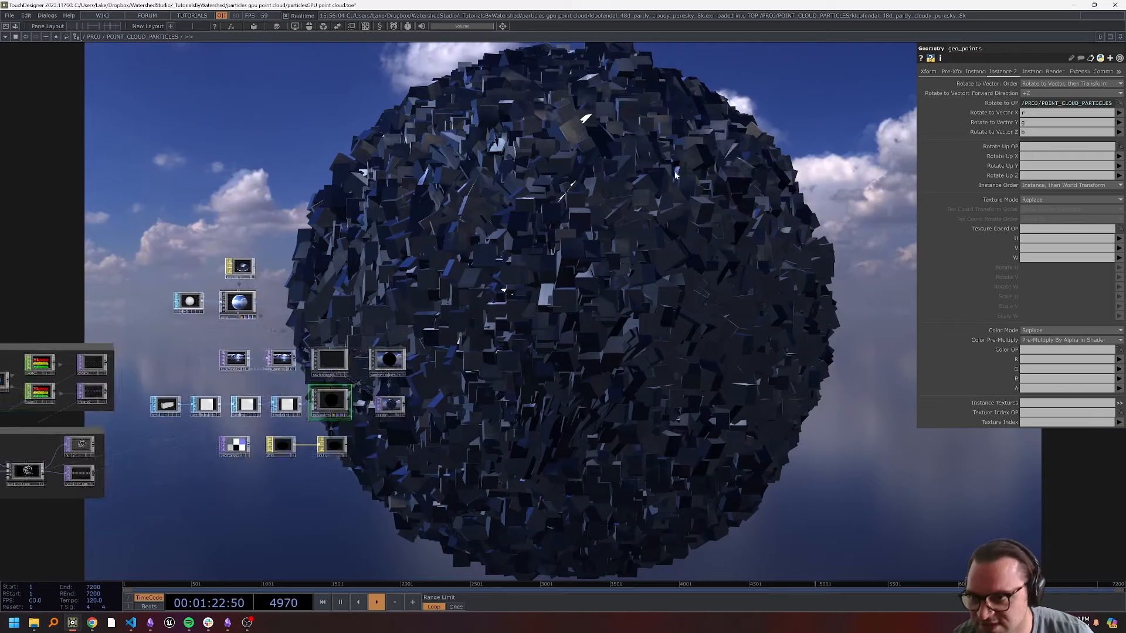
pyautogui.moveTo(675, 176)
pyautogui.mouseDown()
pyautogui.moveTo(709, 196)
pyautogui.moveTo(743, 194)
pyautogui.mouseUp()
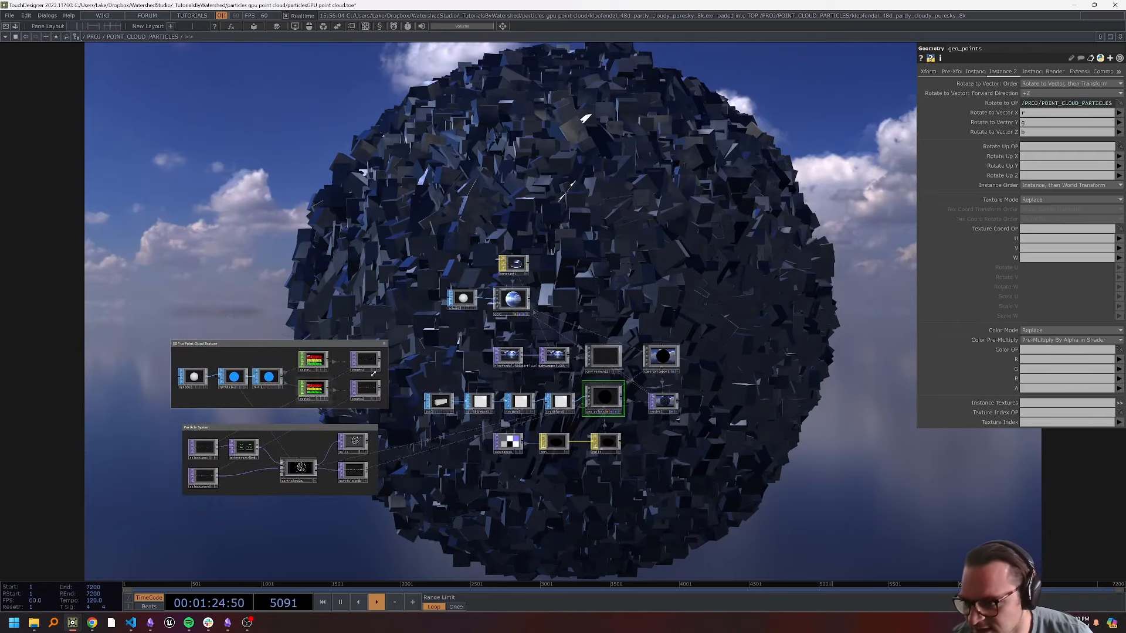
pyautogui.click(299, 467)
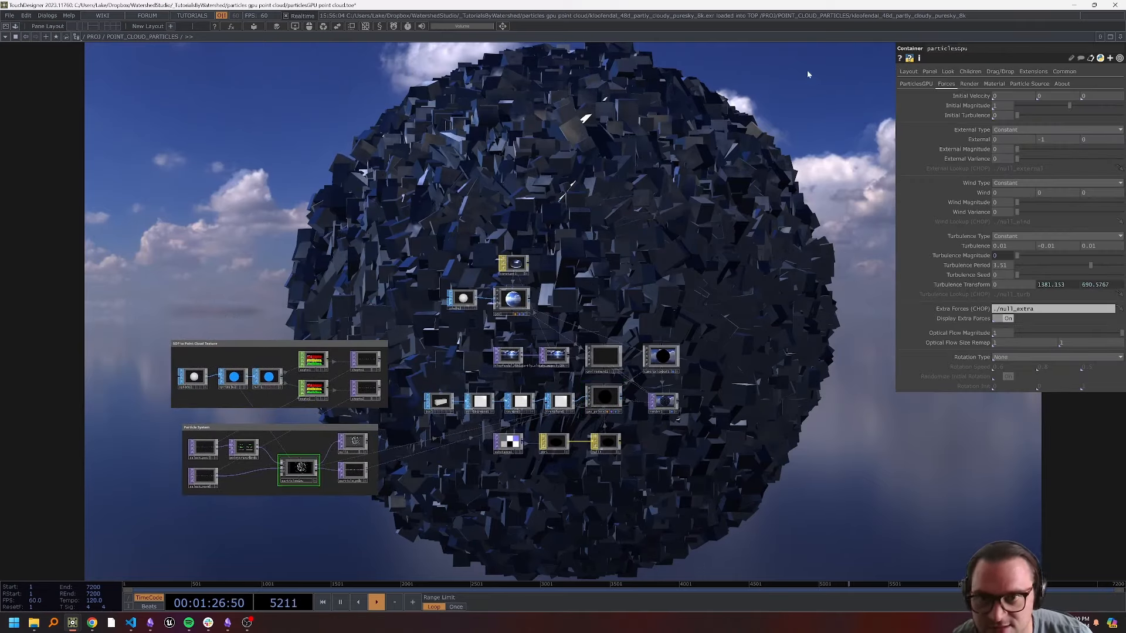
# Open the POINT_CLOUD_PARTICLES parameters in a floating window and set Seek Rest Magnitude to 0 and Turbulence Magnitude to 4.87.
pyautogui.rightClick(509, 33)
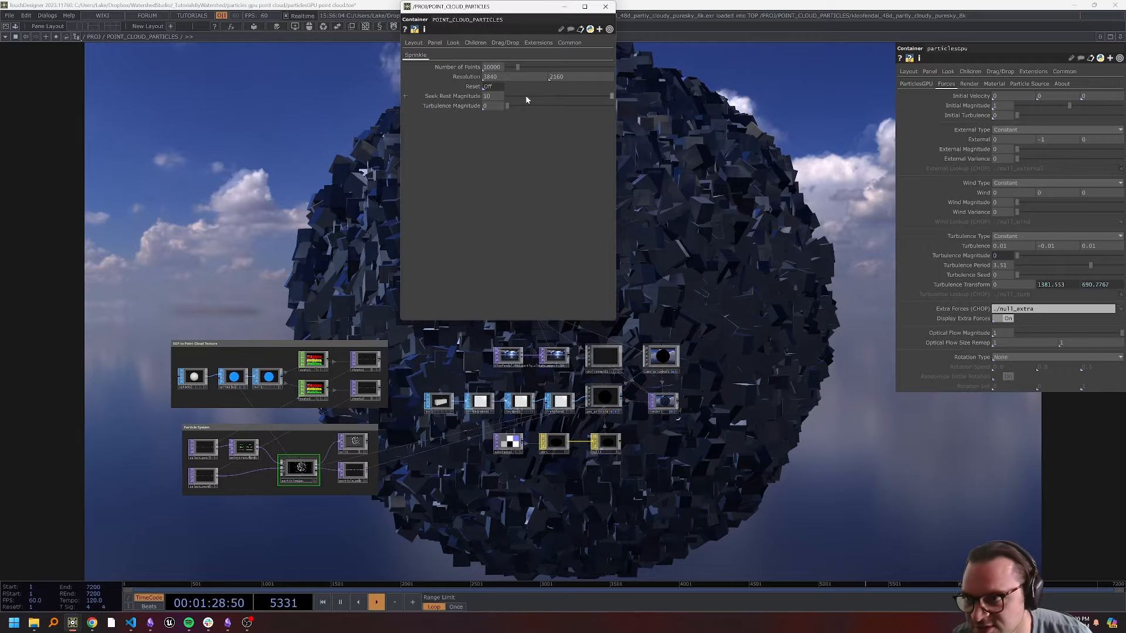
pyautogui.moveTo(493, 8); pyautogui.dragTo(252, 61)
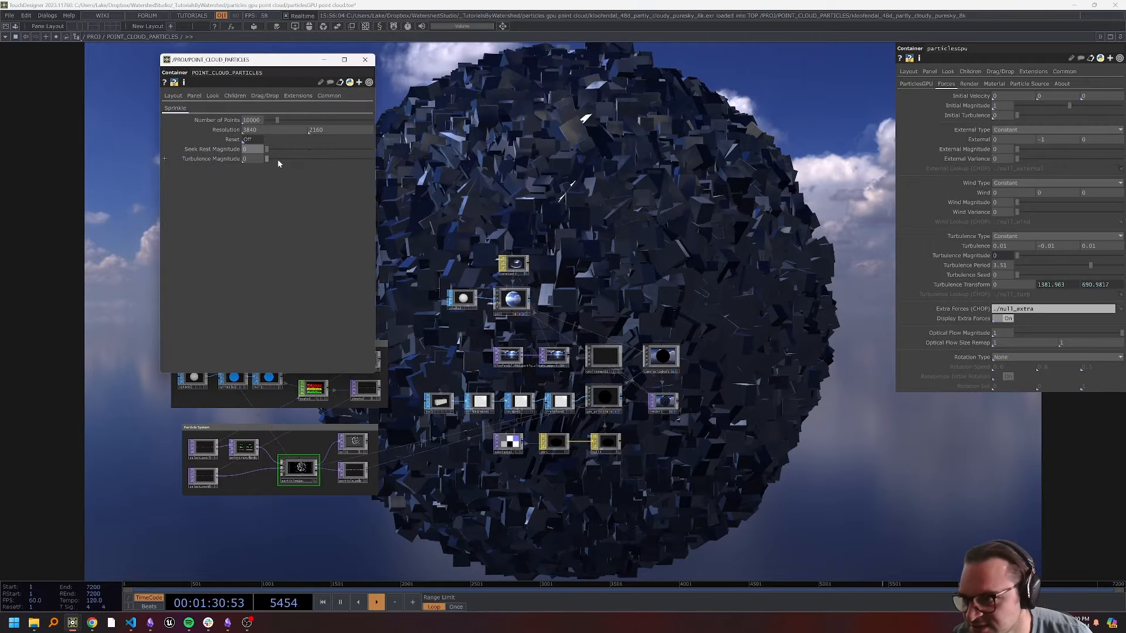
pyautogui.moveTo(277, 160); pyautogui.dragTo(294, 160)
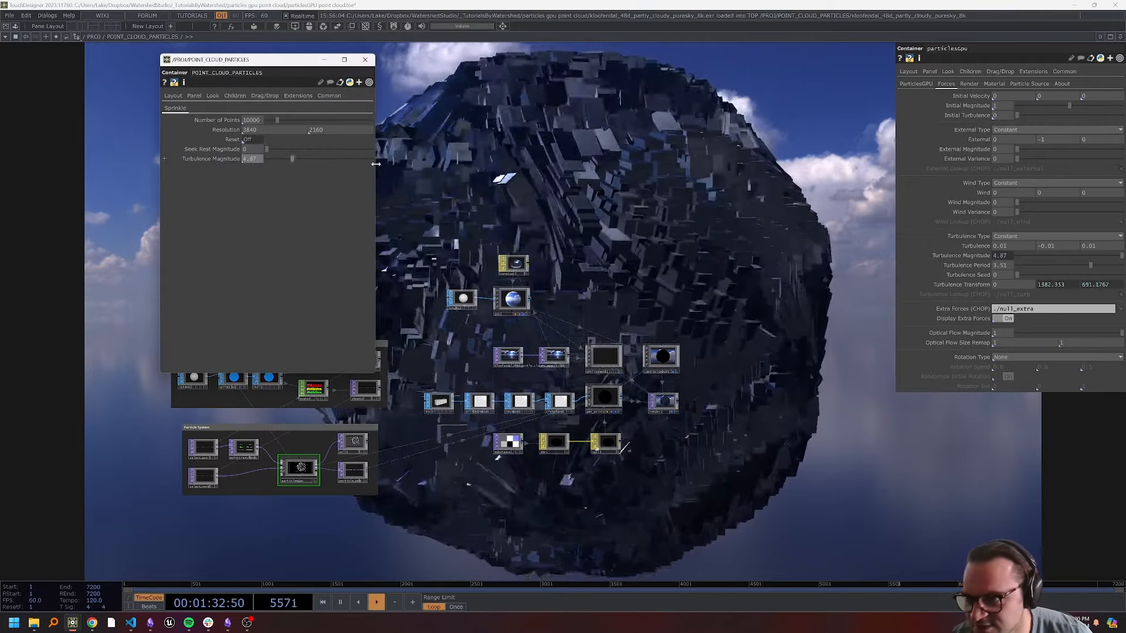
pyautogui.moveTo(288, 62); pyautogui.dragTo(166, 64)
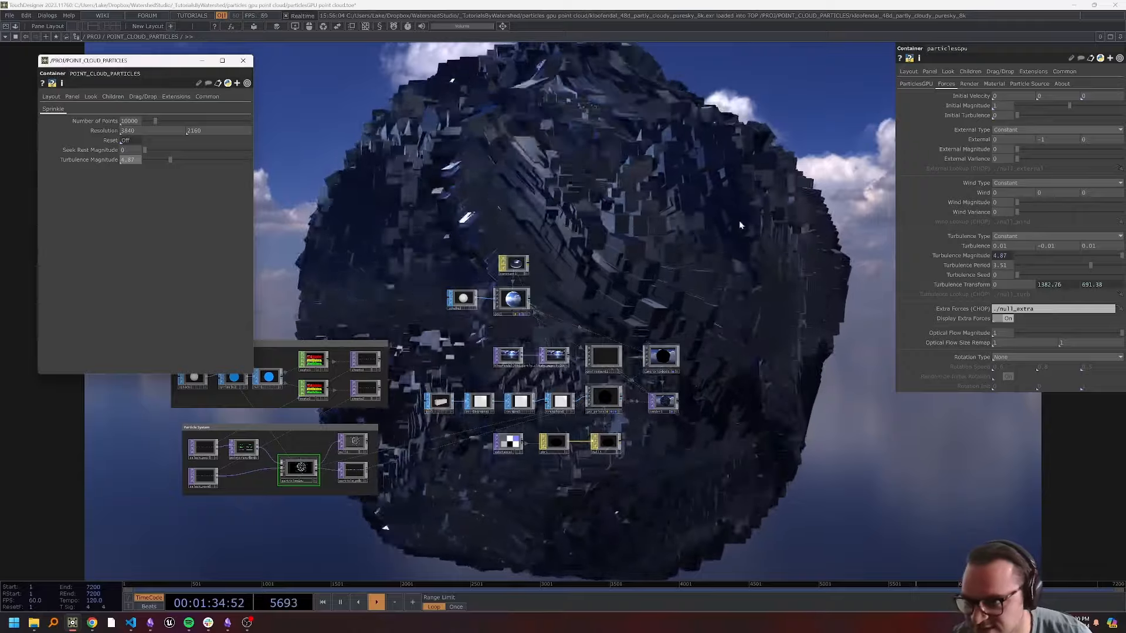
# Raise the Dimmer of environment1 to brighten the lighting on the particles, and show the constant1 material's parameters.
pyautogui.moveTo(747, 219); pyautogui.dragTo(772, 227)
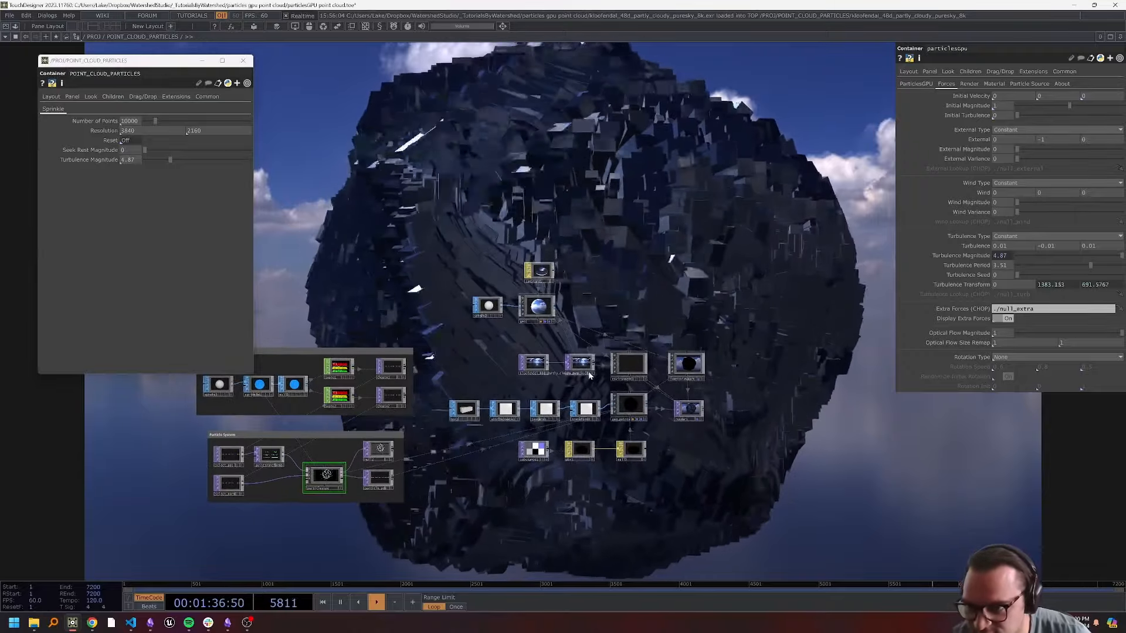
pyautogui.click(632, 370)
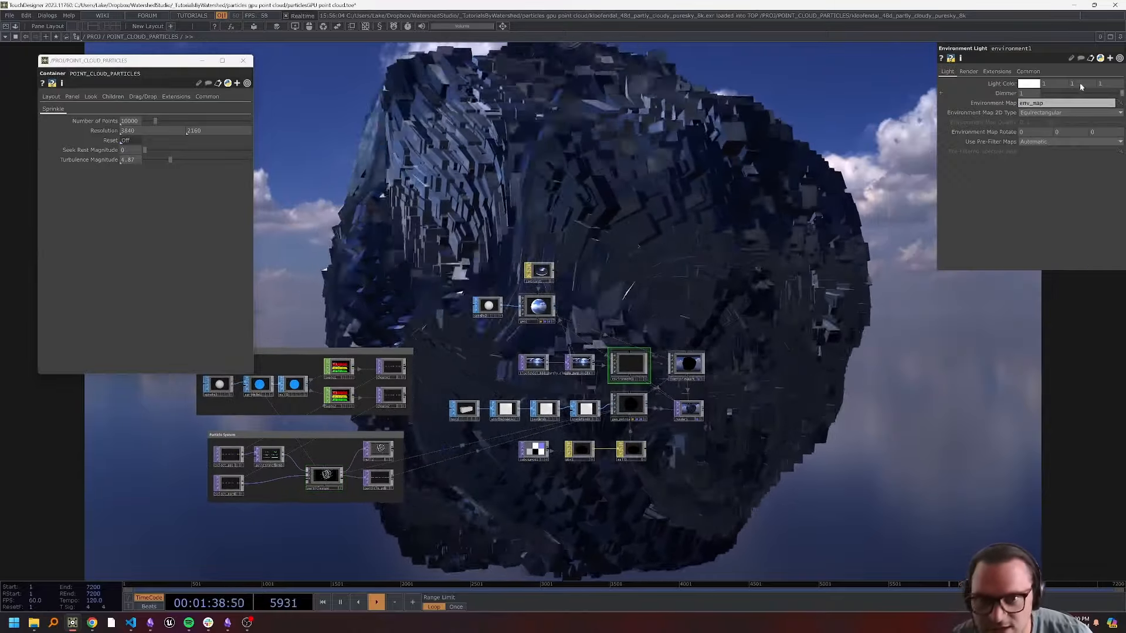
pyautogui.moveTo(1032, 97); pyautogui.dragTo(1035, 80)
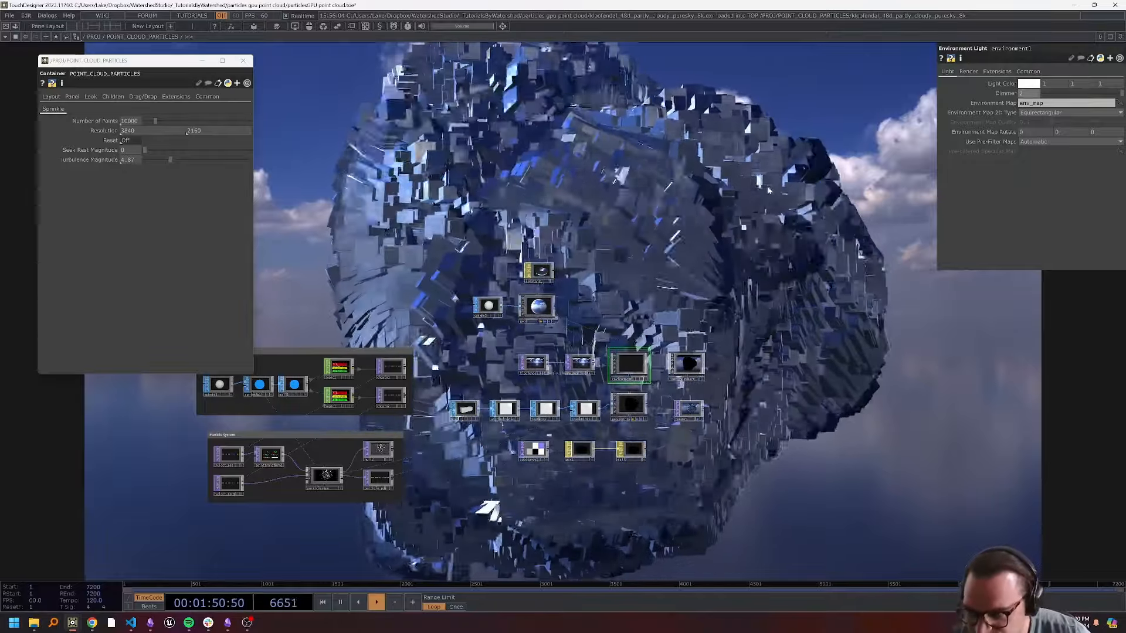
pyautogui.click(541, 273)
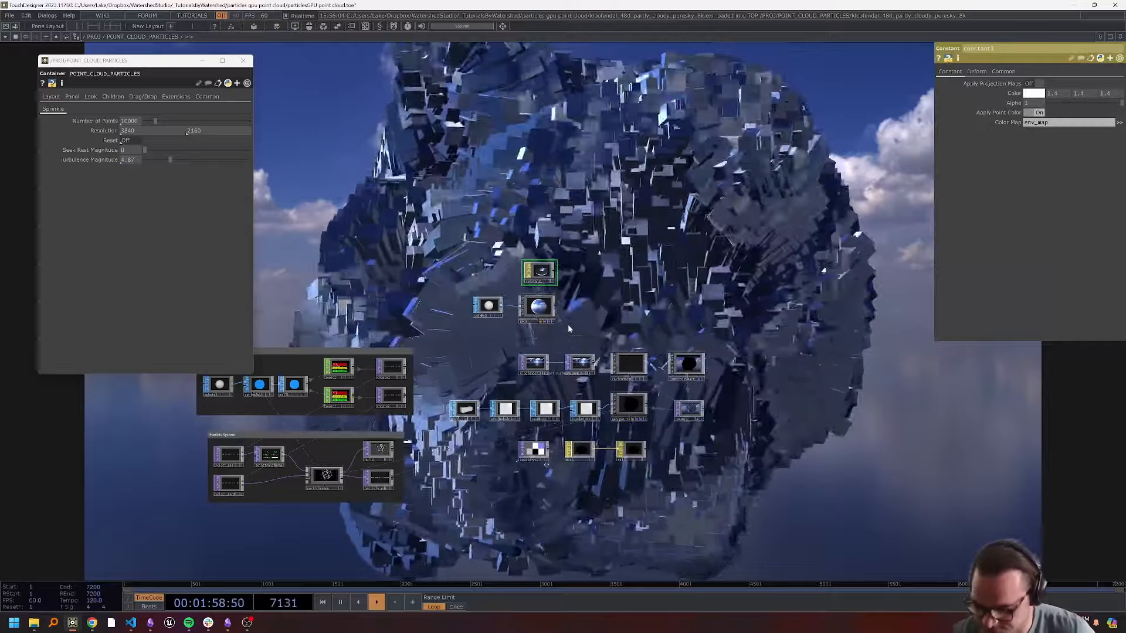
# Enclose the sky sphere operators in an annotation titled Skybox and place the group above the point cloud texture group.
pyautogui.moveTo(462, 256); pyautogui.dragTo(467, 250)
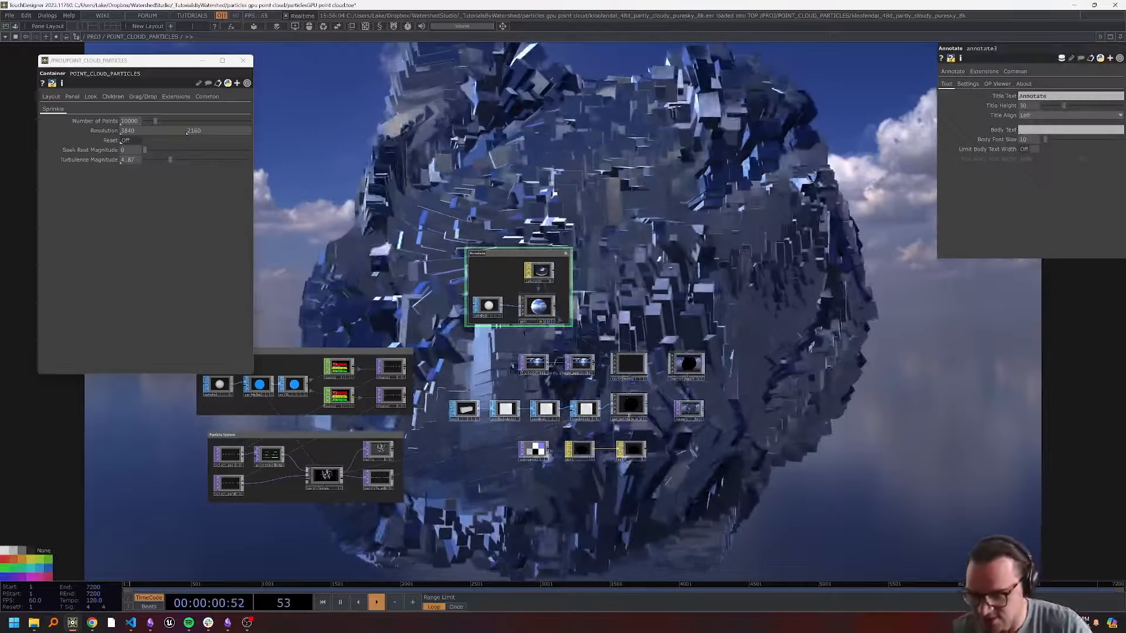
pyautogui.write('Skybox')
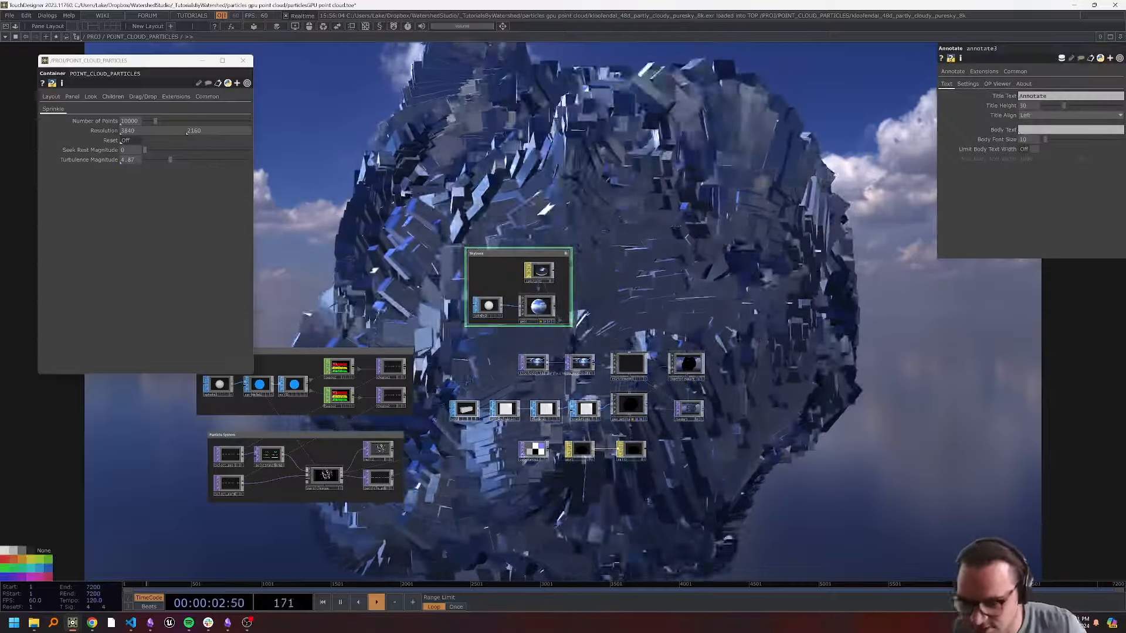
pyautogui.moveTo(447, 252)
pyautogui.mouseDown()
pyautogui.moveTo(677, 262)
pyautogui.moveTo(526, 279)
pyautogui.mouseUp()
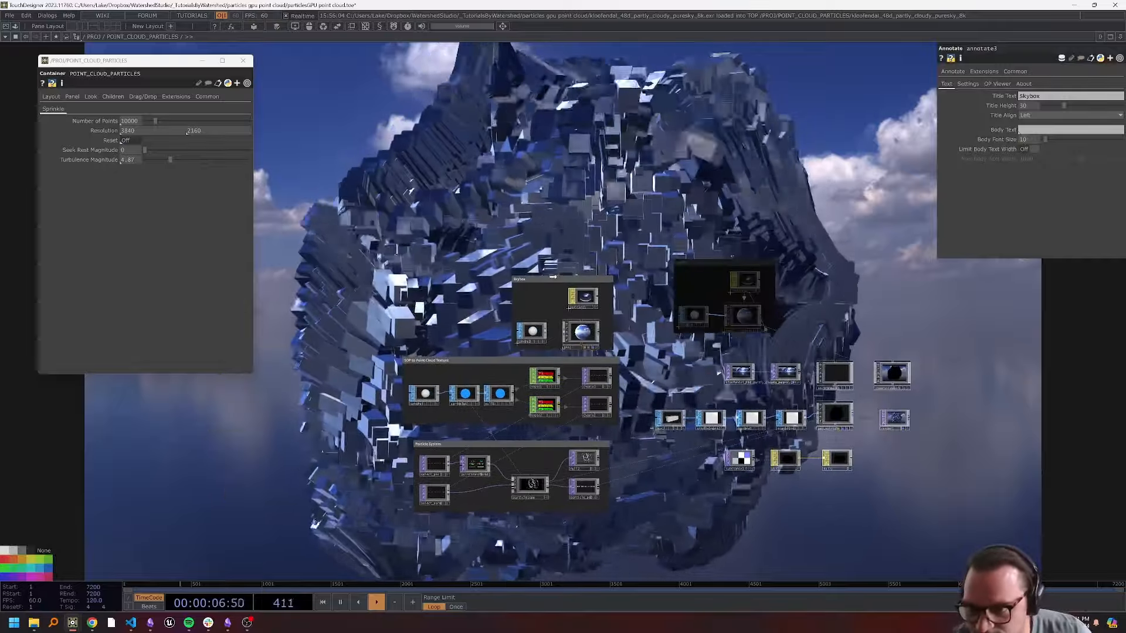
pyautogui.moveTo(642, 329)
pyautogui.mouseDown()
pyautogui.moveTo(523, 281)
pyautogui.moveTo(462, 297)
pyautogui.mouseUp()
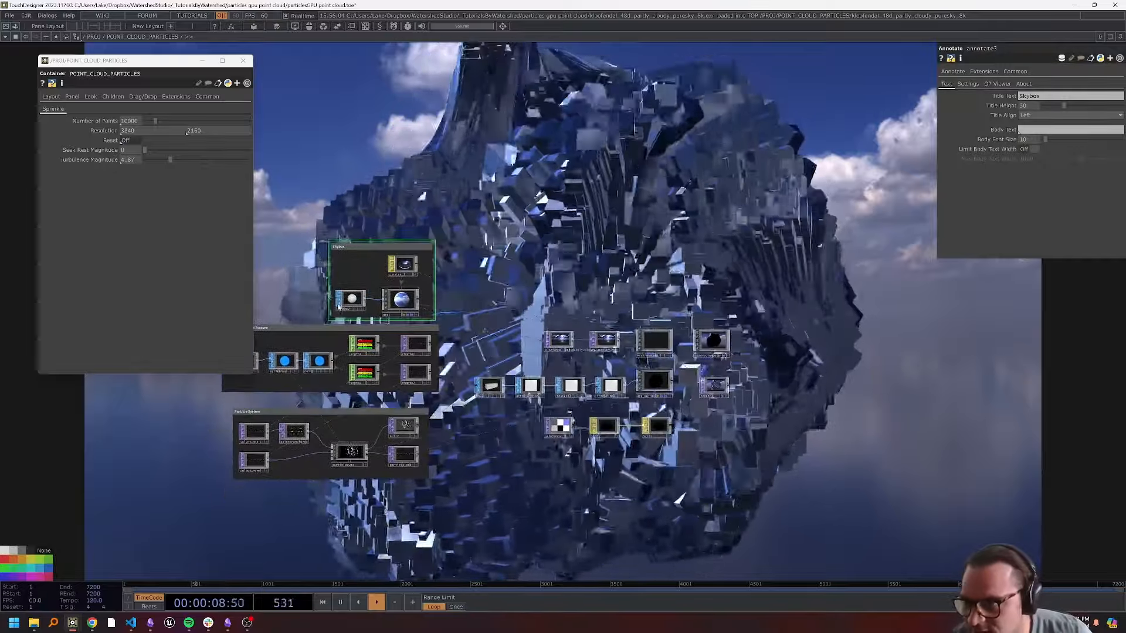
# Add a toggle custom parameter labelled Render Skybox to POINT_CLOUD_PARTICLES from geo1's Render parameter, and test switching it off and on.
pyautogui.moveTo(516, 1); pyautogui.dragTo(156, 80)
pyautogui.click(401, 299)
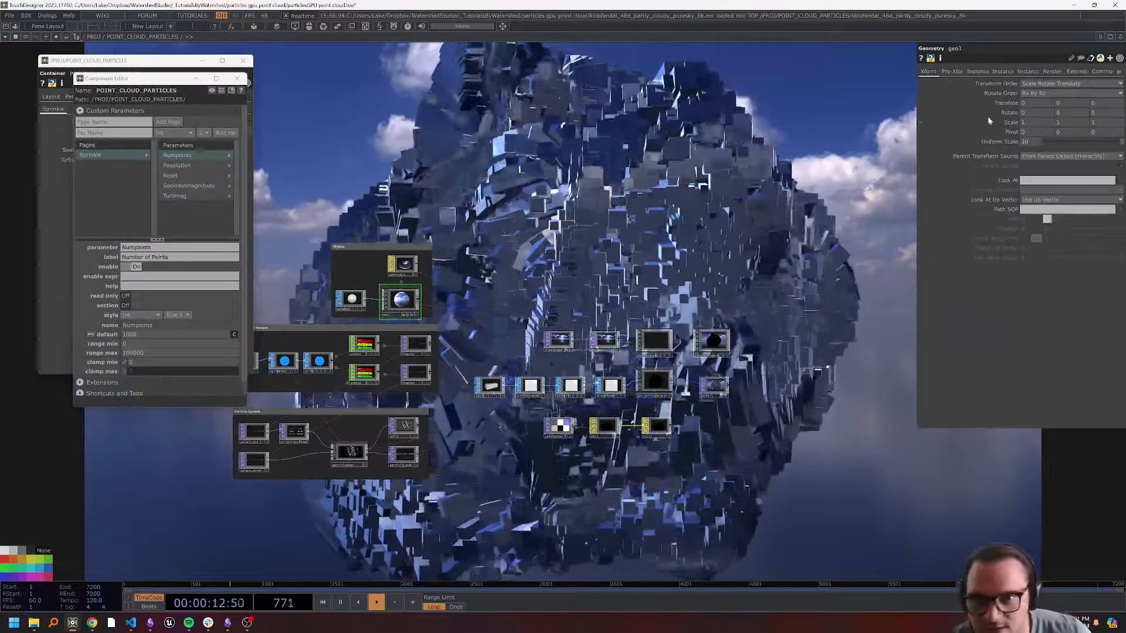
pyautogui.click(953, 71)
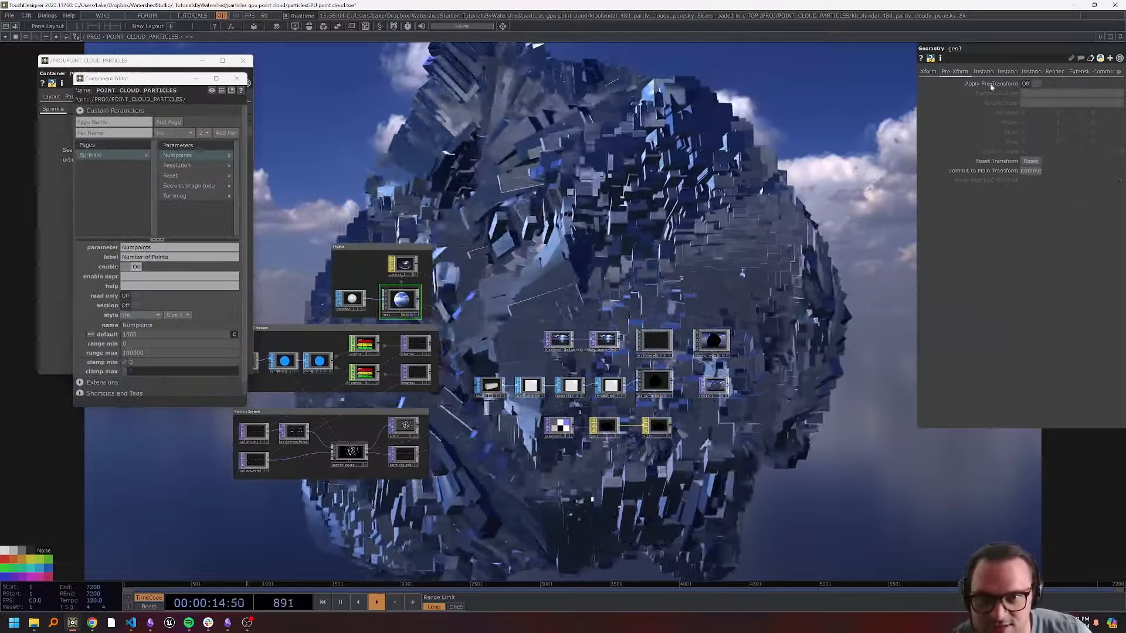
pyautogui.click(1053, 71)
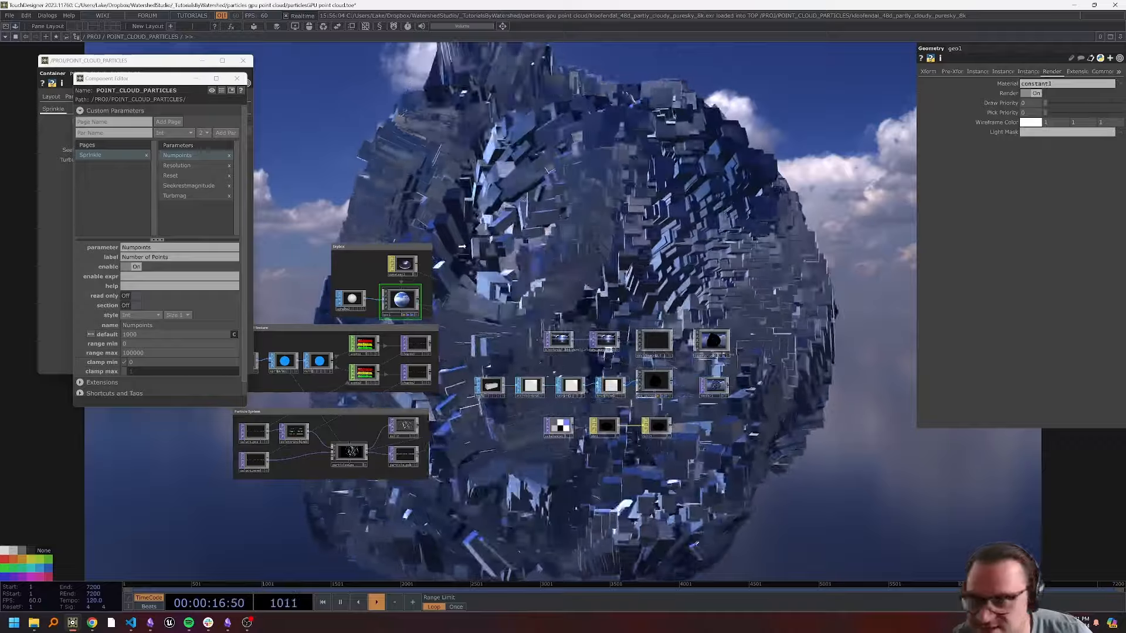
pyautogui.moveTo(217, 224); pyautogui.dragTo(215, 223)
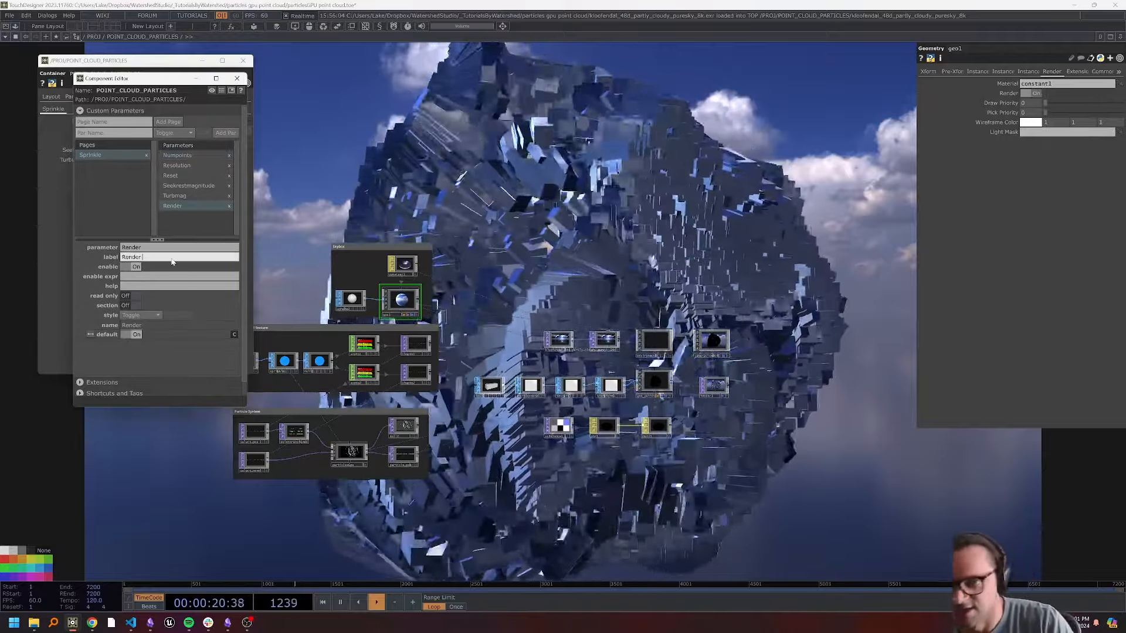
pyautogui.write('Skybox')
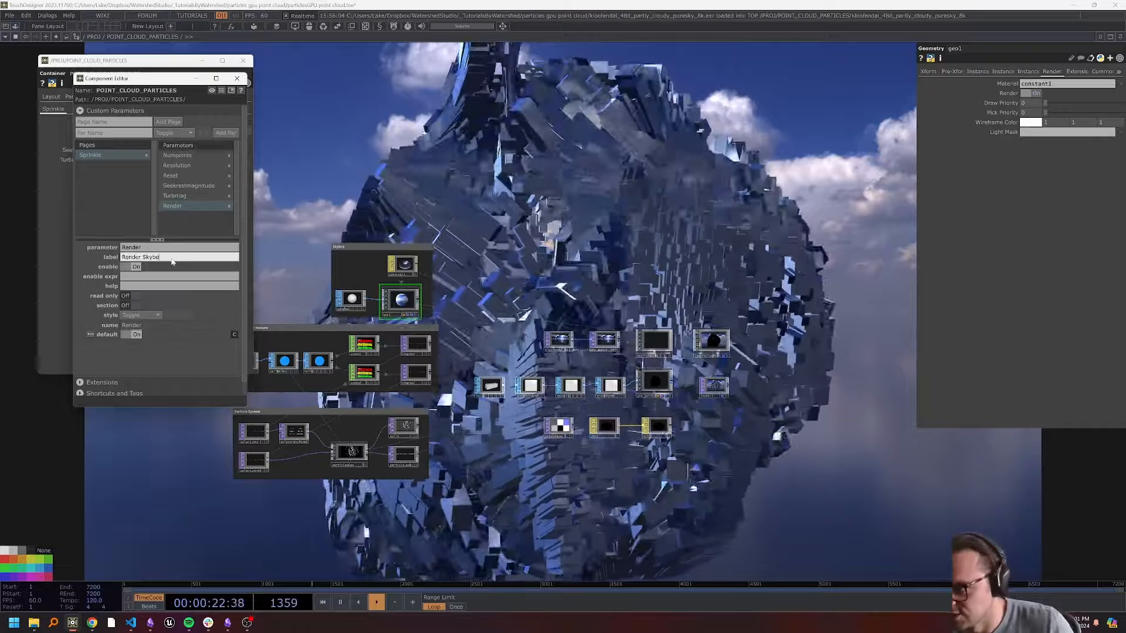
pyautogui.click(233, 77)
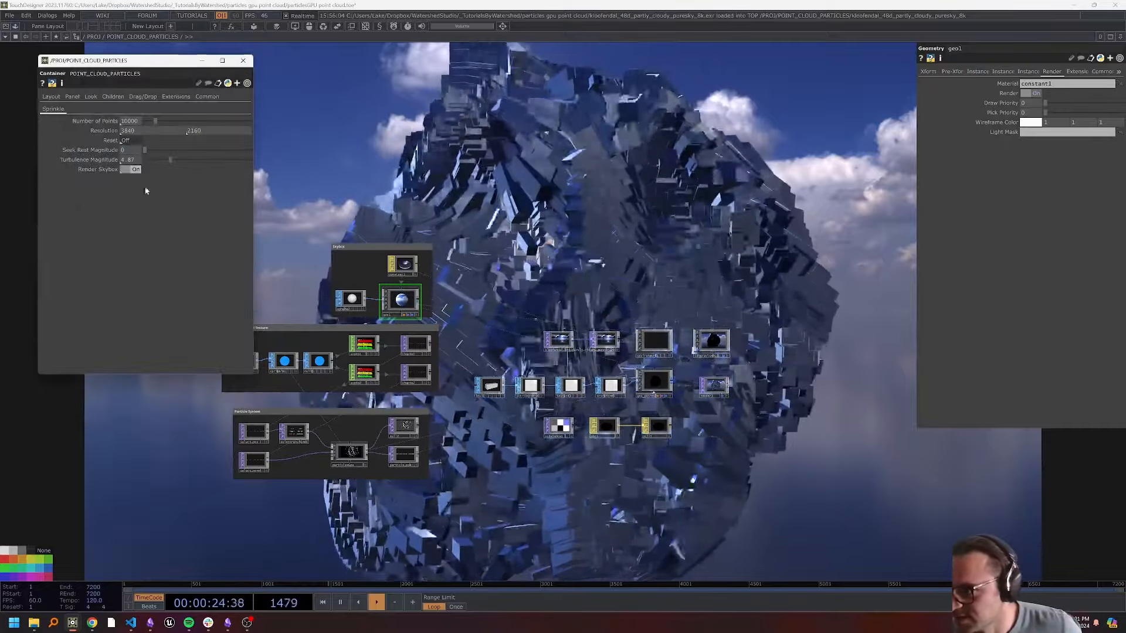
pyautogui.click(133, 169)
pyautogui.click(133, 169)
# Enclose the environment light, camera, material and geo_points operators in an annotation titled PBR Render.
pyautogui.moveTo(529, 326); pyautogui.dragTo(574, 310)
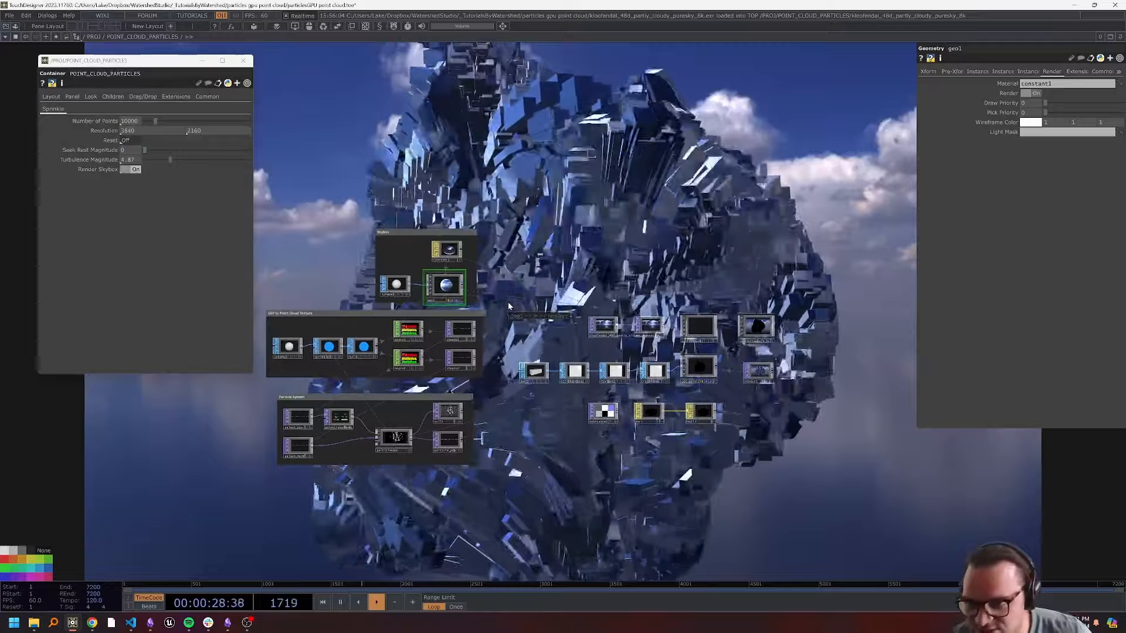
pyautogui.moveTo(508, 302)
pyautogui.mouseDown(button='right')
pyautogui.moveTo(768, 437)
pyautogui.moveTo(793, 435)
pyautogui.mouseUp(button='right')
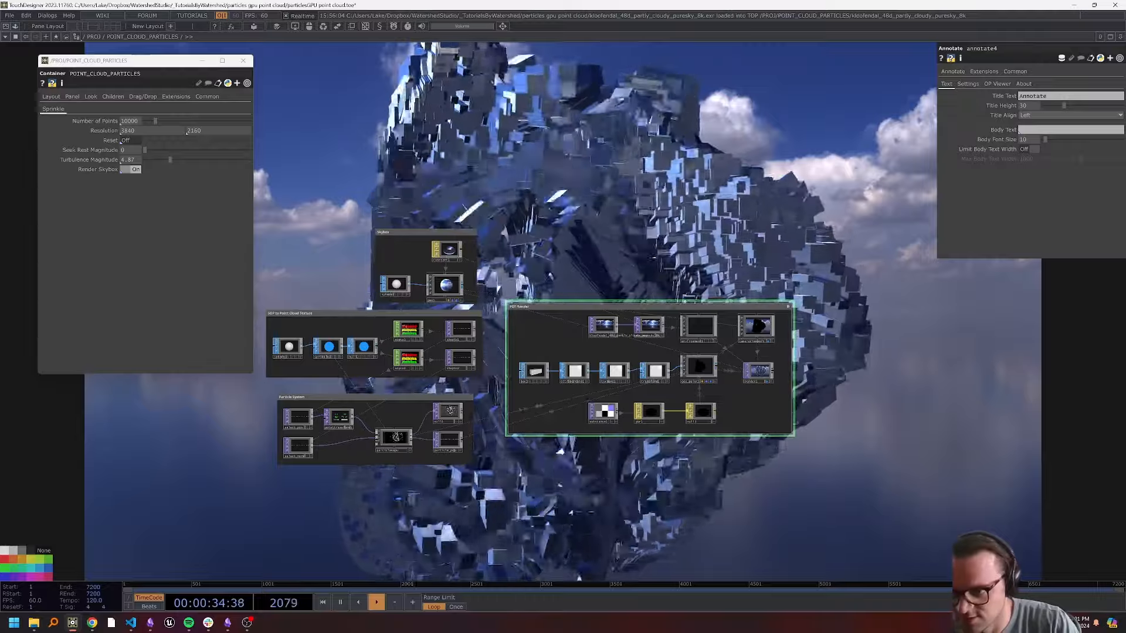
pyautogui.press('Return')
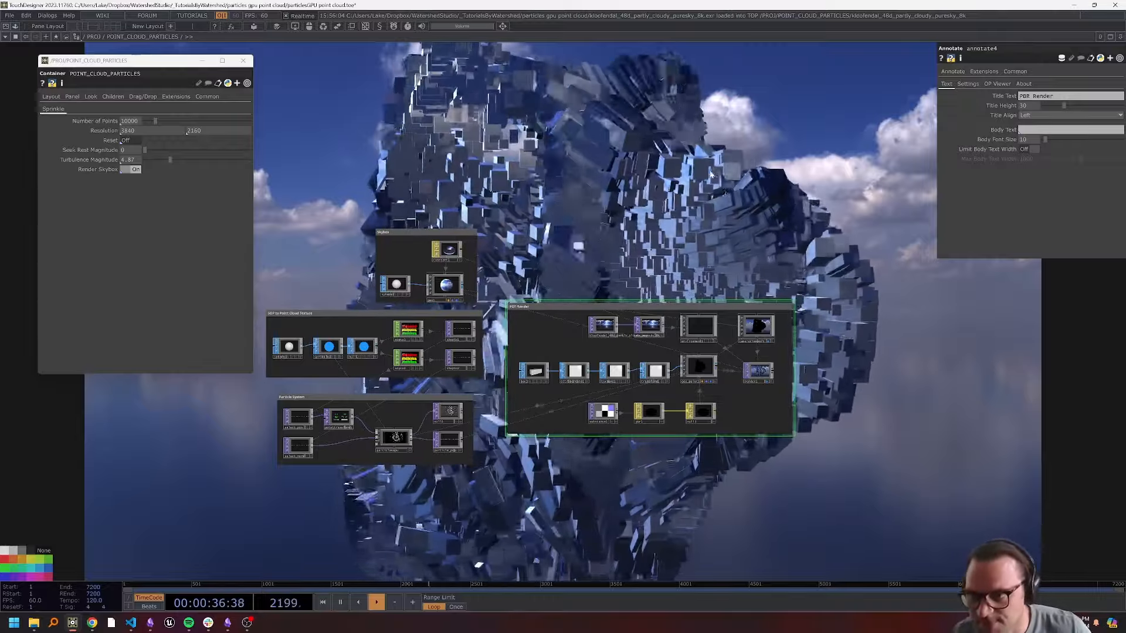
# Try a Uniform Scale of 0.01 on transform1 in the PBR Render group.
pyautogui.moveTo(651, 211); pyautogui.dragTo(622, 219)
pyautogui.scroll(-4, 622, 218)
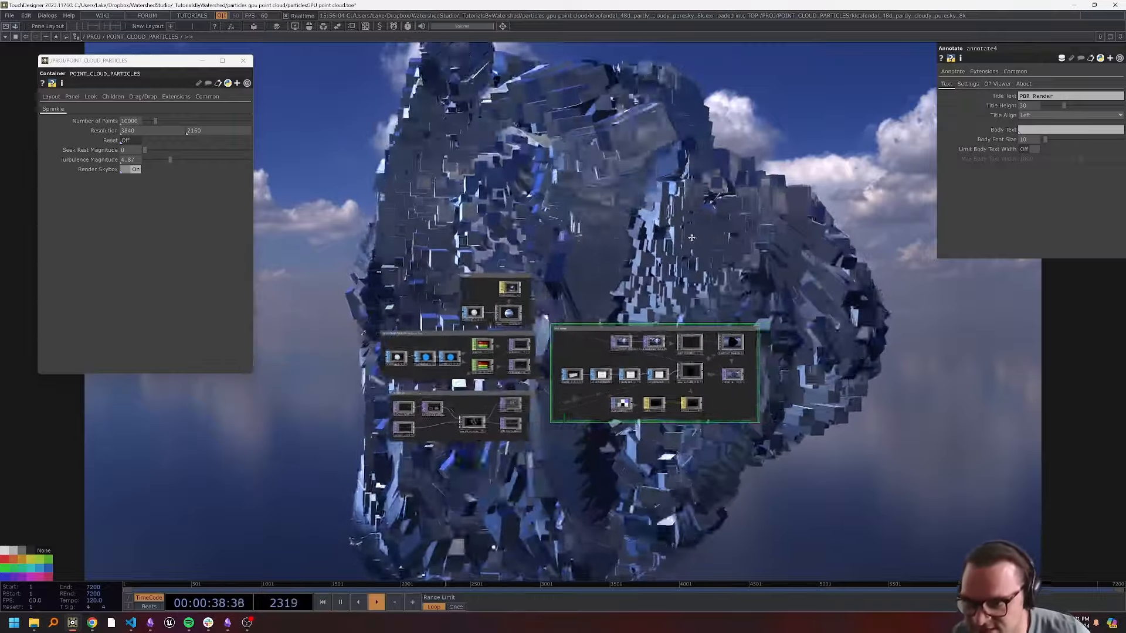
pyautogui.scroll(4, 664, 236)
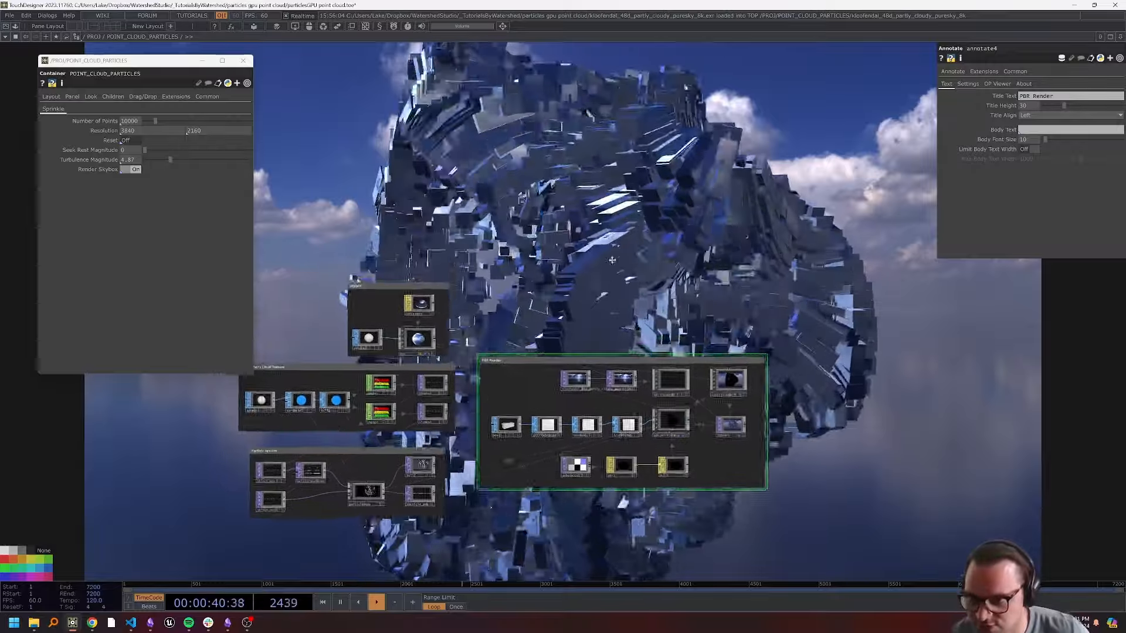
pyautogui.scroll(-3, 627, 344)
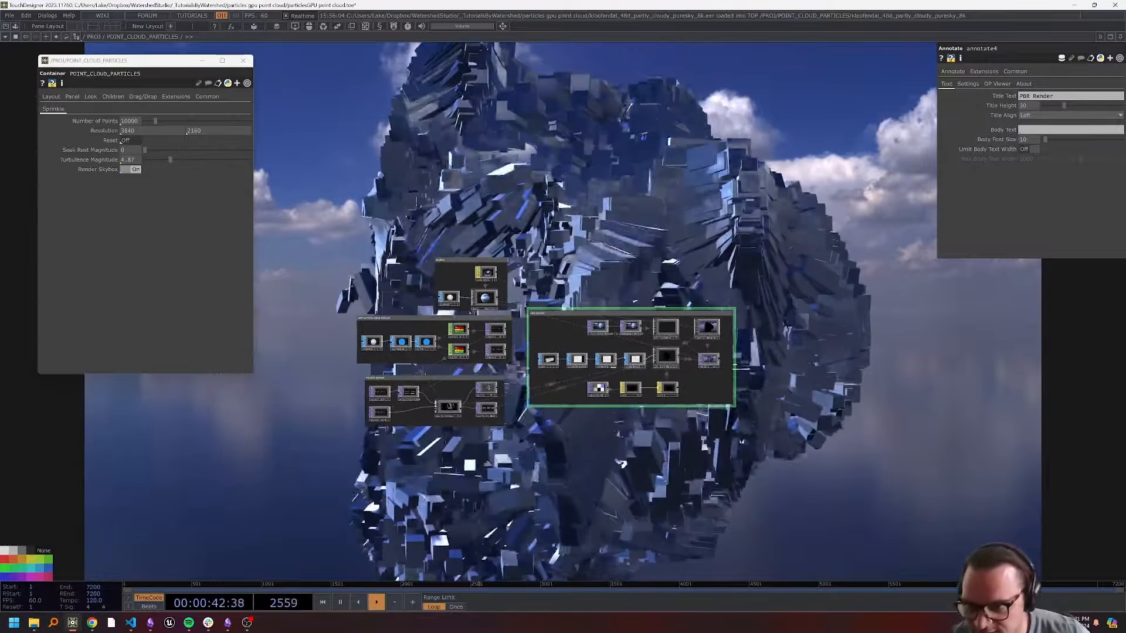
pyautogui.click(608, 359)
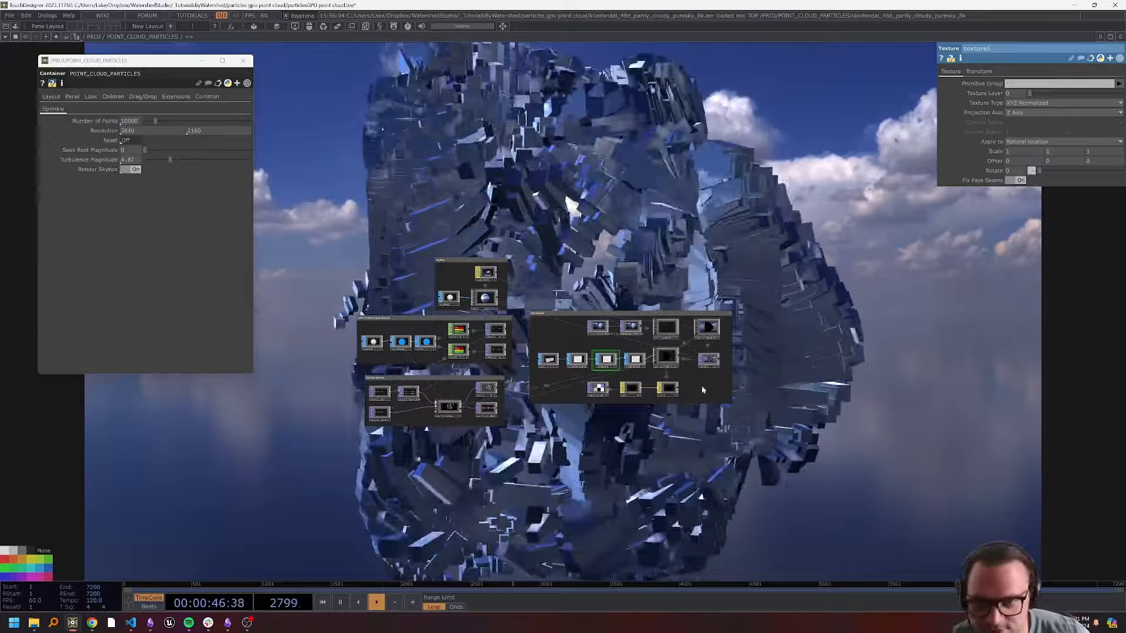
pyautogui.scroll(5, 635, 363)
pyautogui.click(635, 362)
pyautogui.moveTo(798, 129); pyautogui.dragTo(743, 370)
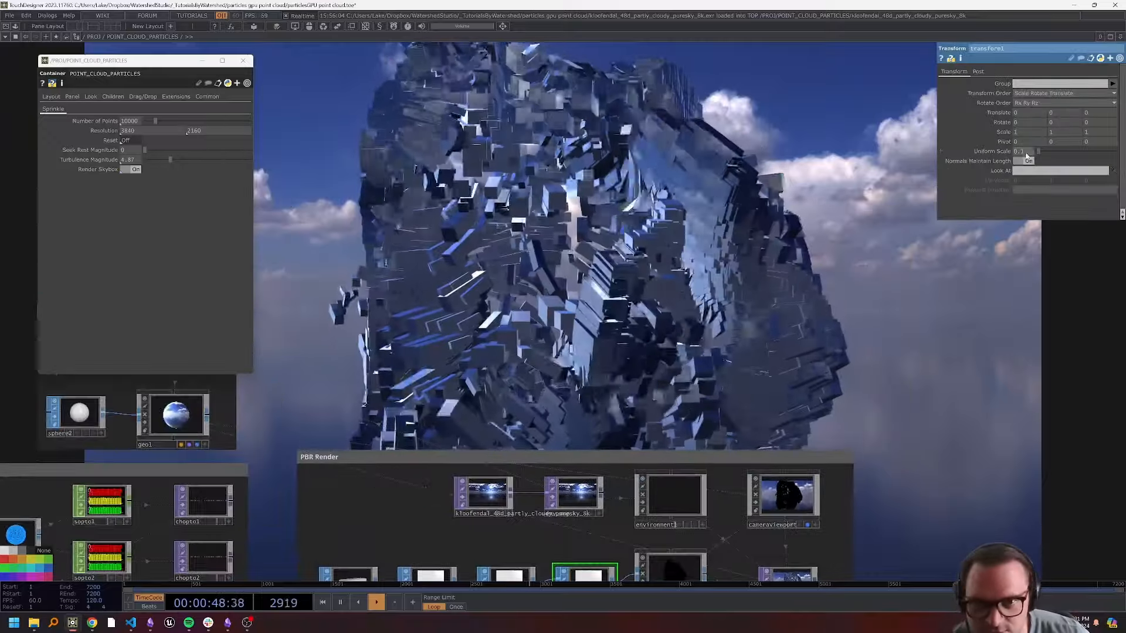
pyautogui.click(1024, 152)
pyautogui.write('0.01')
pyautogui.press('Return')
# Set the Uniform Scale of transform1 to 0.046.
pyautogui.moveTo(785, 257); pyautogui.dragTo(715, 358)
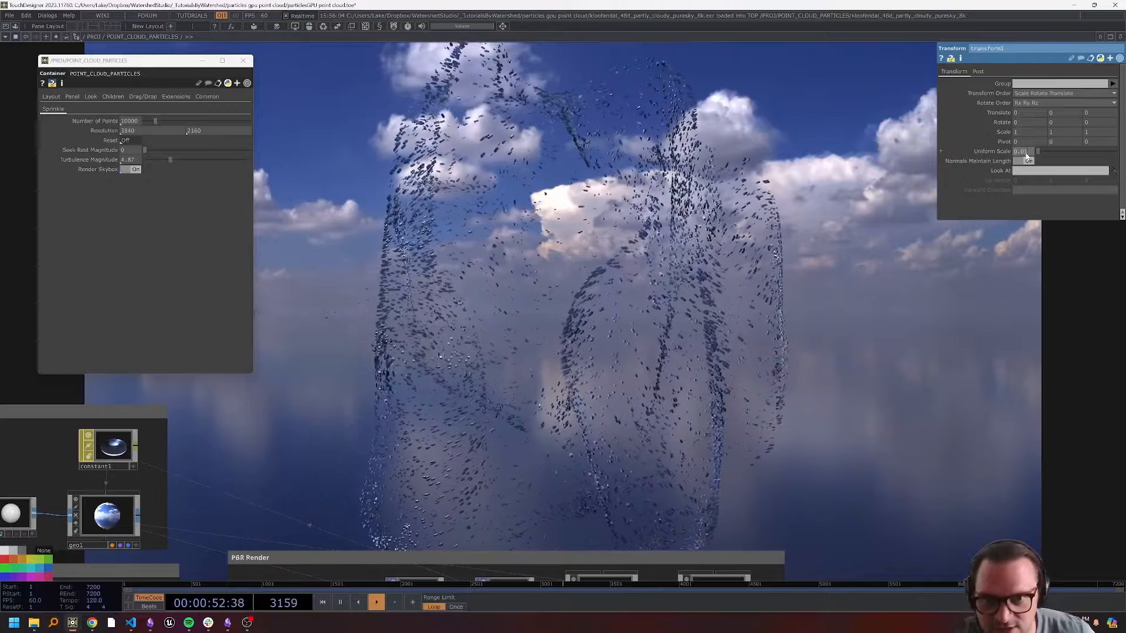
pyautogui.moveTo(1029, 136); pyautogui.dragTo(1026, 138)
pyautogui.moveTo(522, 340); pyautogui.dragTo(697, 260)
pyautogui.scroll(-5, 713, 212)
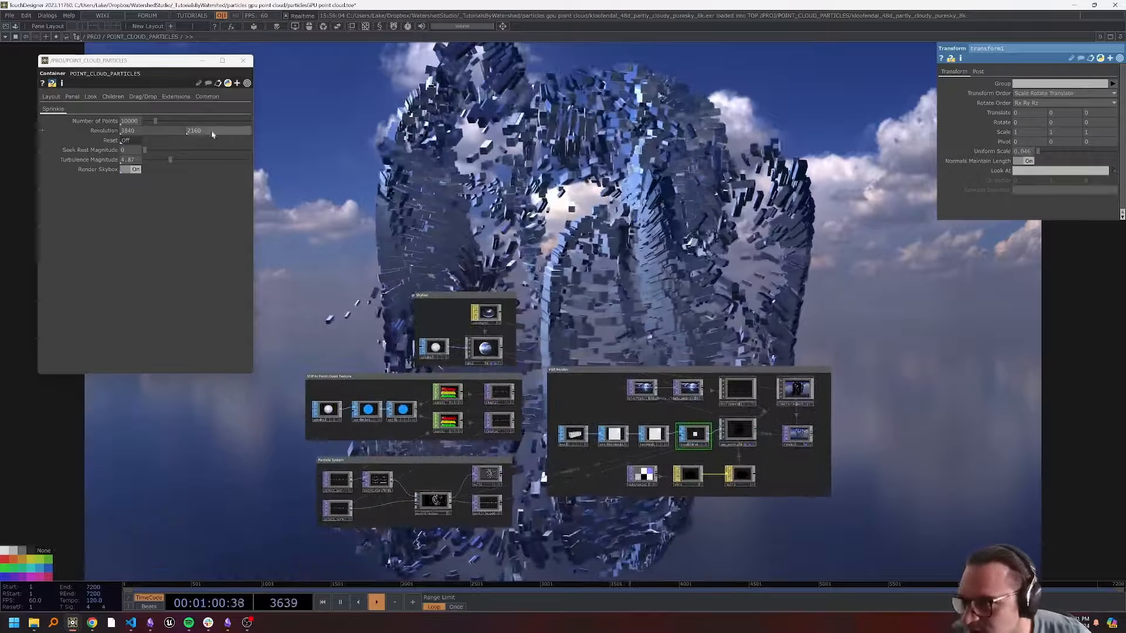
# Raise the Number of Points of POINT_CLOUD_PARTICLES to about 60500 and its Turbulence Magnitude to 20.
pyautogui.click(195, 121)
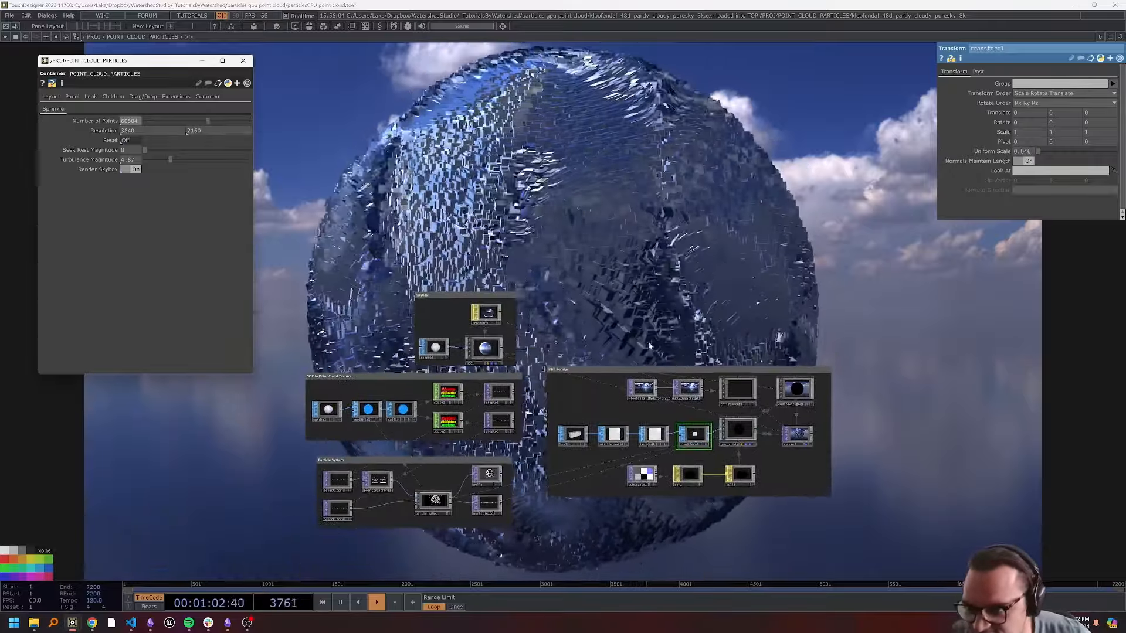
pyautogui.moveTo(622, 190); pyautogui.dragTo(615, 256)
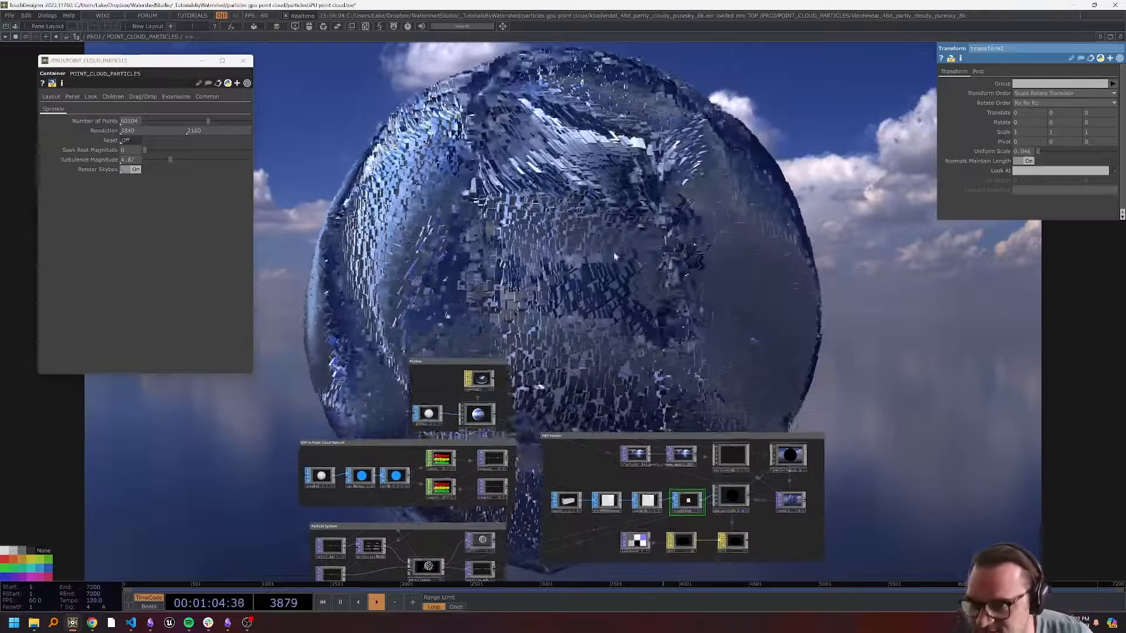
pyautogui.moveTo(684, 248); pyautogui.dragTo(678, 172)
pyautogui.moveTo(170, 160); pyautogui.dragTo(251, 160)
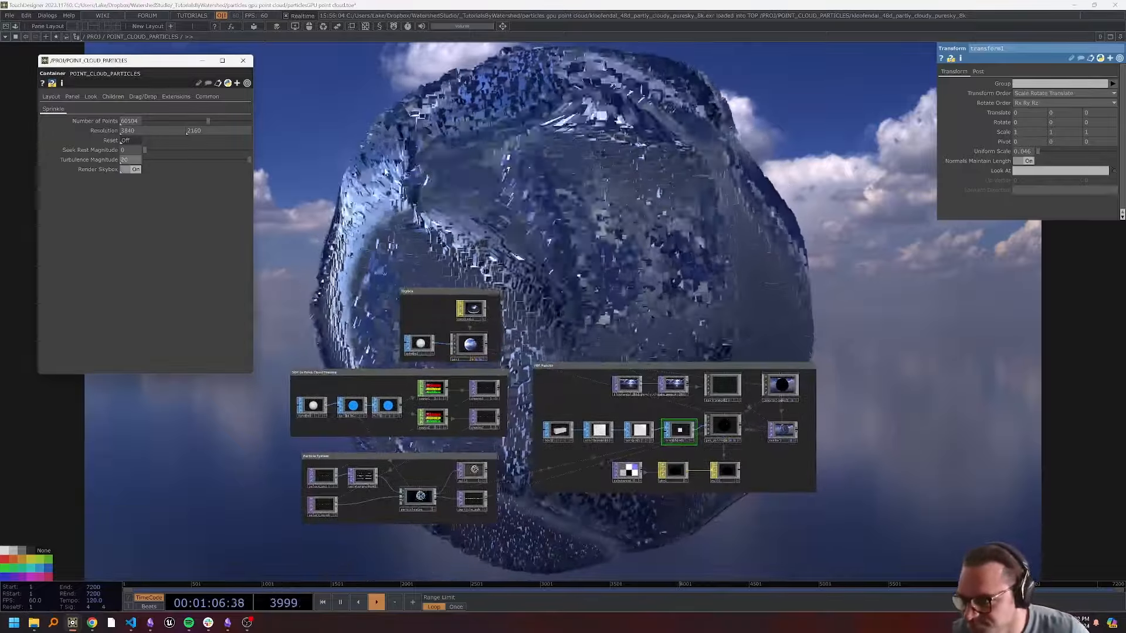
# Set the Turbulence Period of the particlesGpu container to 2.
pyautogui.moveTo(636, 258); pyautogui.dragTo(628, 222)
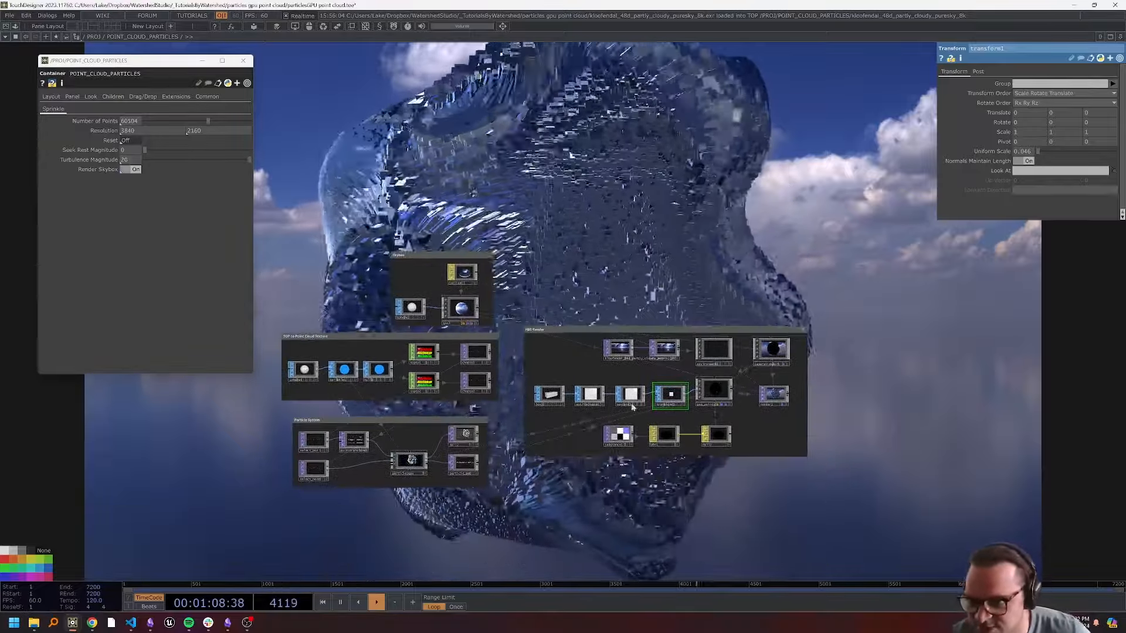
pyautogui.click(406, 463)
pyautogui.moveTo(508, 388); pyautogui.dragTo(447, 481)
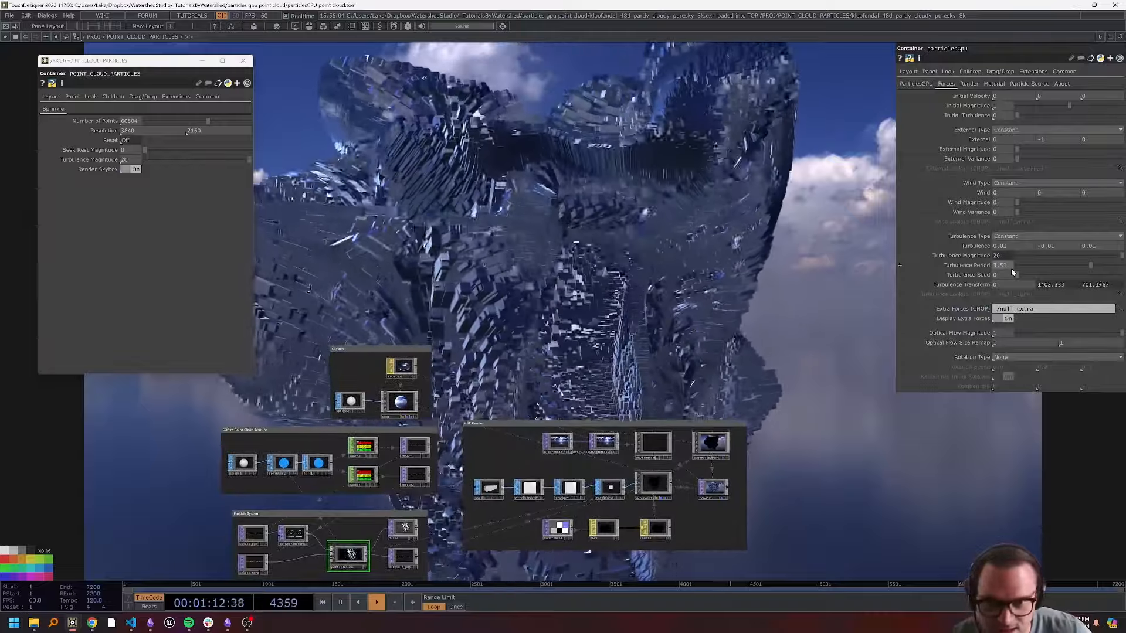
pyautogui.write('2')
pyautogui.press('Return')
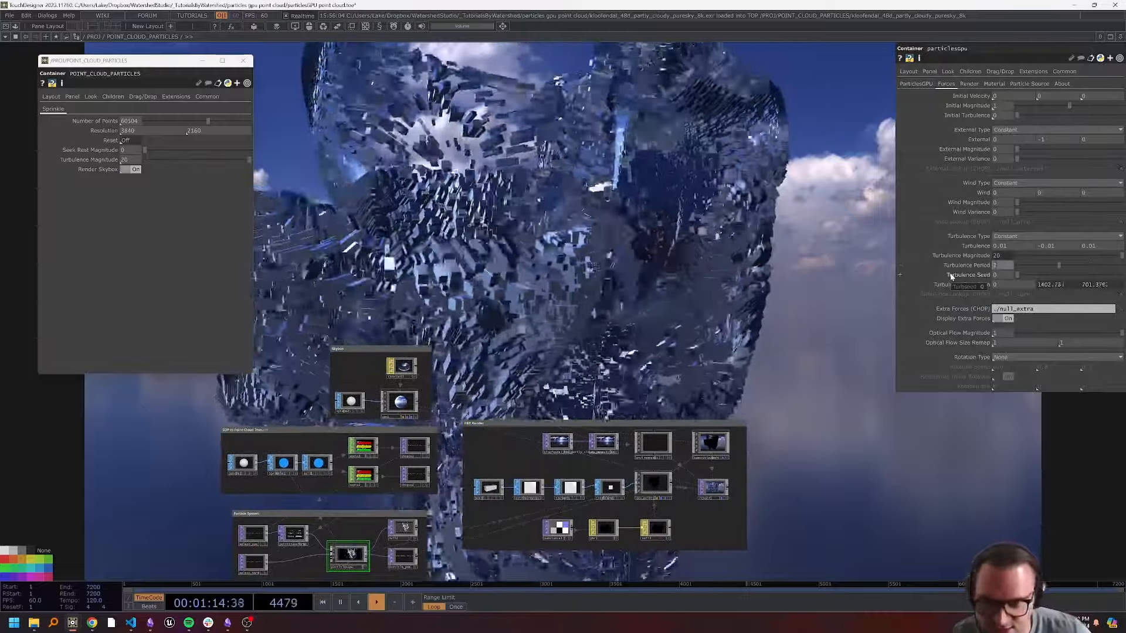
pyautogui.moveTo(890, 262); pyautogui.dragTo(944, 298)
pyautogui.click(998, 266)
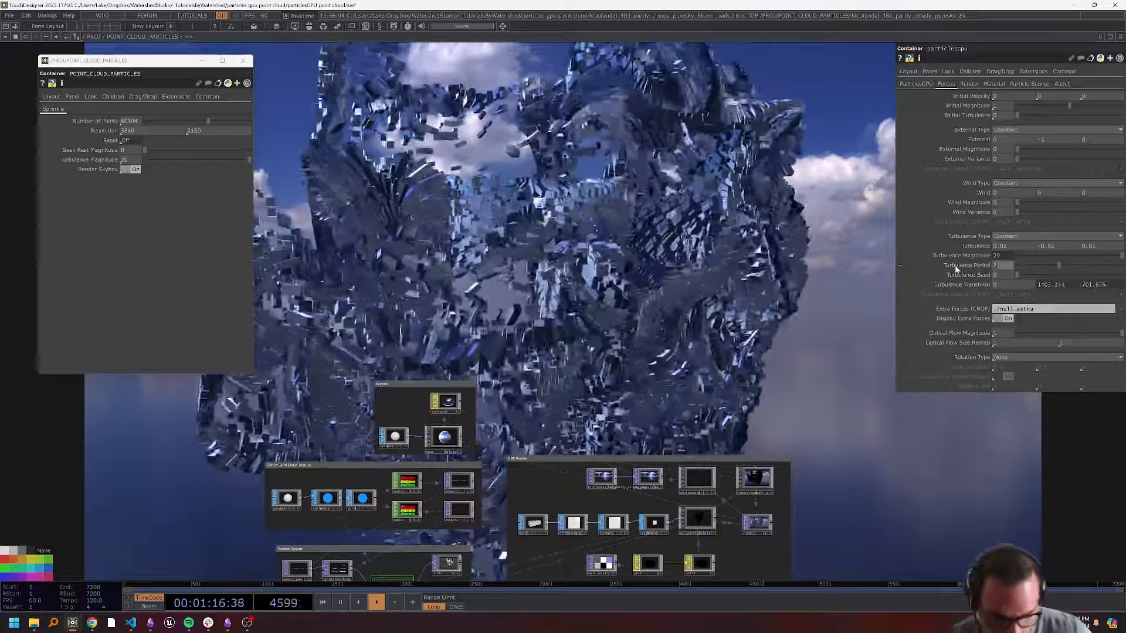
# Set the Turbulence Period of the particlesGpu container to 3.
pyautogui.write('3')
pyautogui.press('Return')
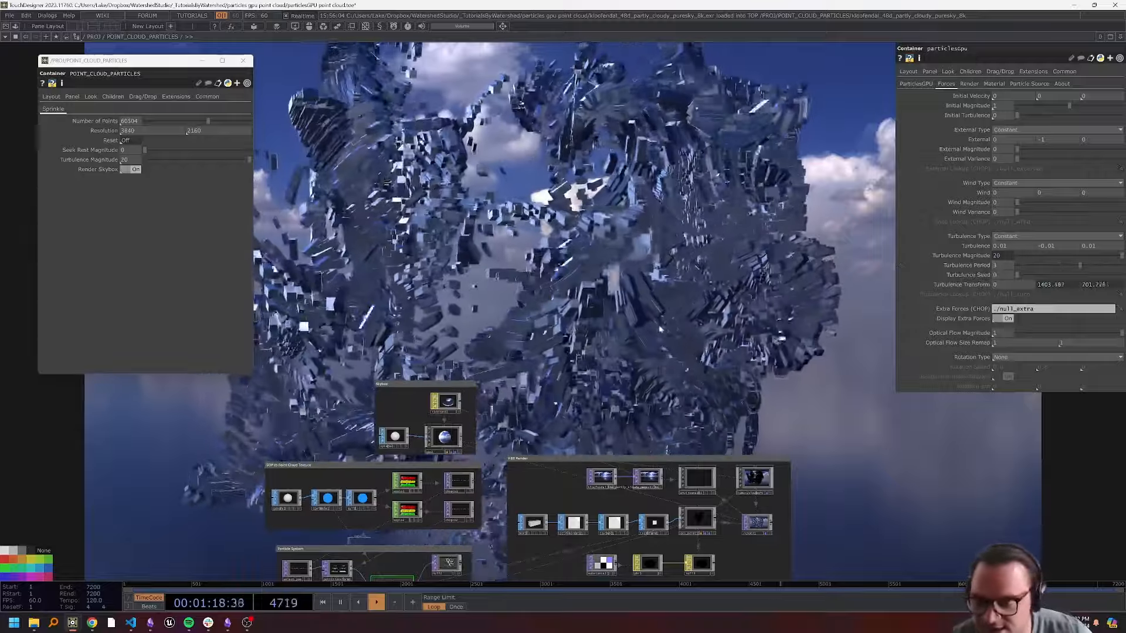
pyautogui.moveTo(637, 309); pyautogui.dragTo(634, 349)
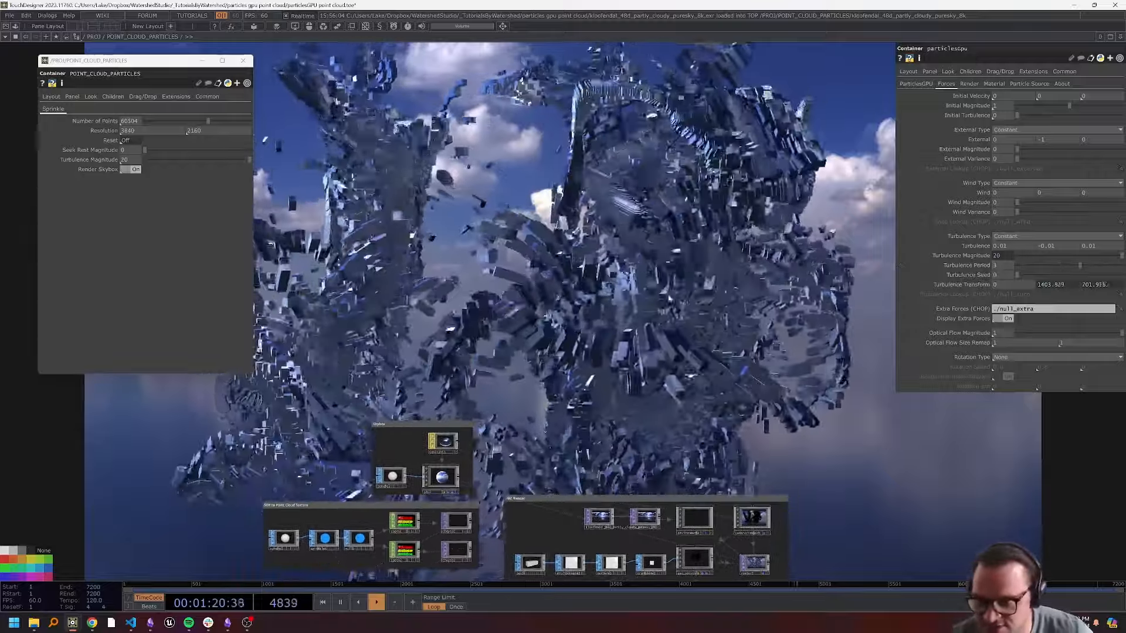
# Try Turbulence Period values of about 0.31 and 10 on particlesGpu, and return it to 3.
pyautogui.click(1023, 264)
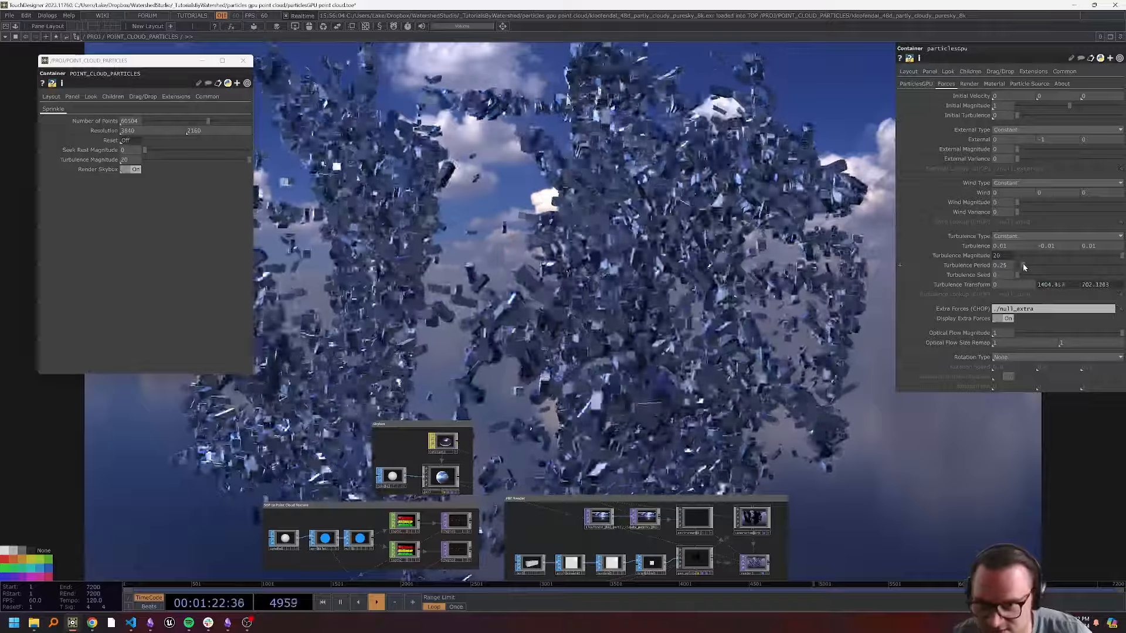
pyautogui.moveTo(1023, 264); pyautogui.dragTo(1025, 264)
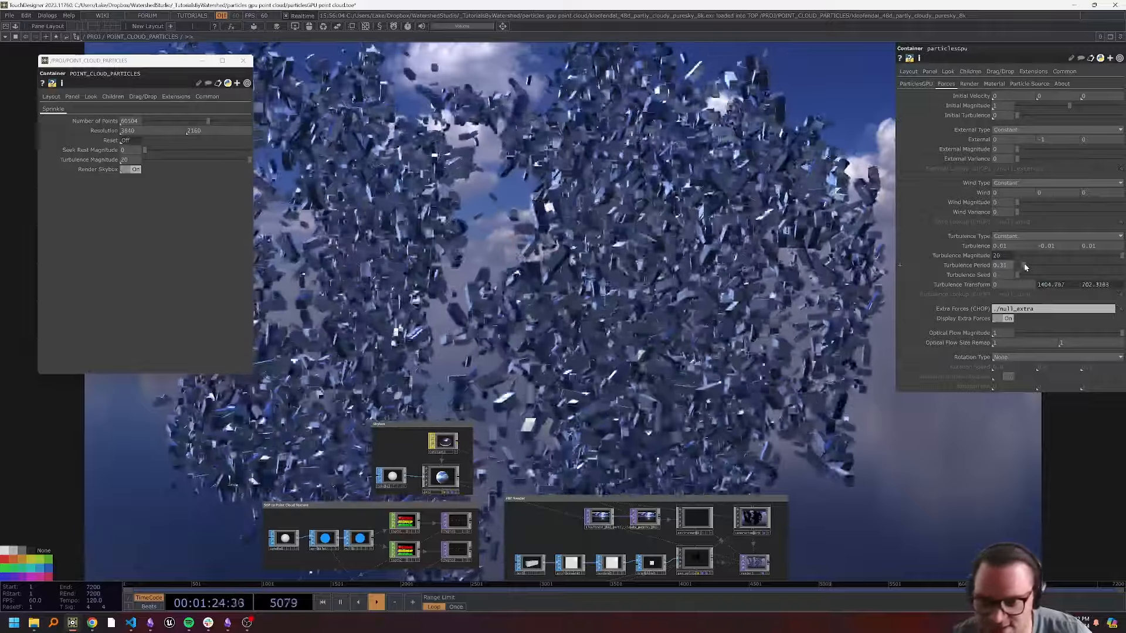
pyautogui.write('10')
pyautogui.press('Return')
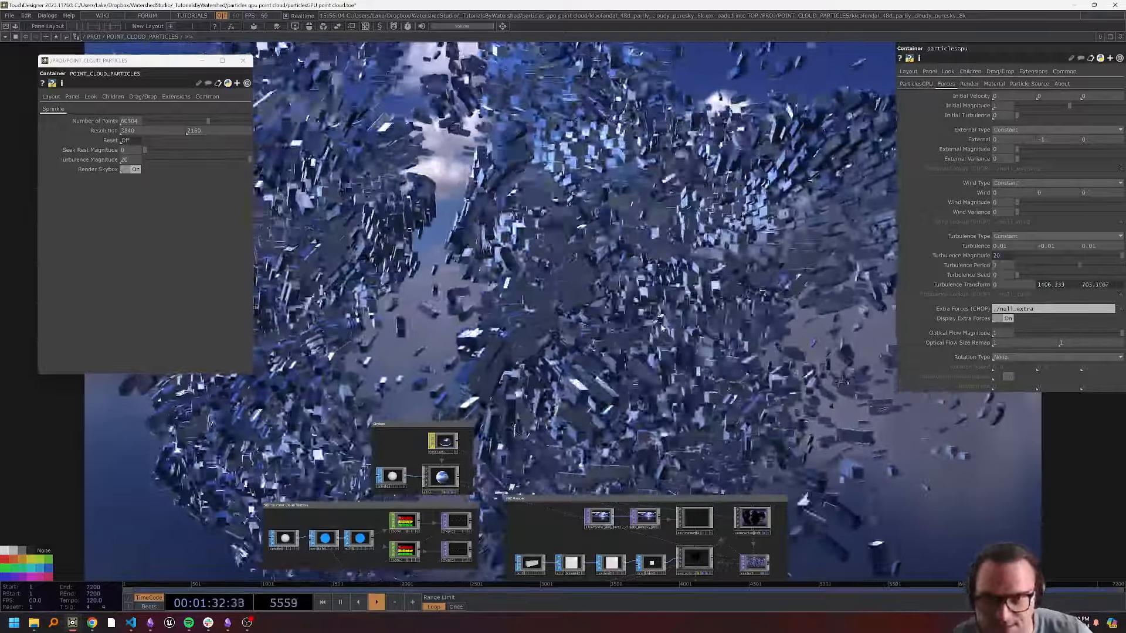
# Try a Turbulence Magnitude of 0 on POINT_CLOUD_PARTICLES with Seek Rest Magnitude at about 1.55 and at 0.
pyautogui.moveTo(560, 305); pyautogui.dragTo(630, 273)
pyautogui.scroll(-3, 592, 317)
pyautogui.scroll(3, 622, 281)
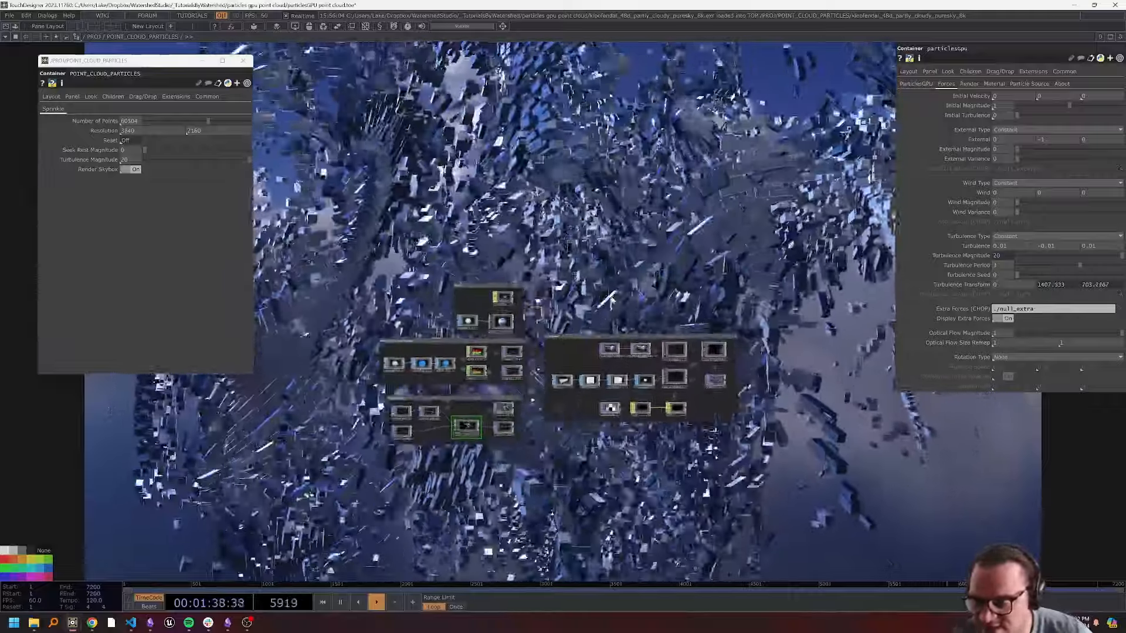
pyautogui.moveTo(152, 160)
pyautogui.mouseDown()
pyautogui.moveTo(136, 164)
pyautogui.moveTo(162, 157)
pyautogui.mouseUp()
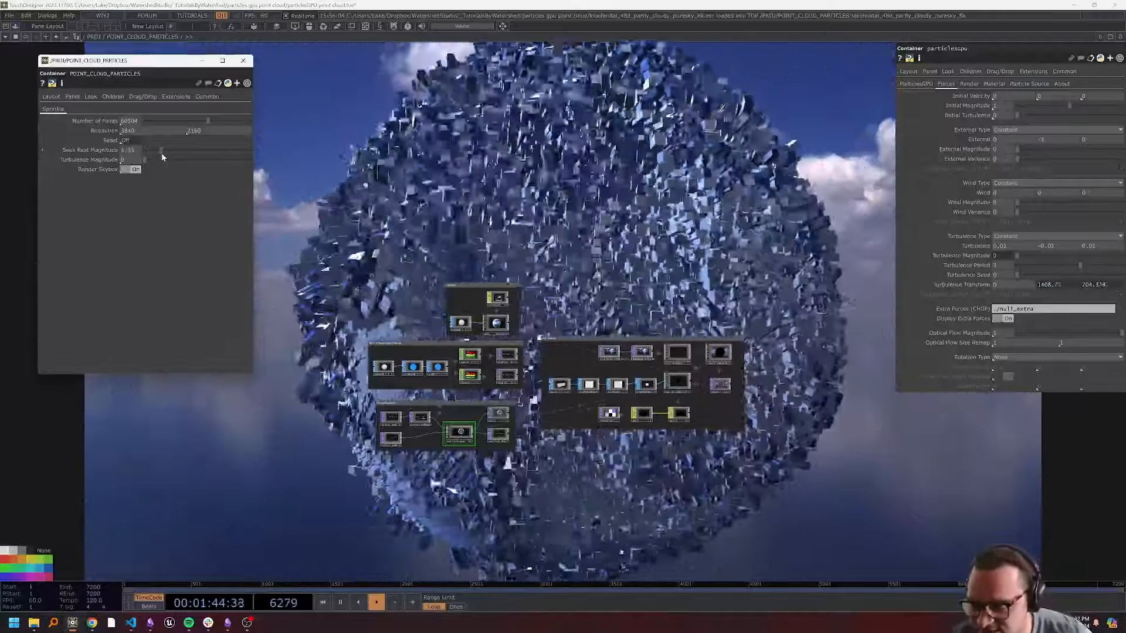
pyautogui.moveTo(162, 154); pyautogui.dragTo(139, 161)
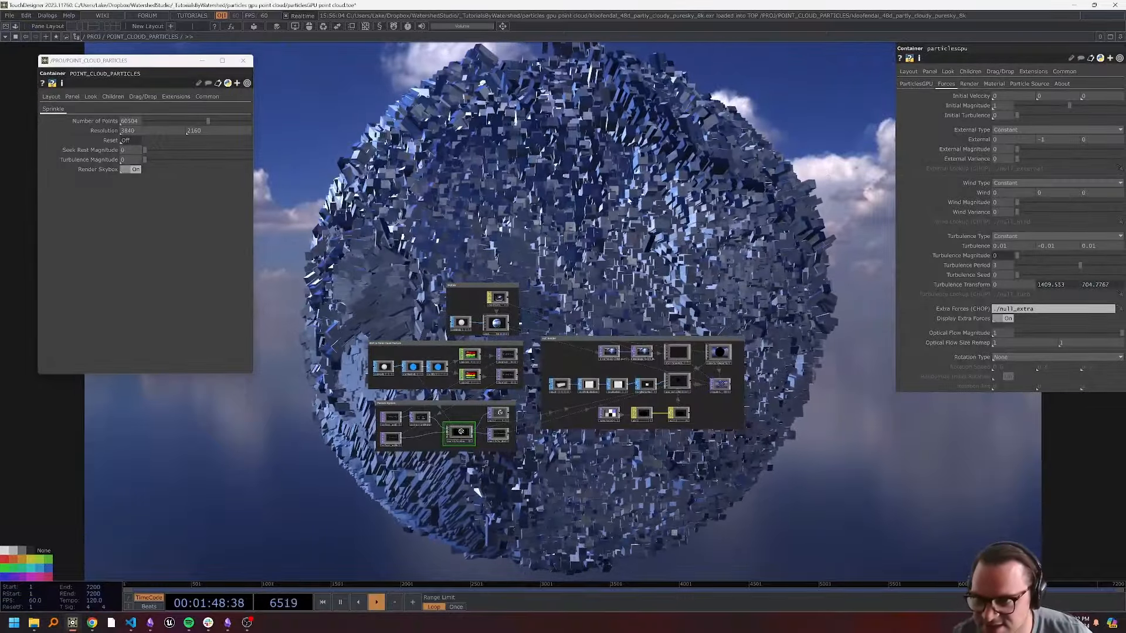
# Set the Seek Rest Magnitude of POINT_CLOUD_PARTICLES to 1 and its Turbulence Magnitude to 5.
pyautogui.moveTo(505, 176); pyautogui.dragTo(602, 121)
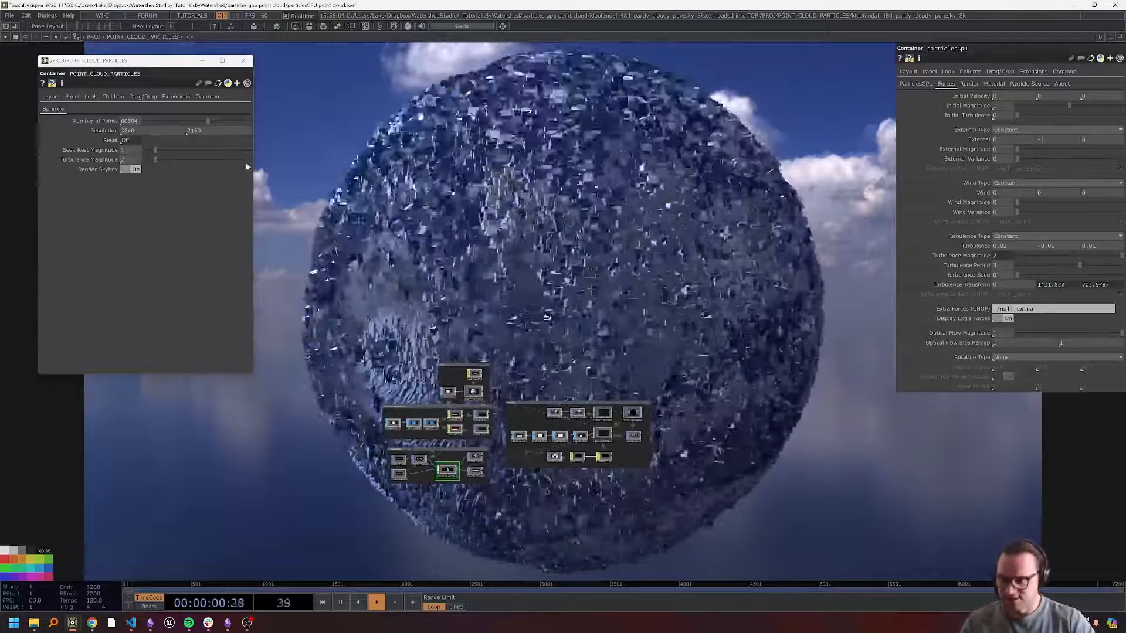
pyautogui.click(132, 160)
pyautogui.write('5')
pyautogui.press('Return')
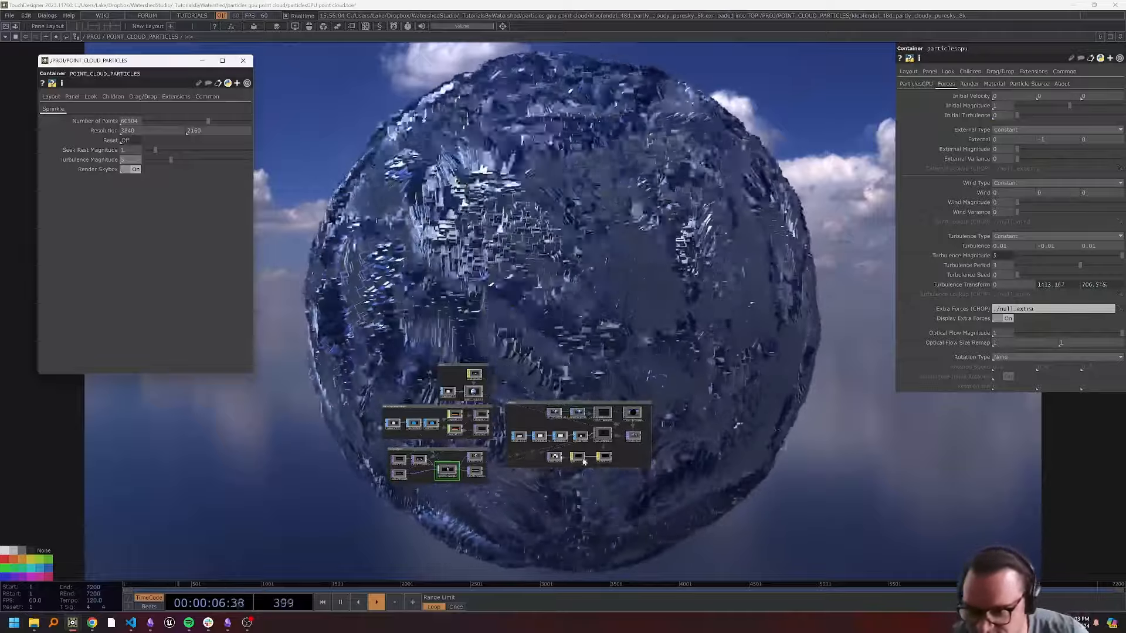
# Reduce the Uniform Scale of transform1 in the PBR Render group to 0.025.
pyautogui.click(561, 439)
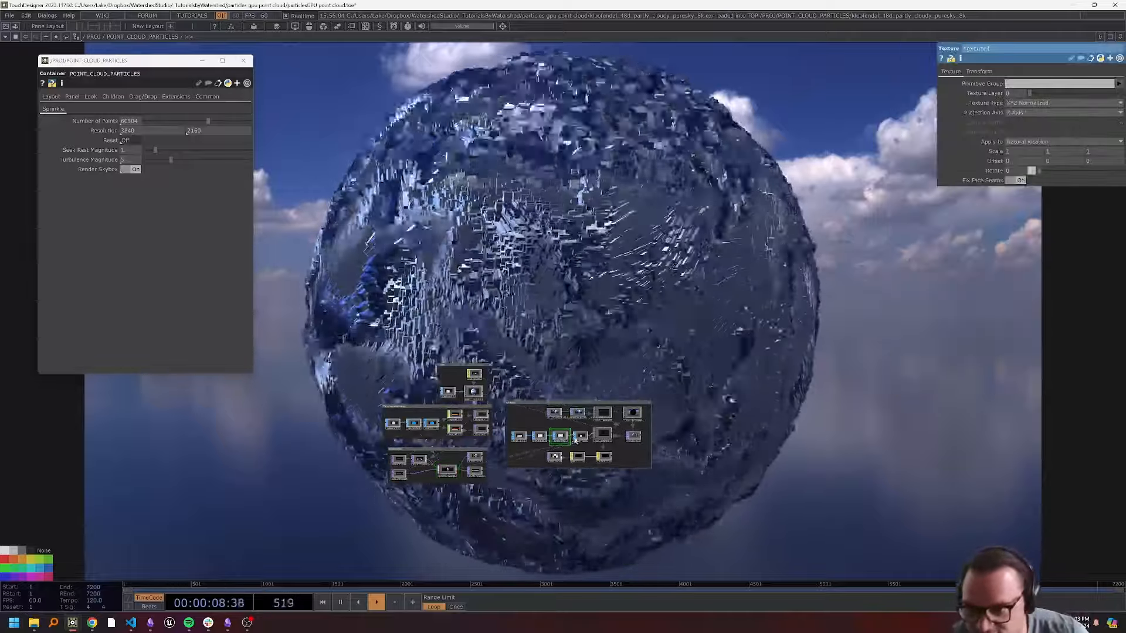
pyautogui.click(580, 435)
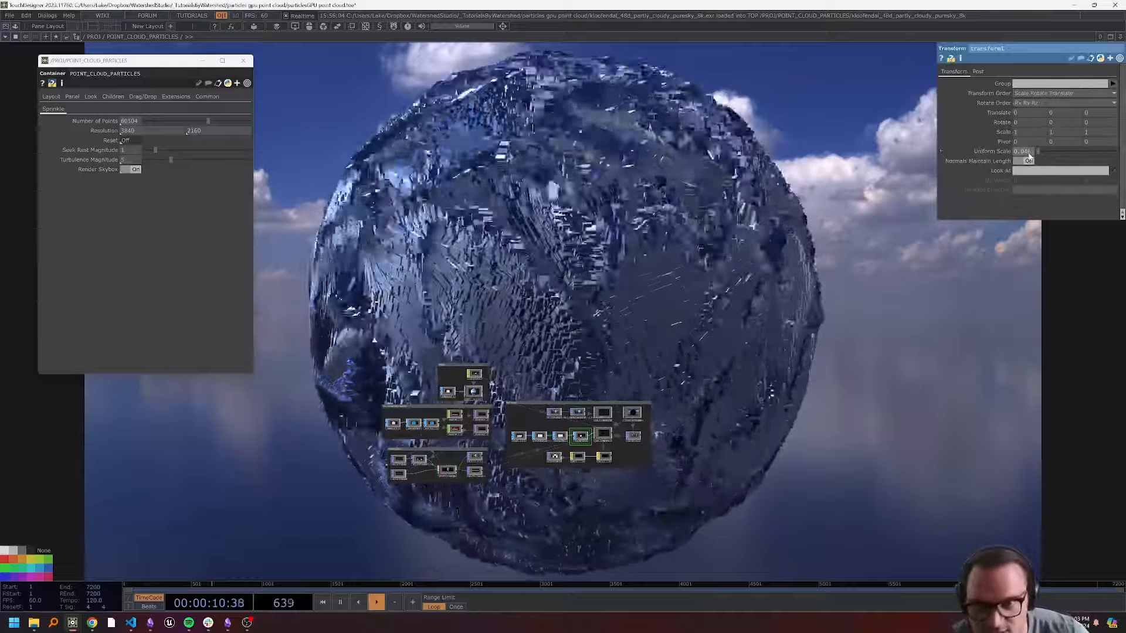
pyautogui.moveTo(1031, 159); pyautogui.dragTo(1032, 137, button='middle')
pyautogui.moveTo(519, 486); pyautogui.dragTo(610, 403)
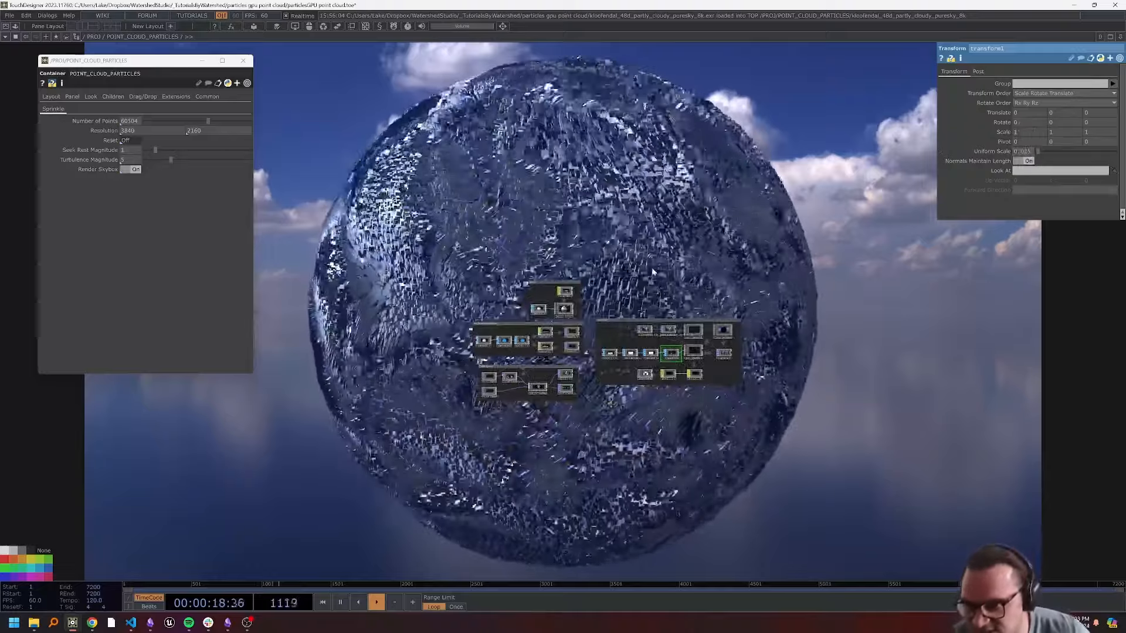
# Examine the texture1 and substance1 nodes in the PBR Render group together with the rendered particle sphere.
pyautogui.scroll(3, 701, 413)
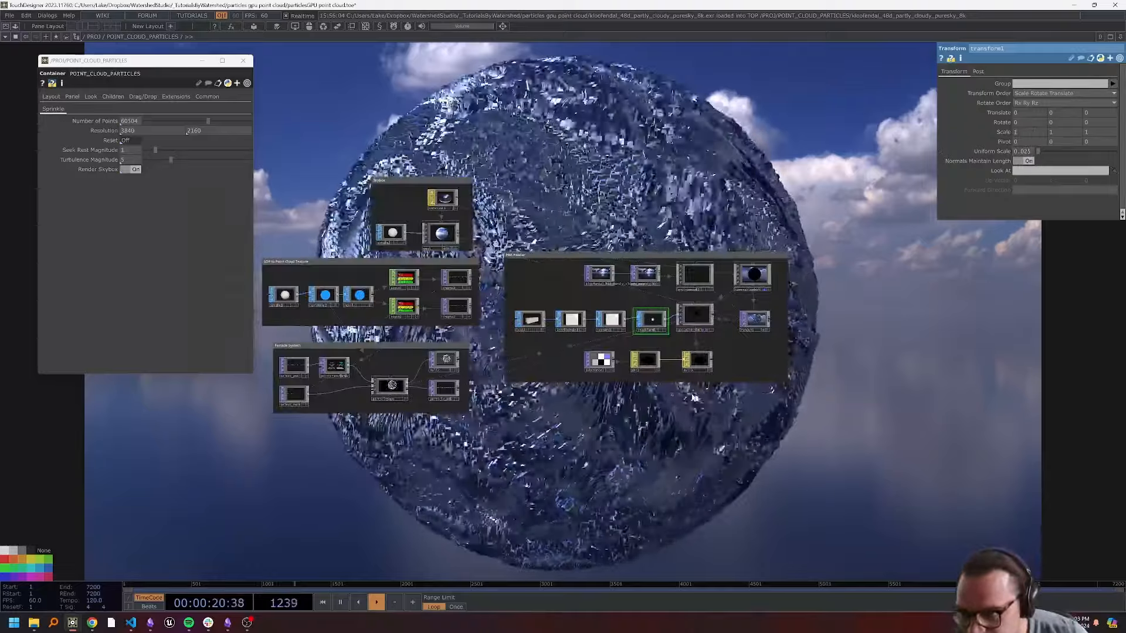
pyautogui.scroll(-3, 700, 418)
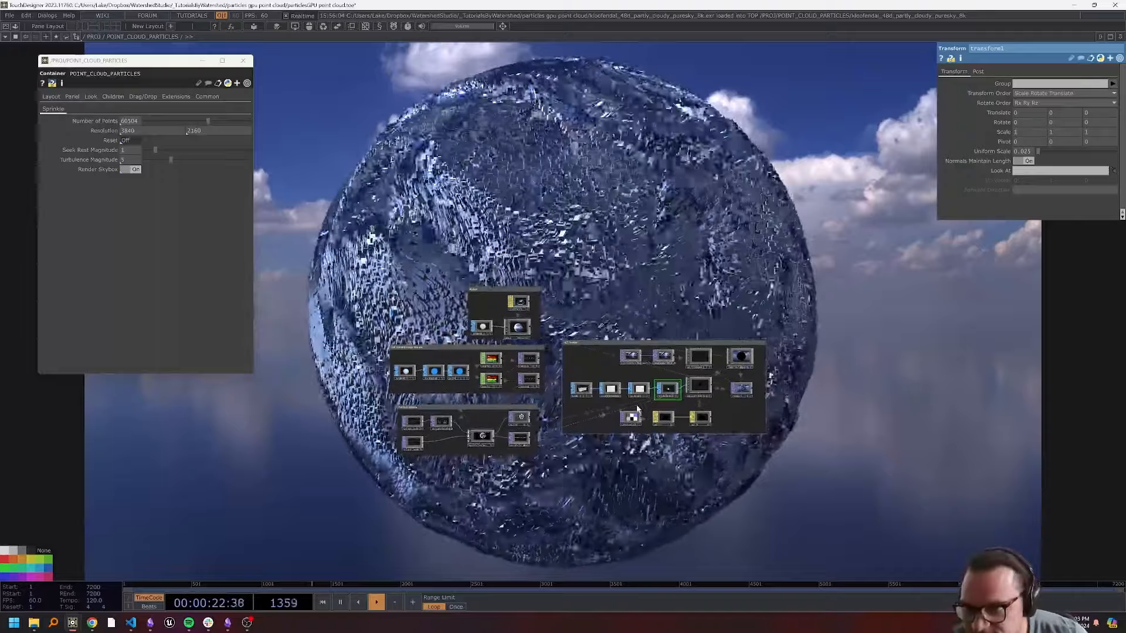
pyautogui.scroll(4, 637, 408)
pyautogui.click(641, 360)
pyautogui.scroll(-4, 641, 361)
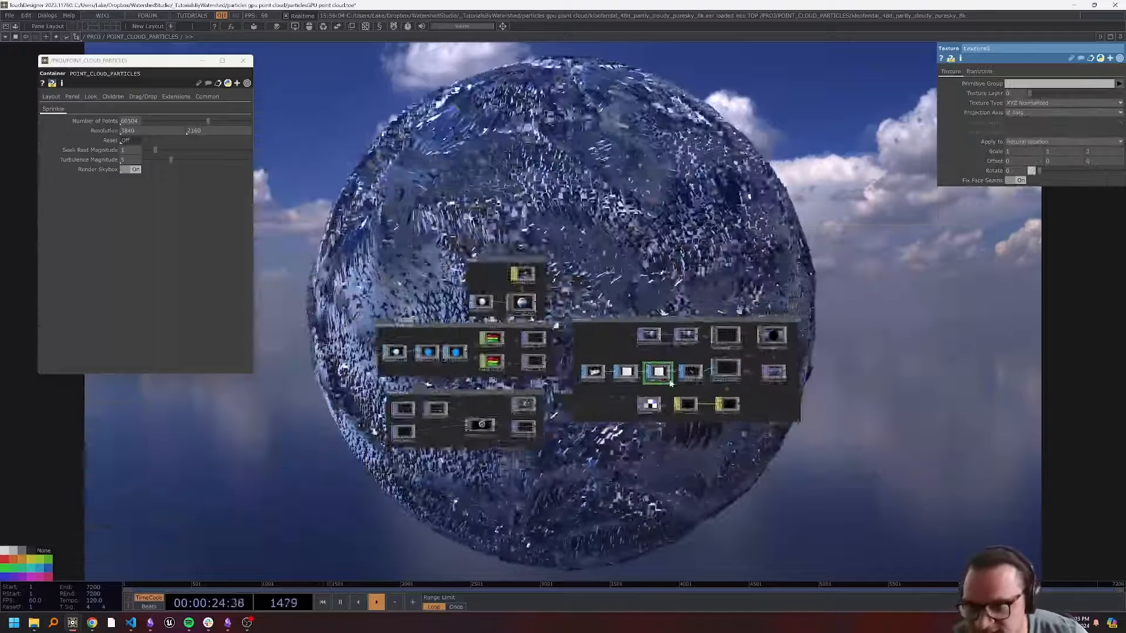
pyautogui.scroll(6, 642, 394)
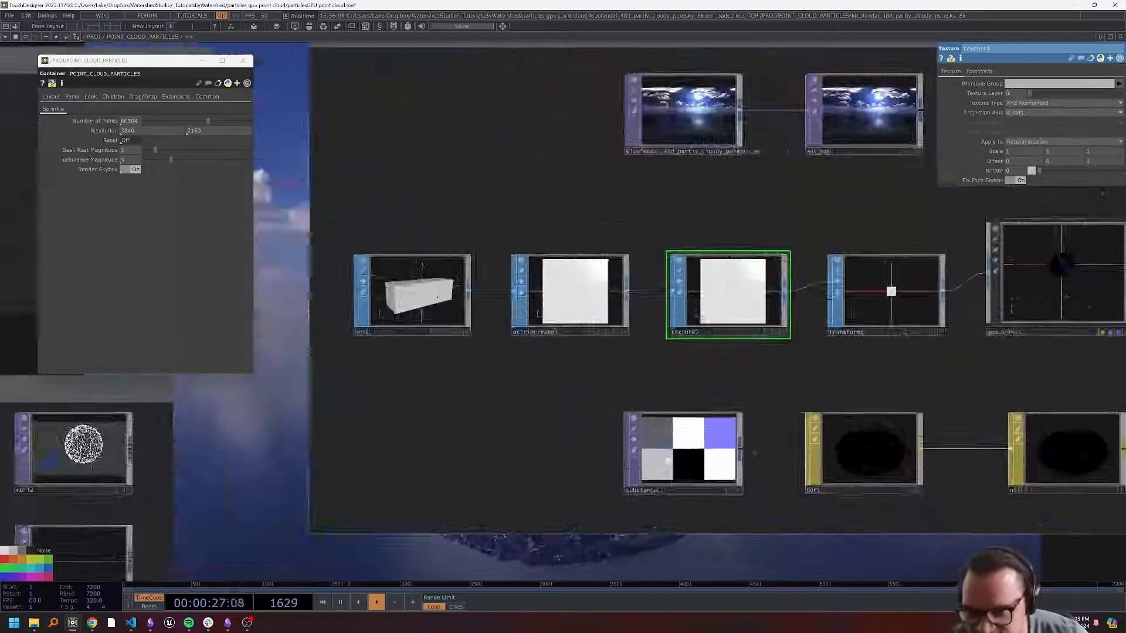
pyautogui.scroll(3, 671, 457)
pyautogui.click(670, 457)
pyautogui.scroll(-6, 670, 458)
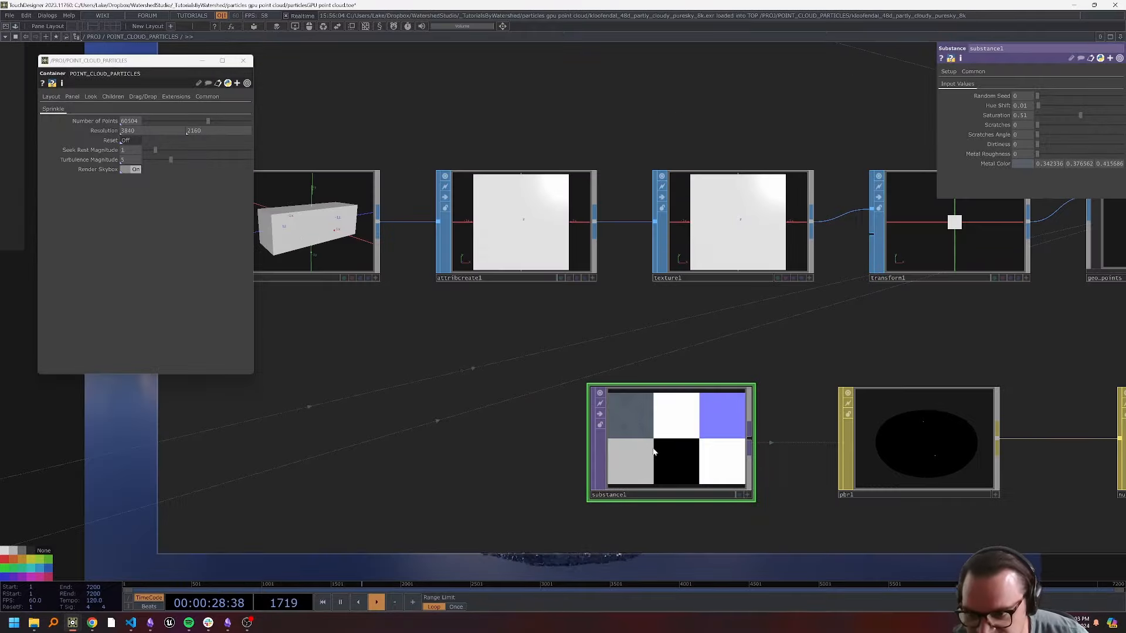
pyautogui.scroll(-3, 660, 450)
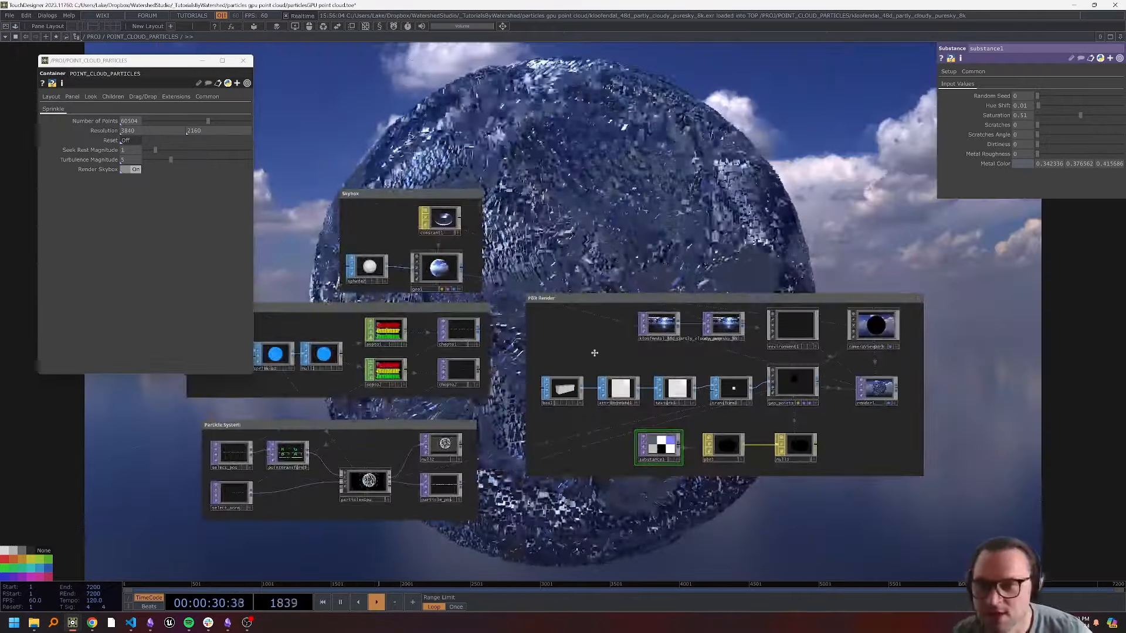
pyautogui.moveTo(595, 353); pyautogui.dragTo(502, 498)
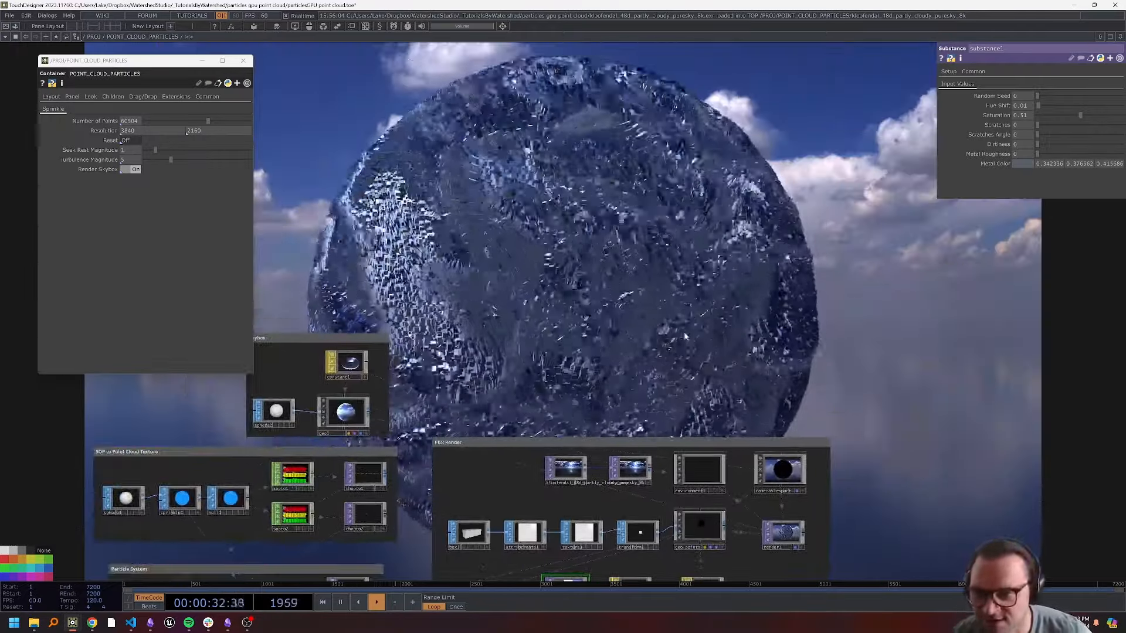
pyautogui.moveTo(684, 332); pyautogui.dragTo(712, 300)
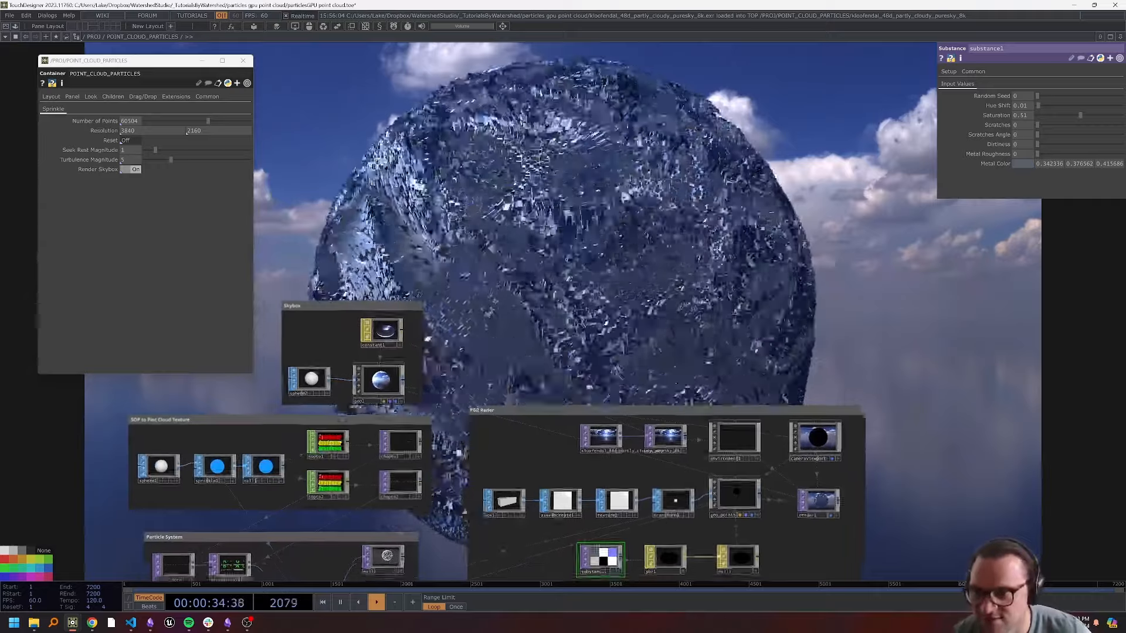
pyautogui.moveTo(717, 251); pyautogui.dragTo(736, 184)
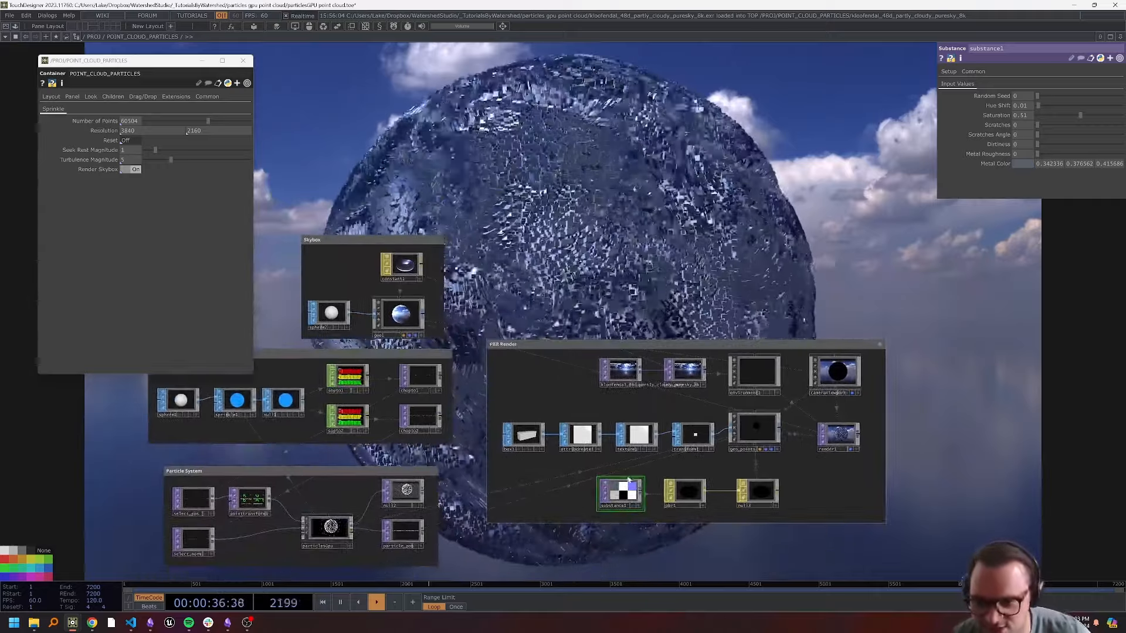
pyautogui.click(638, 444)
pyautogui.moveTo(753, 260); pyautogui.dragTo(776, 288)
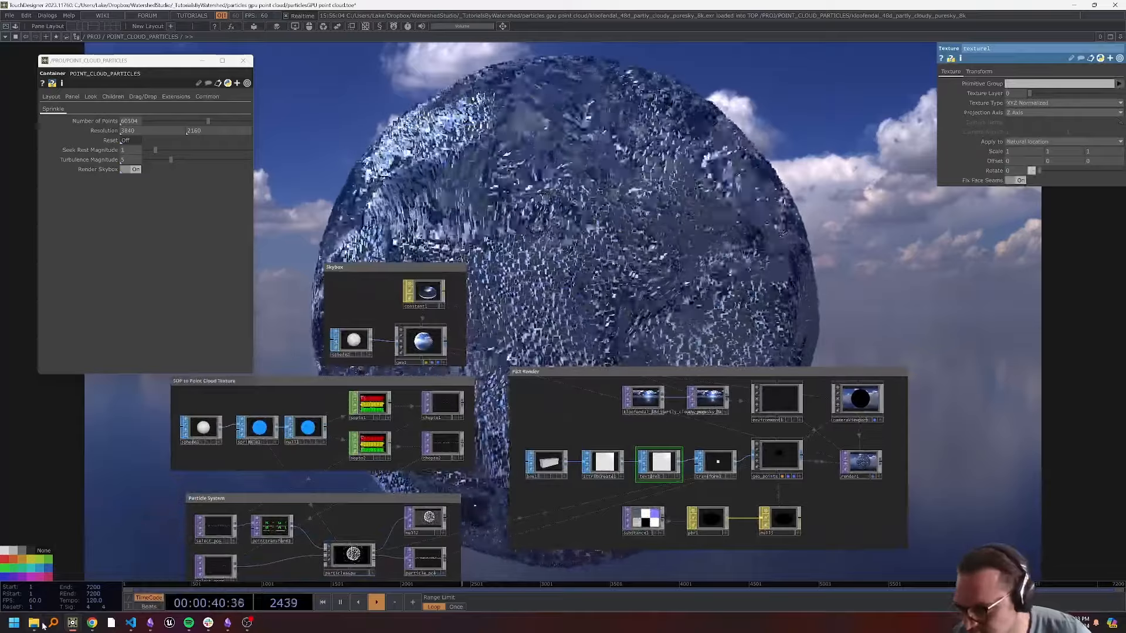
# Bring the Painted_Metal Substance file into the PBR Render group, placing its node below substance1.
pyautogui.moveTo(40, 627)
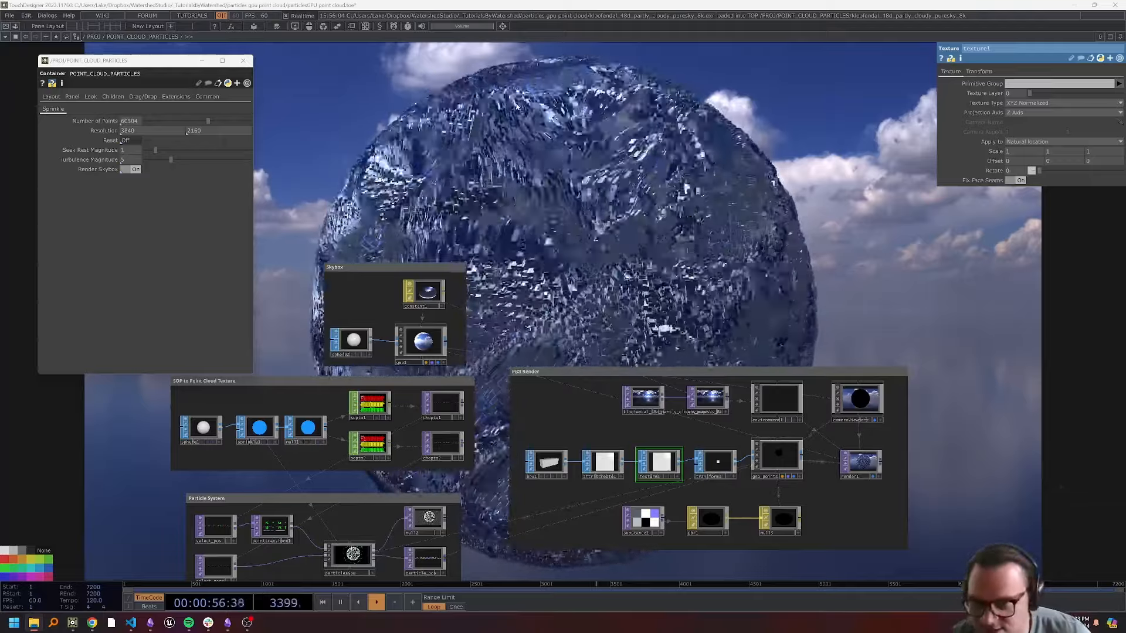
pyautogui.moveTo(679, 225)
pyautogui.mouseDown()
pyautogui.moveTo(683, 563)
pyautogui.moveTo(643, 535)
pyautogui.mouseUp()
pyautogui.scroll(2, 669, 539)
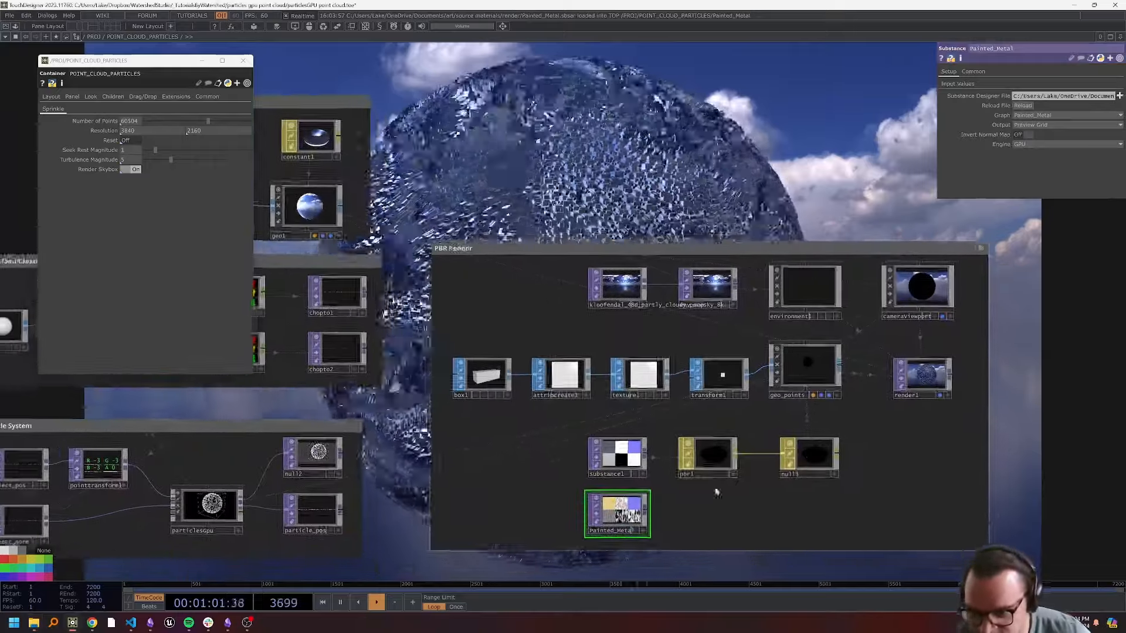
# Assign the Painted_Metal substance to the pbr1 material in place of substance1.
pyautogui.click(723, 476)
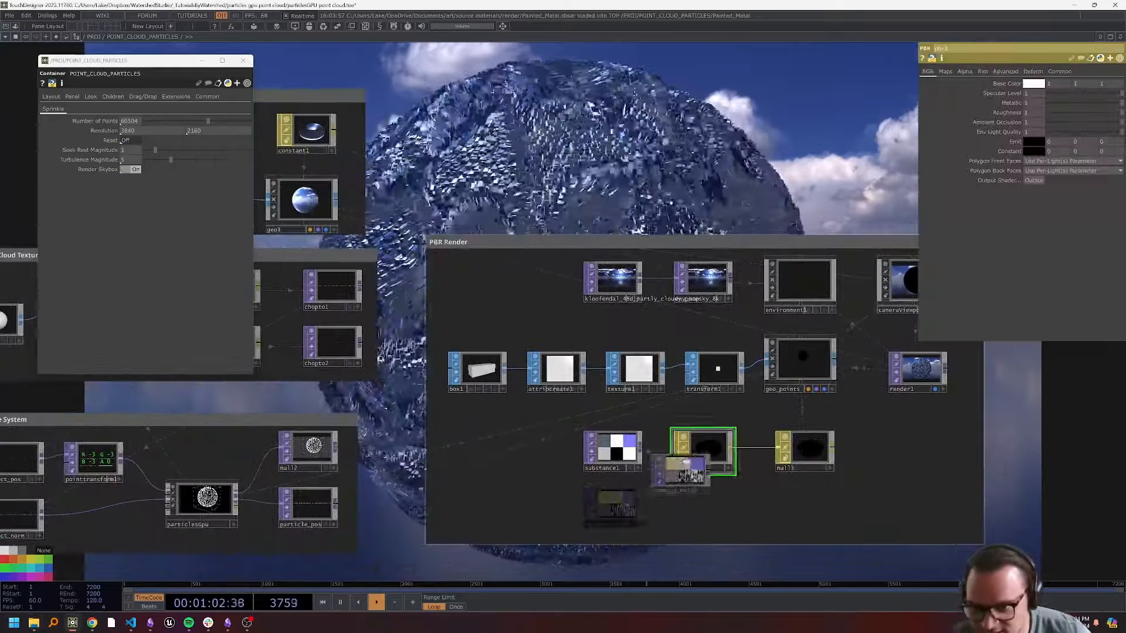
pyautogui.click(705, 433)
pyautogui.scroll(-4, 717, 496)
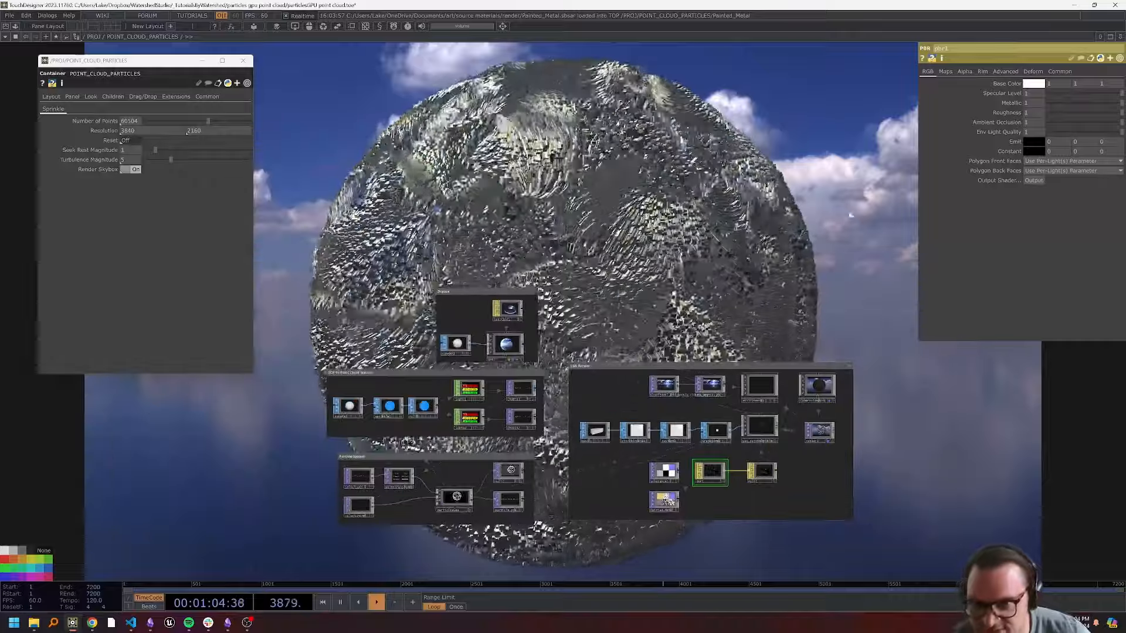
# Set the Balance, Contrast and Relief Balance input values of the Painted_Metal substance to 0.
pyautogui.click(664, 502)
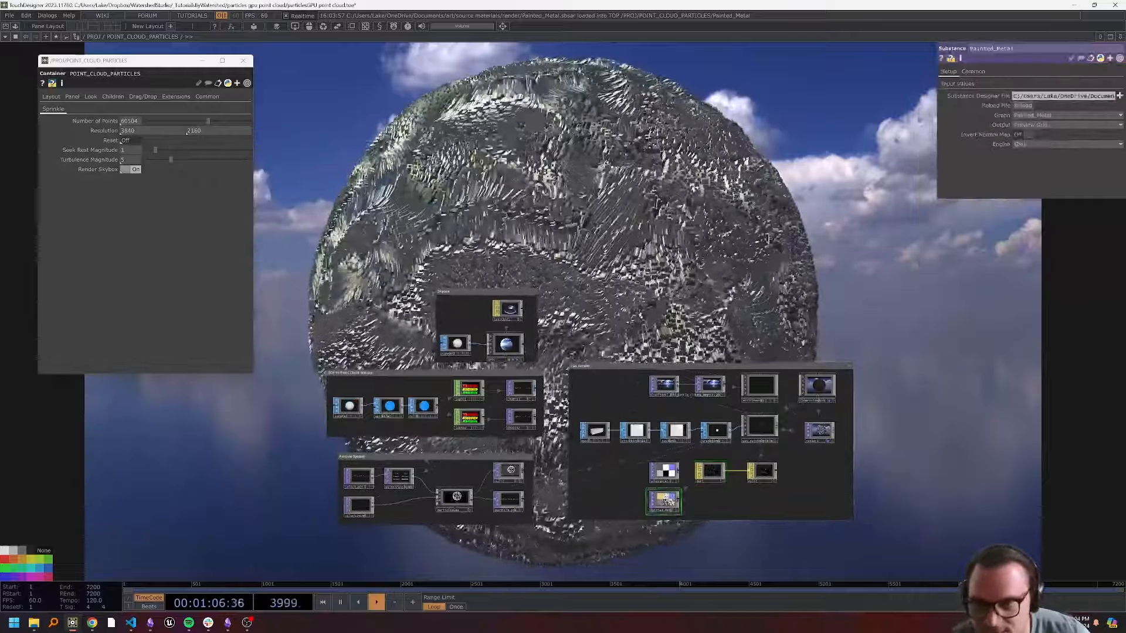
pyautogui.moveTo(727, 498); pyautogui.dragTo(562, 576)
pyautogui.click(962, 84)
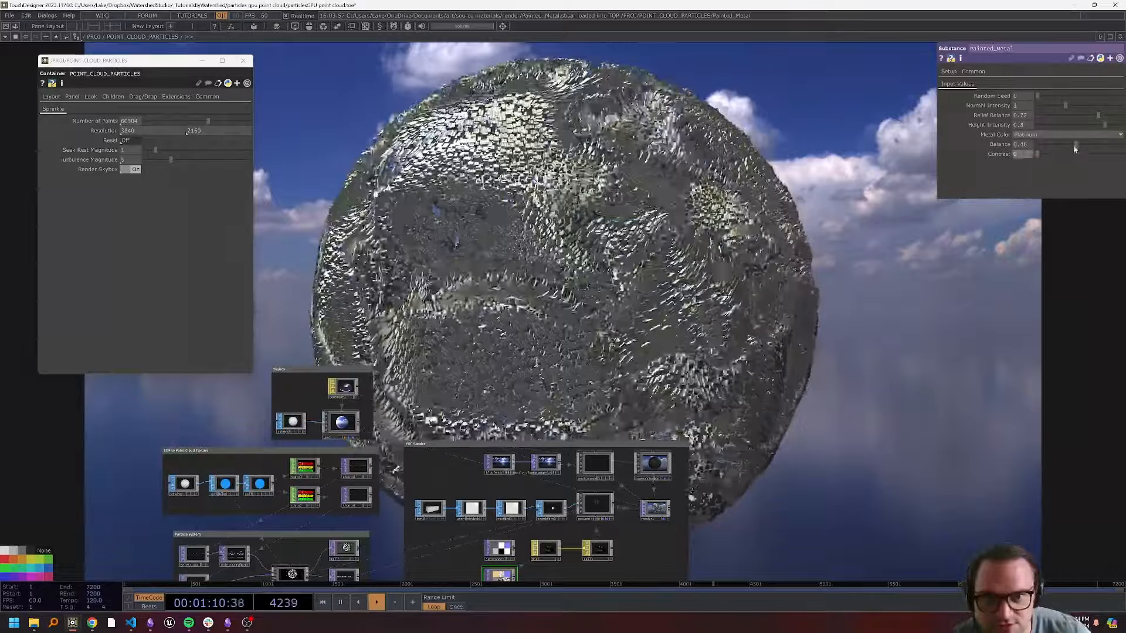
pyautogui.moveTo(1076, 147); pyautogui.dragTo(1040, 145)
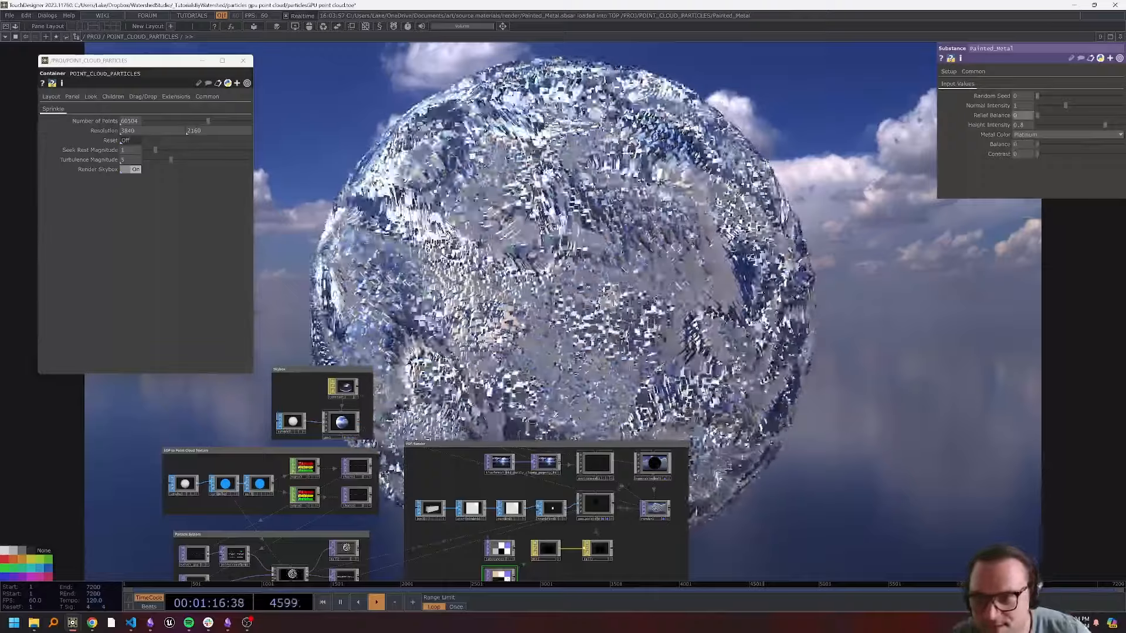
pyautogui.moveTo(756, 298); pyautogui.dragTo(877, 241)
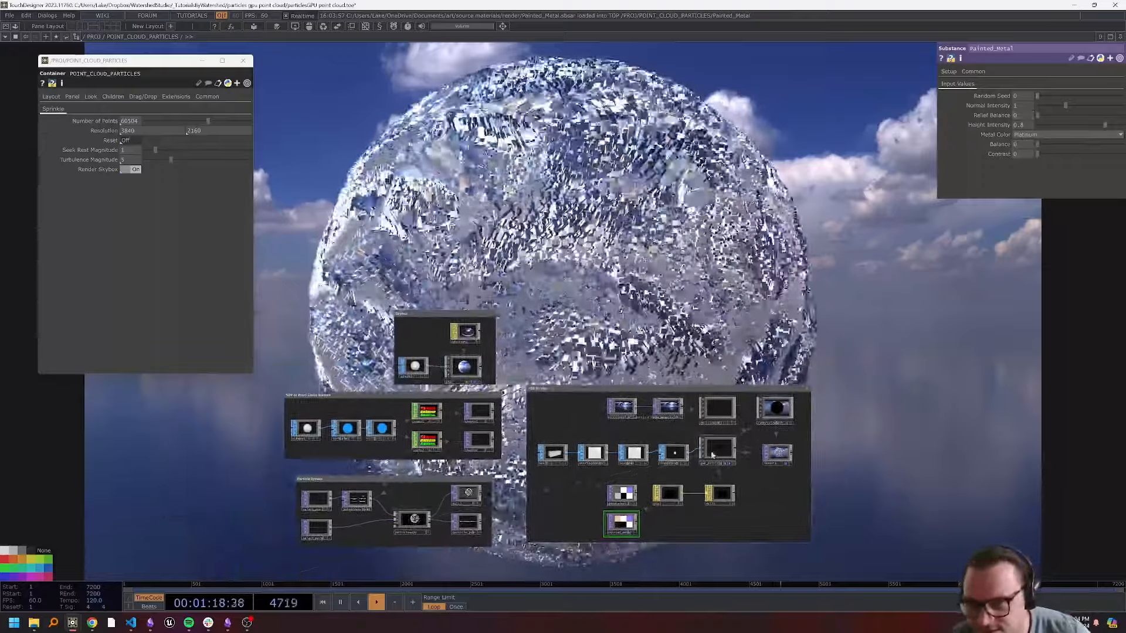
# Set the Dimmer of the environment1 light to 1.5.
pyautogui.click(718, 454)
pyautogui.click(716, 409)
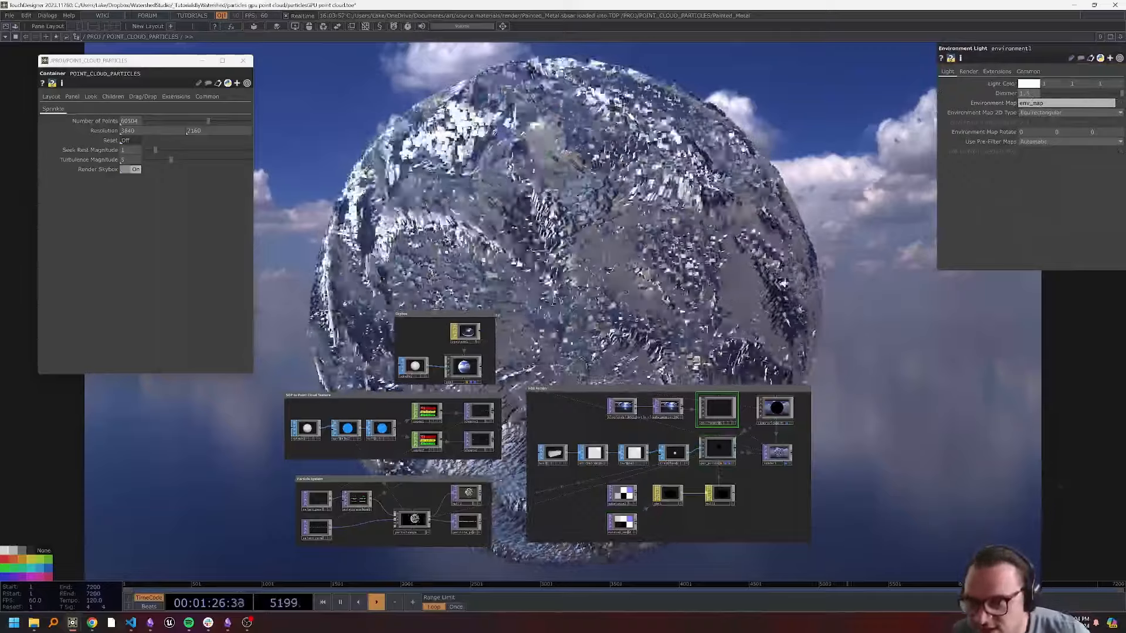
pyautogui.moveTo(659, 279); pyautogui.dragTo(681, 241)
# Set the output resolution of the Painted_Metal substance to 4096 by 4096.
pyautogui.scroll(5, 640, 480)
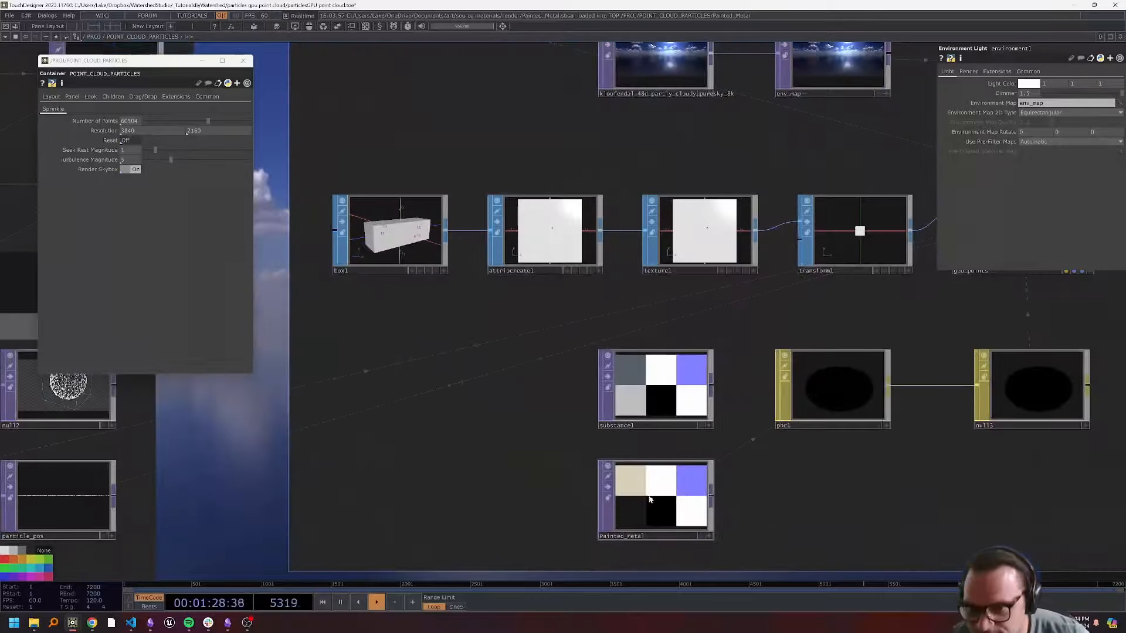
pyautogui.scroll(-5, 651, 496)
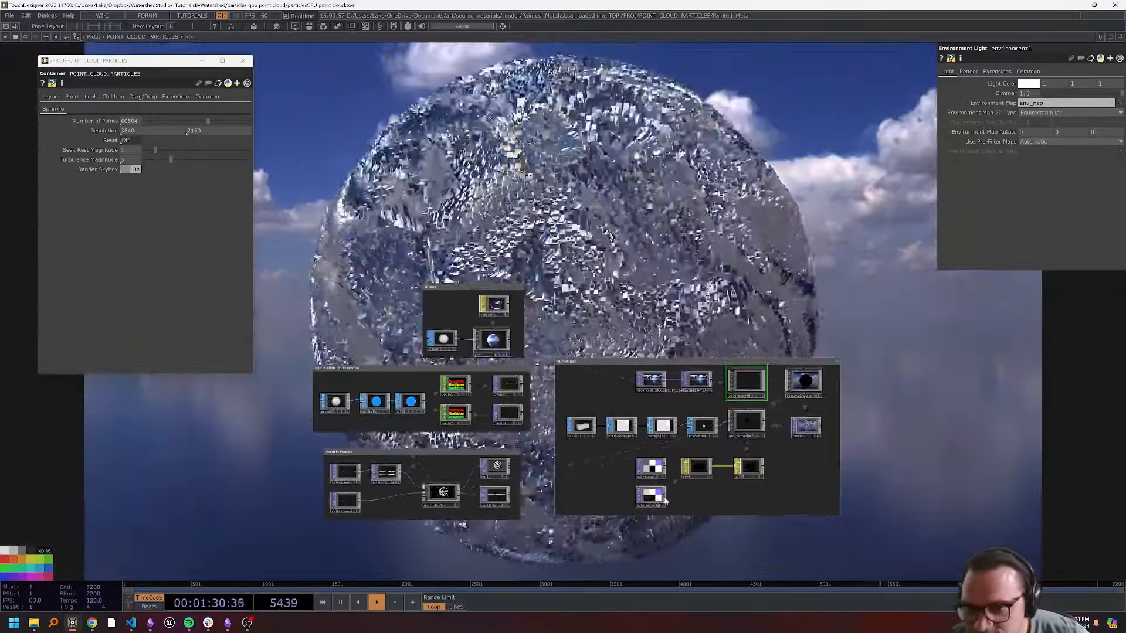
pyautogui.click(663, 498)
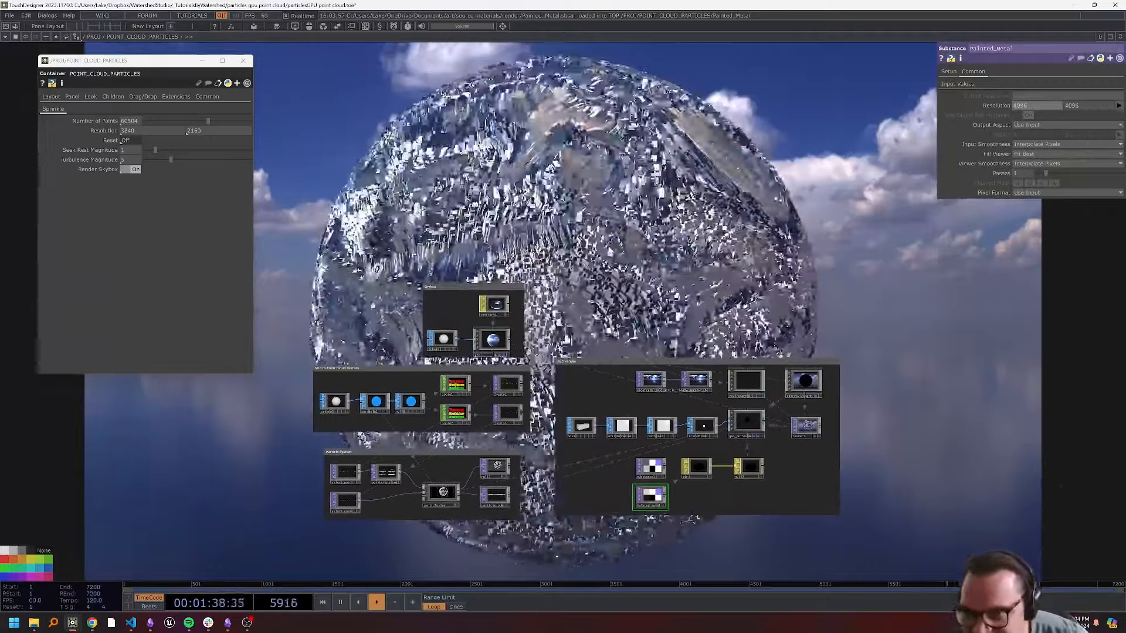
# Assign substance1 to the pbr1 material in place of the Painted_Metal substance.
pyautogui.moveTo(612, 243); pyautogui.dragTo(563, 245)
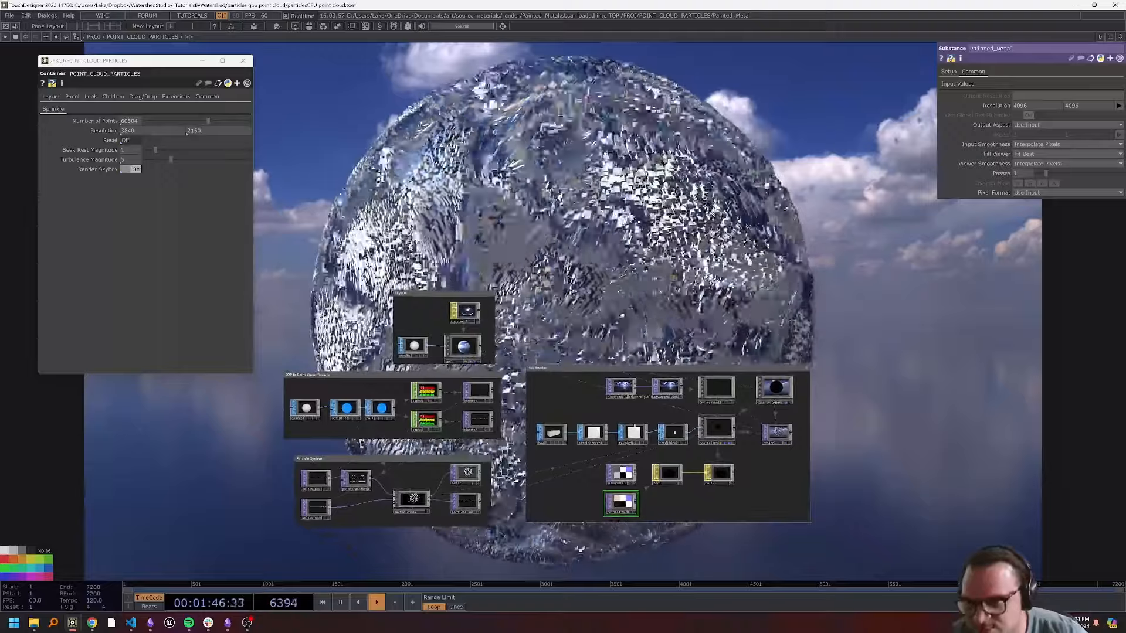
pyautogui.click(634, 438)
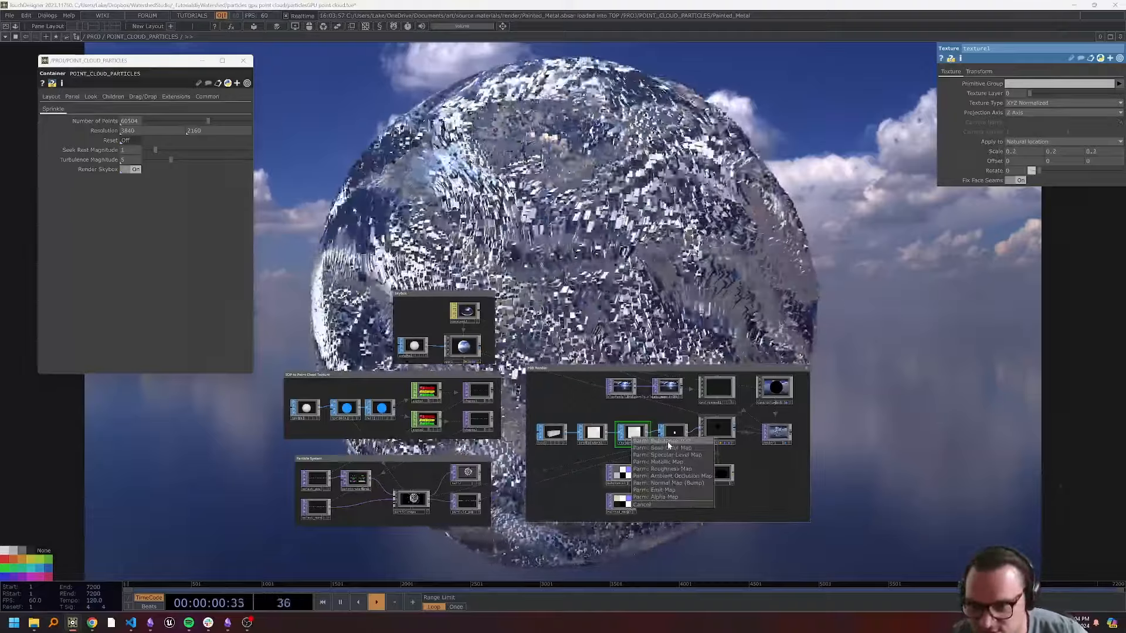
pyautogui.click(622, 503)
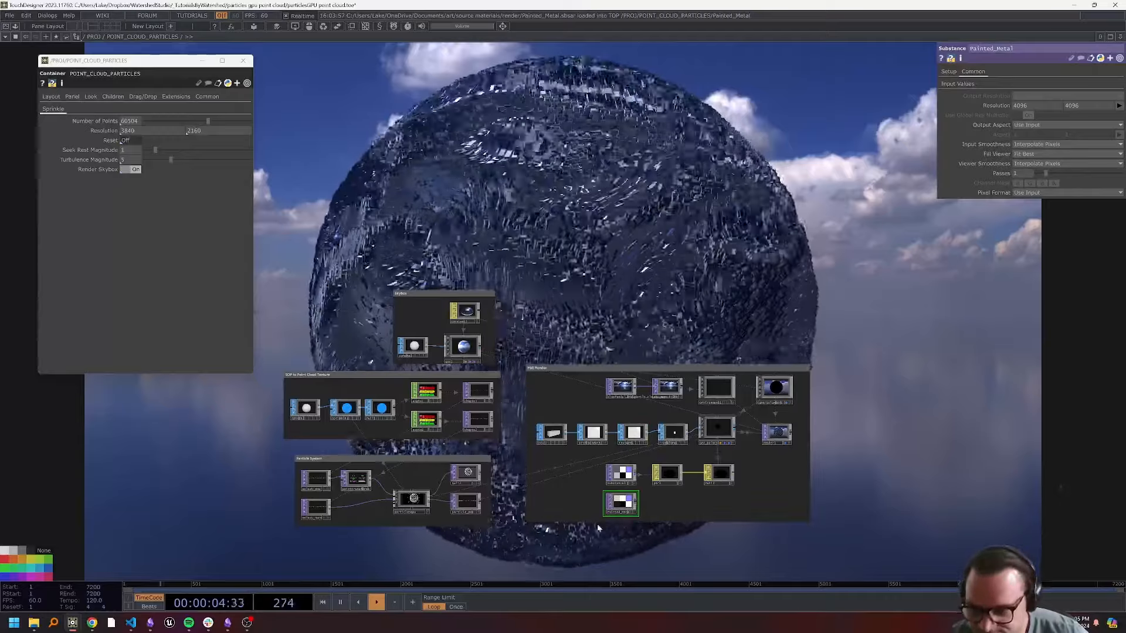
# Switch to Poly Haven in Chrome and browse its library of PBR textures.
pyautogui.moveTo(92, 623)
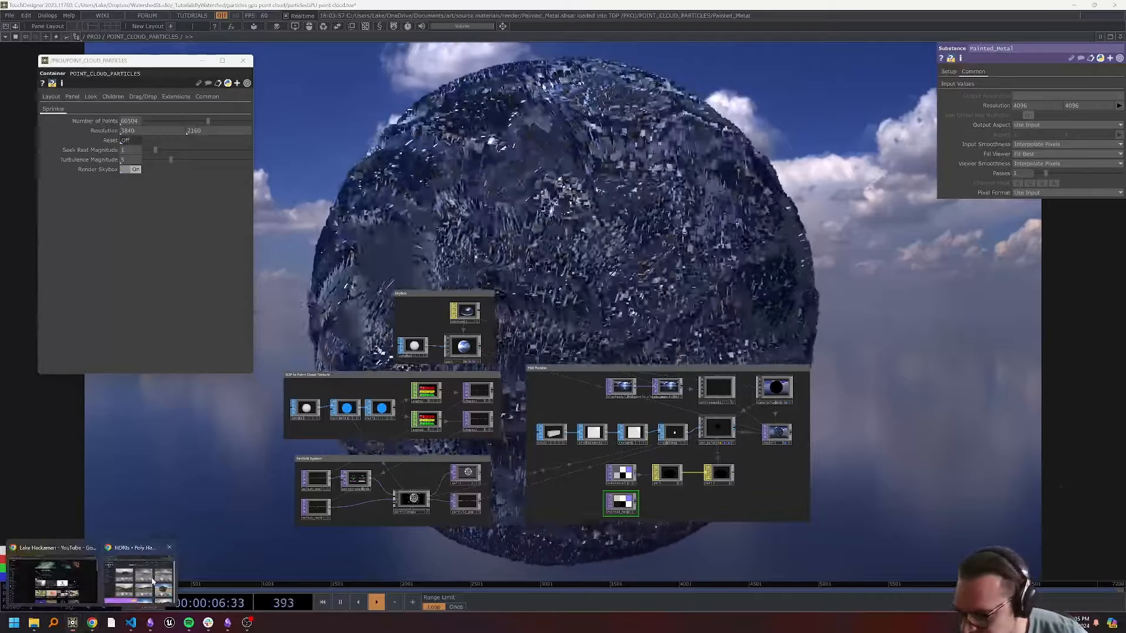
pyautogui.click(153, 580)
pyautogui.click(295, 73)
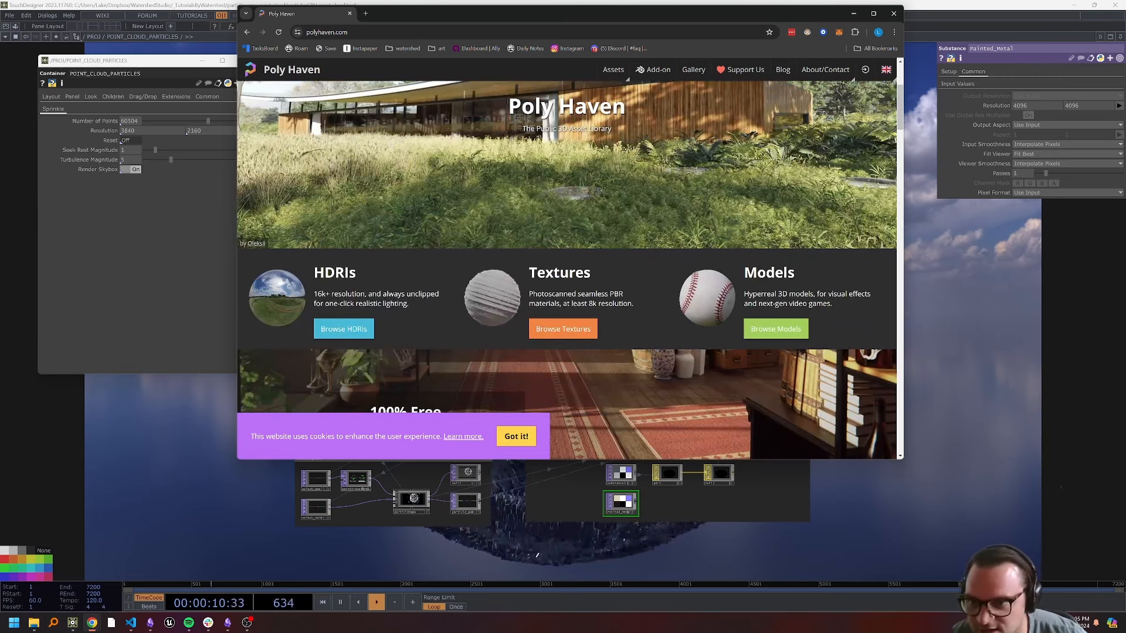
pyautogui.click(581, 330)
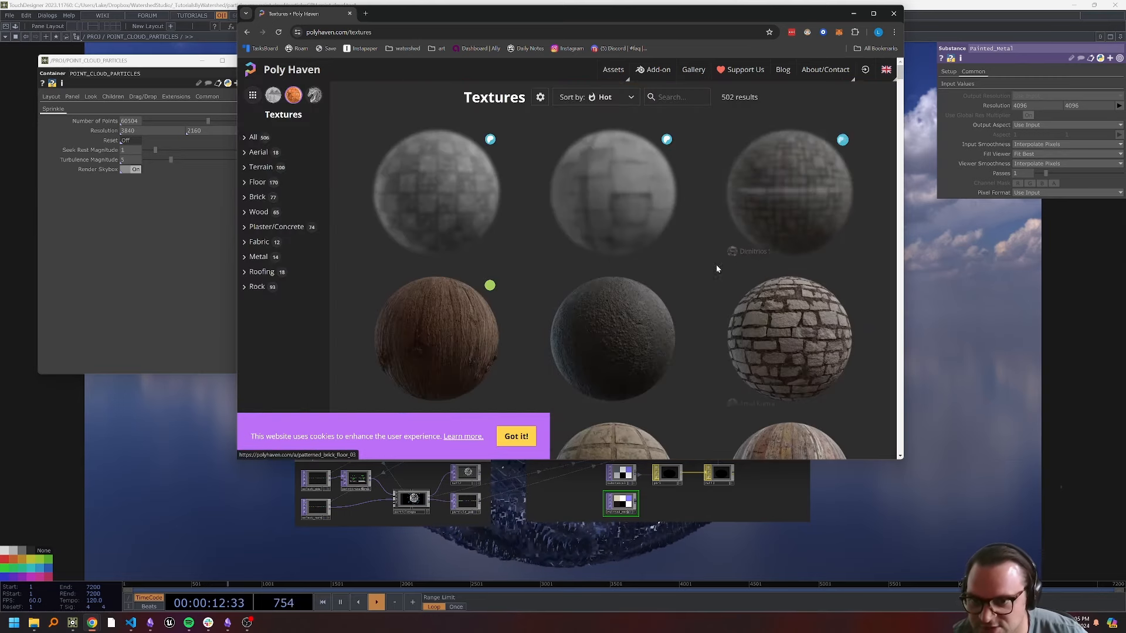
pyautogui.scroll(-15, 710, 288)
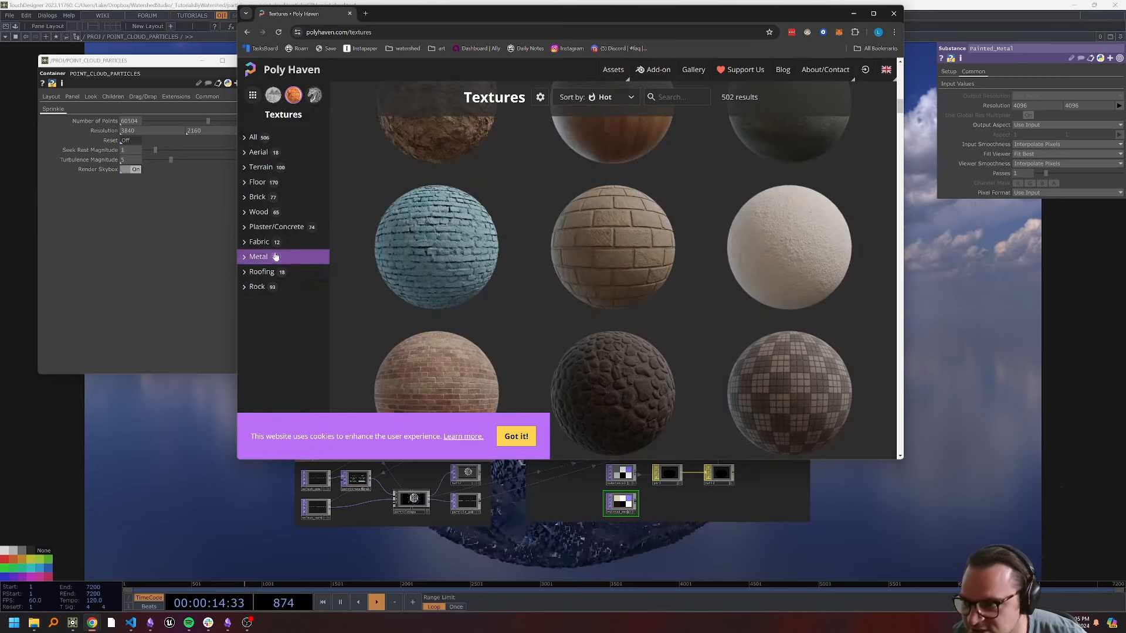
# Narrow the textures to the Metal category and open the Painted Metal Shutter asset page.
pyautogui.click(275, 256)
pyautogui.scroll(-6, 674, 223)
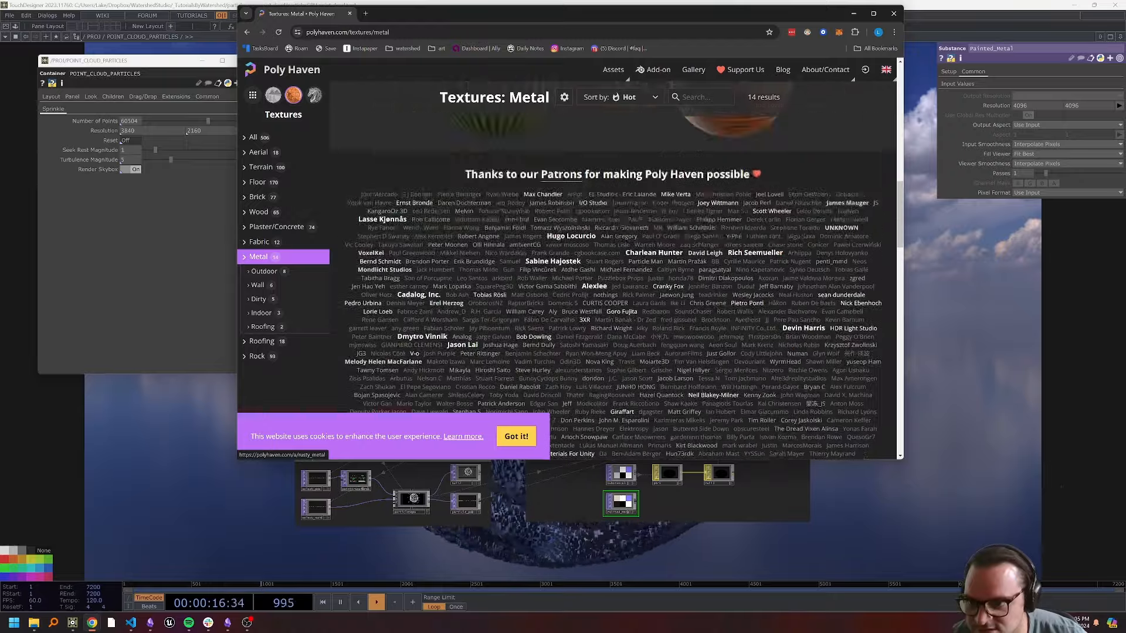
pyautogui.scroll(10, 703, 262)
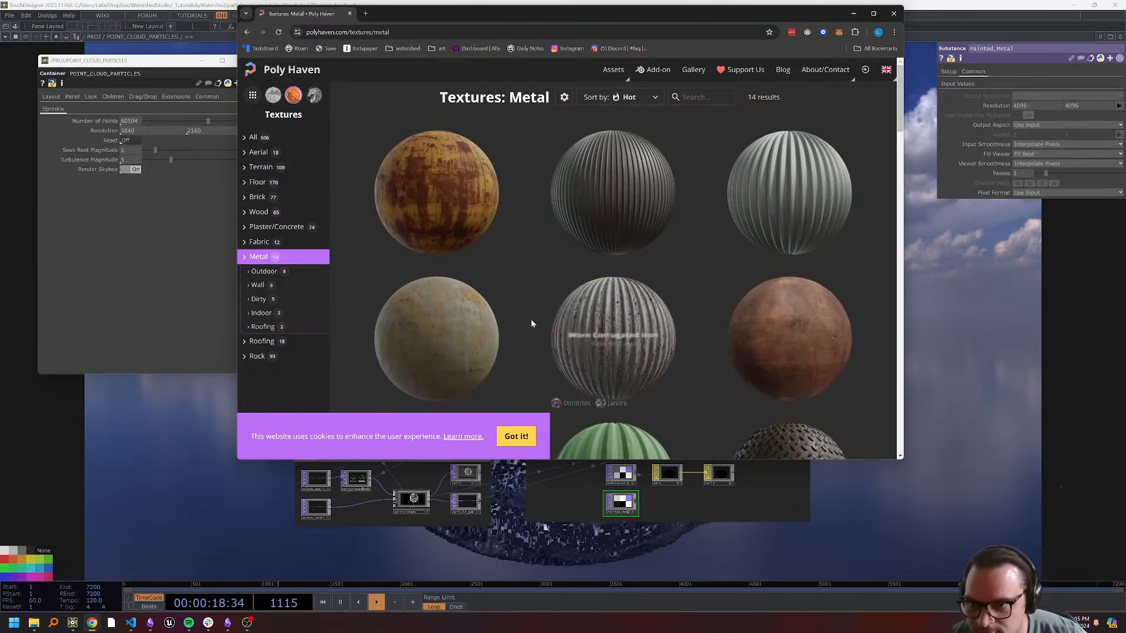
pyautogui.scroll(-4, 410, 322)
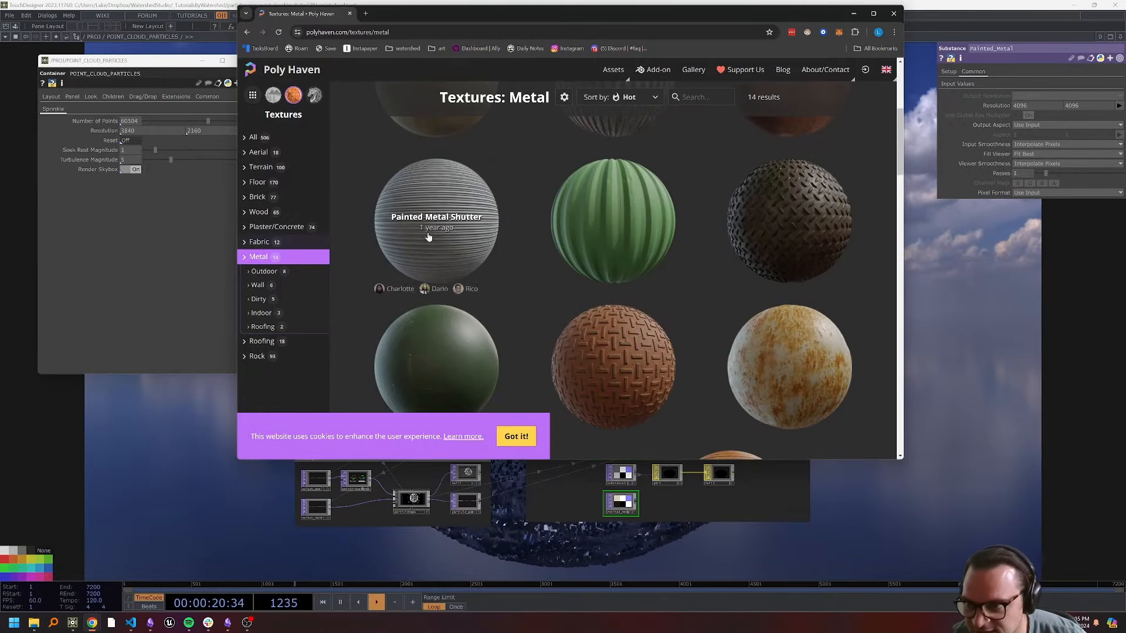
pyautogui.click(447, 221)
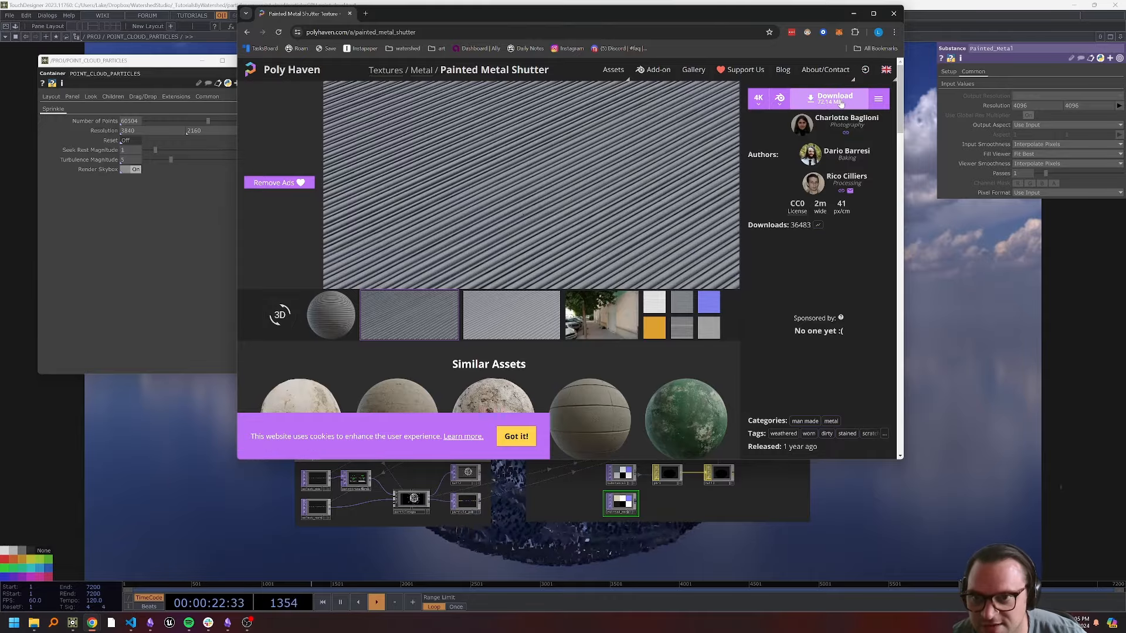
# Switch back to TouchDesigner and delete the Painted_Metal substance from the PBR Render group.
pyautogui.click(975, 330)
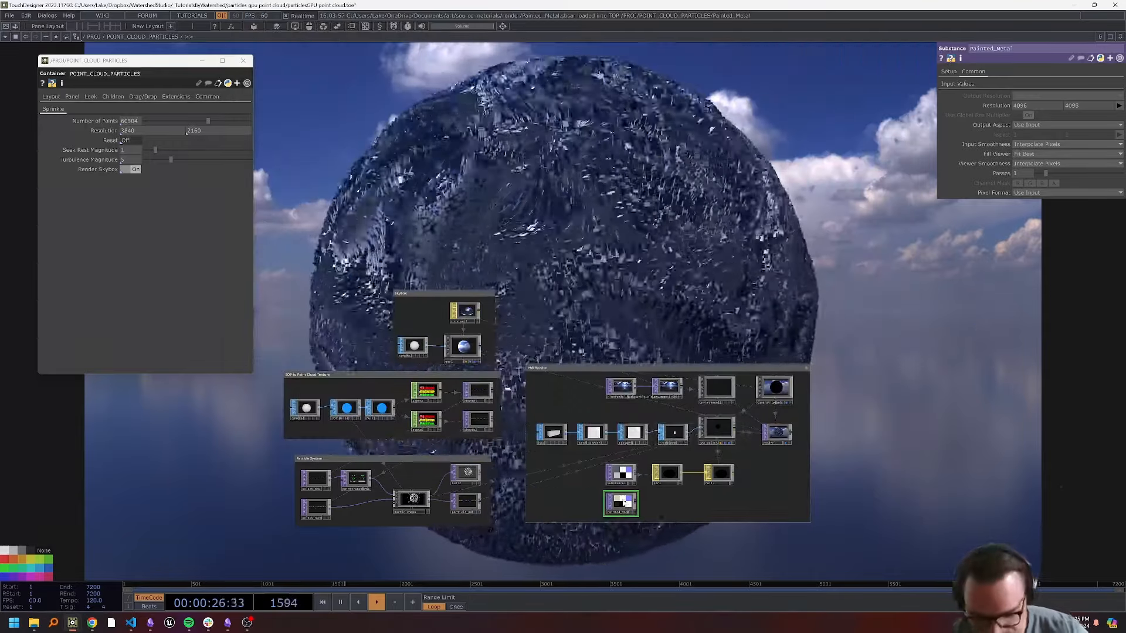
pyautogui.press('Delete')
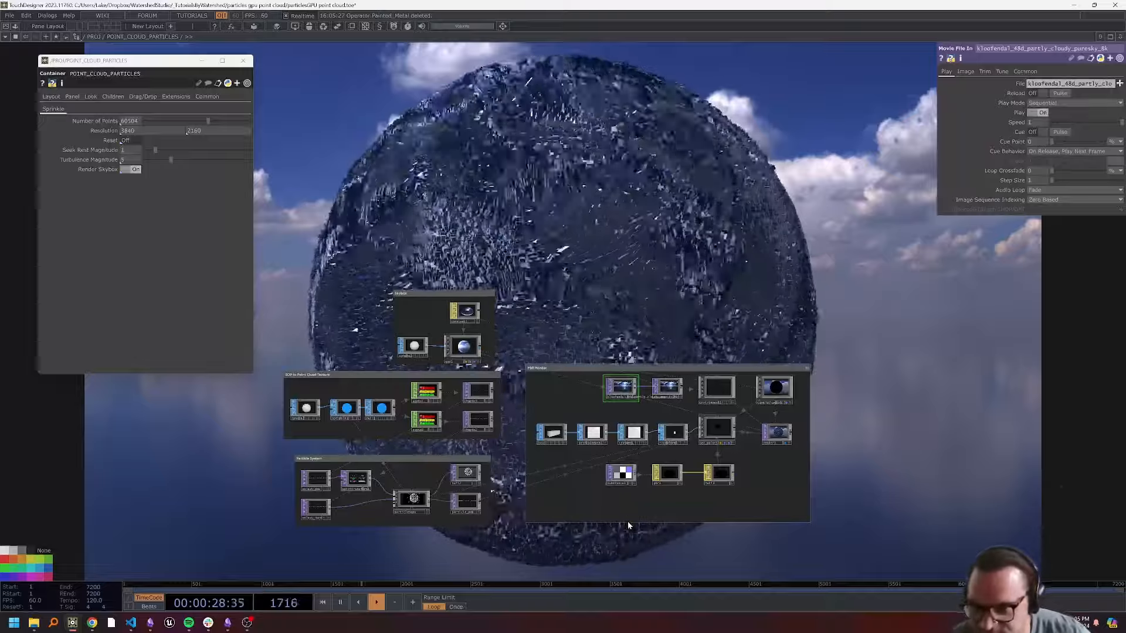
# Set the Dimmer of the environment1 light to 2 and expose it as a custom Dimmer parameter on POINT_CLOUD_PARTICLES.
pyautogui.click(715, 429)
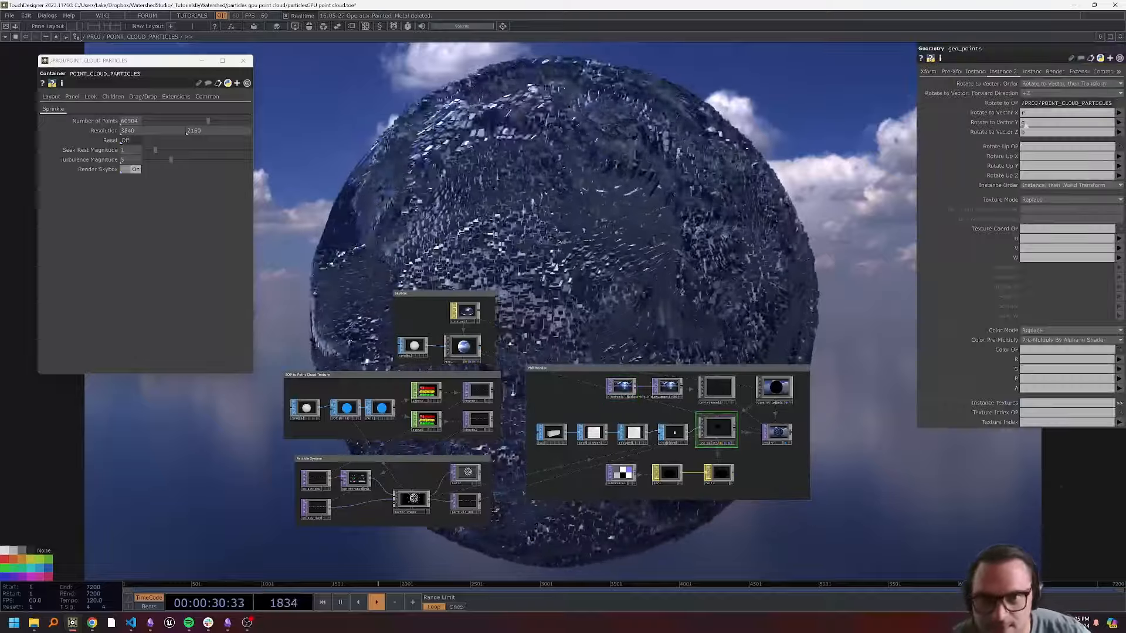
pyautogui.click(716, 387)
pyautogui.moveTo(1035, 94); pyautogui.dragTo(962, 90)
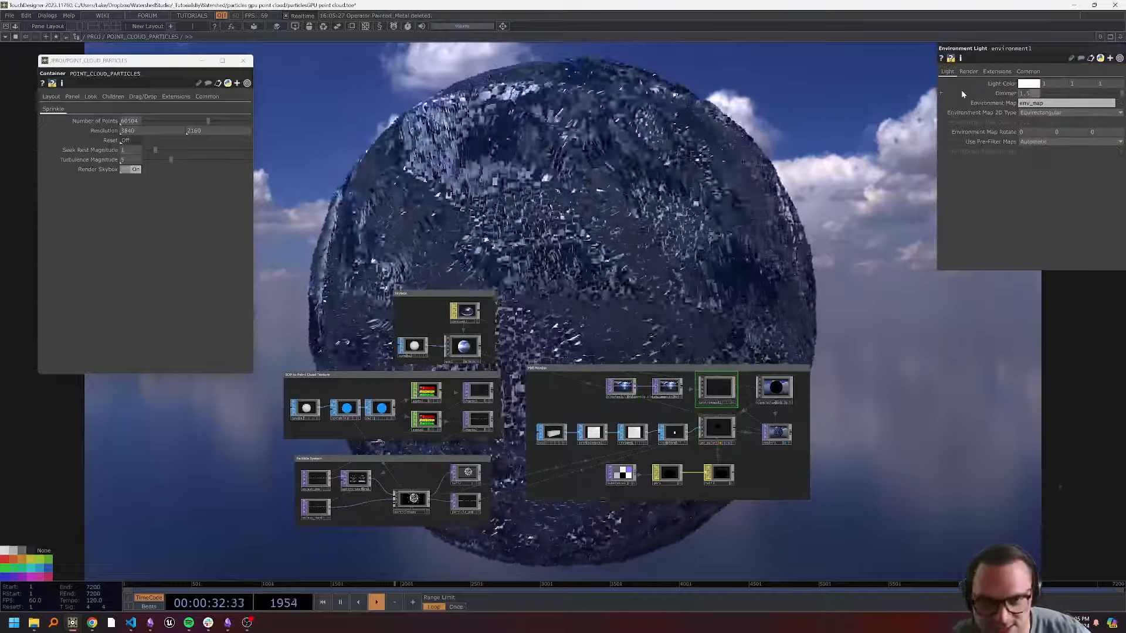
pyautogui.write('2')
pyautogui.press('Return')
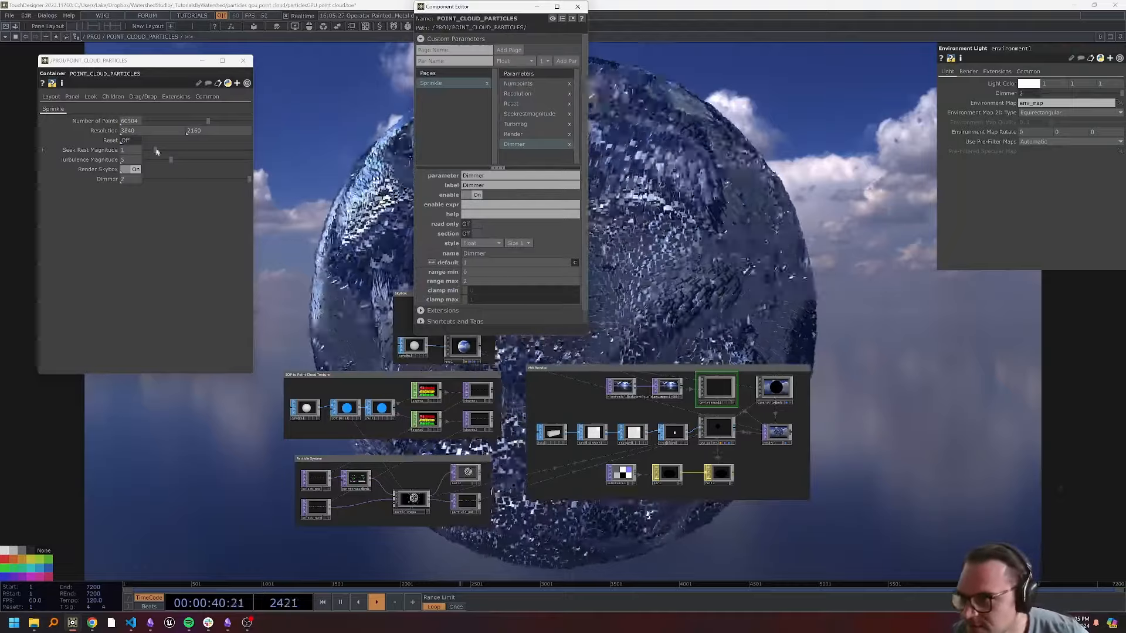
# Test the custom Dimmer control, and close the Component Editor and the POINT_CLOUD_PARTICLES parameter window.
pyautogui.moveTo(249, 179)
pyautogui.mouseDown()
pyautogui.moveTo(172, 181)
pyautogui.moveTo(245, 183)
pyautogui.mouseUp()
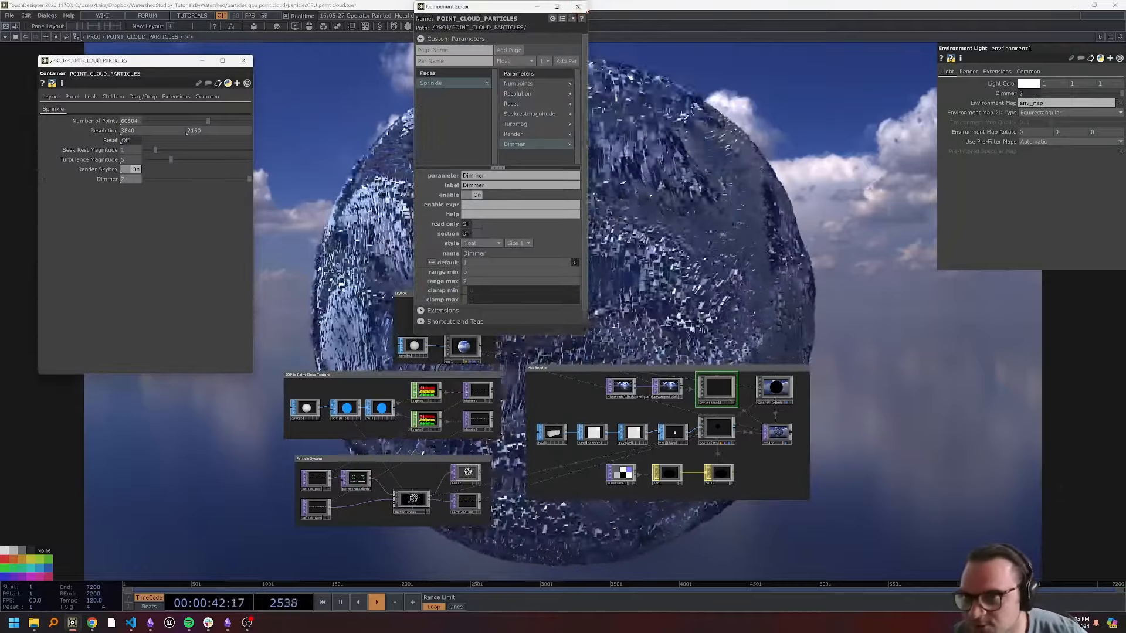
pyautogui.click(580, 7)
pyautogui.moveTo(728, 172); pyautogui.dragTo(690, 204)
pyautogui.scroll(-3, 747, 163)
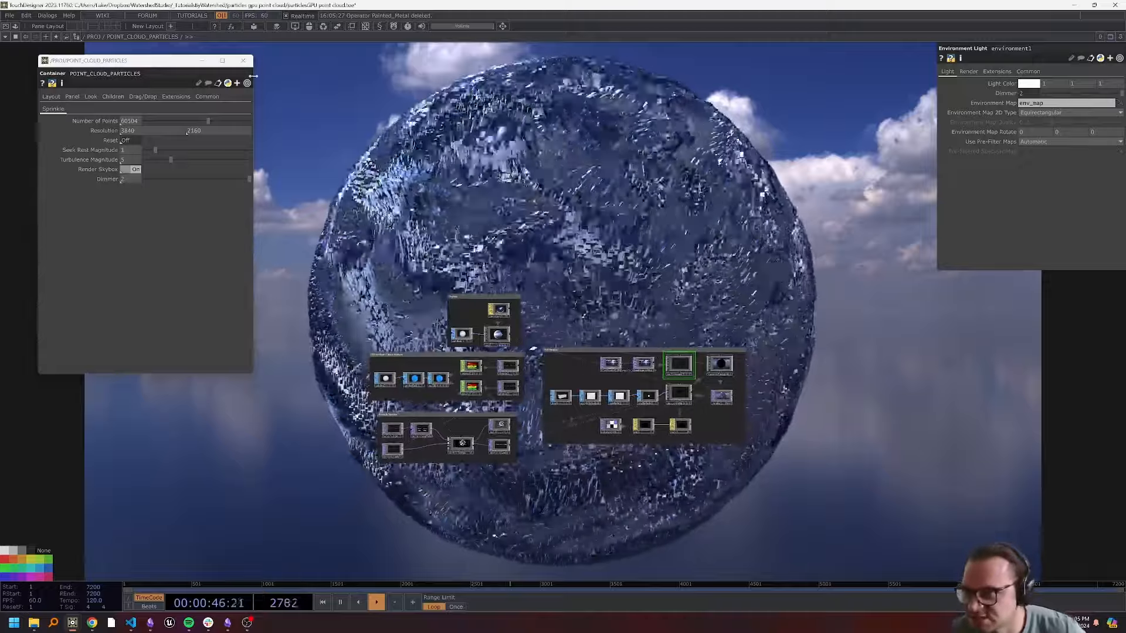
pyautogui.click(244, 61)
# Examine the node network and the Forces and ParticlesGPU parameters of the particlesGpu component.
pyautogui.moveTo(611, 256); pyautogui.dragTo(572, 272)
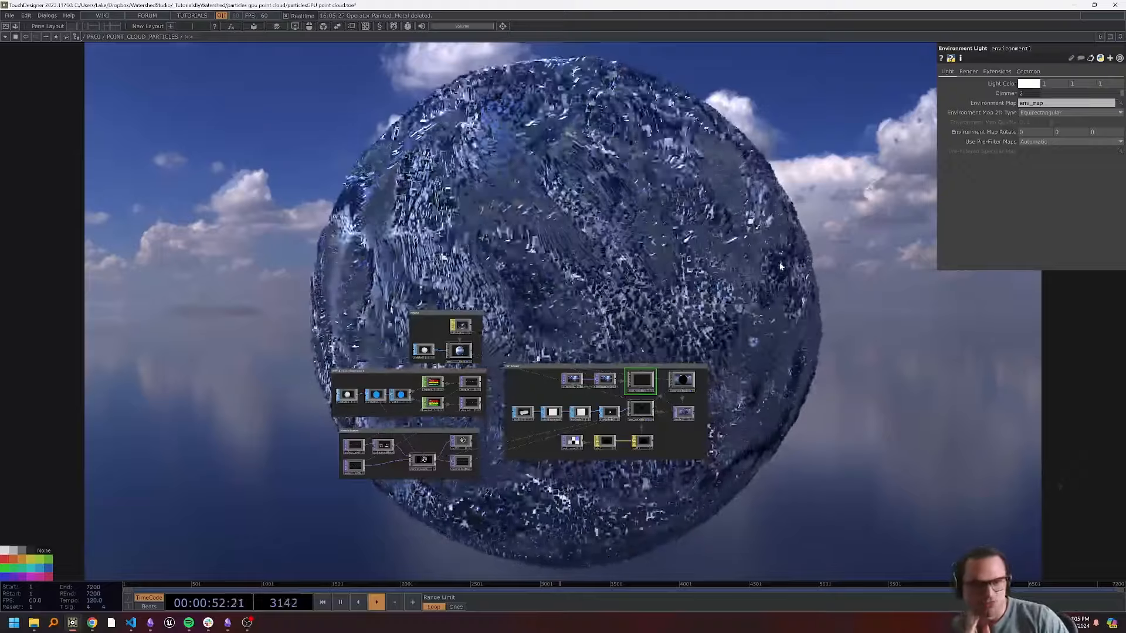
pyautogui.moveTo(670, 377); pyautogui.dragTo(665, 367)
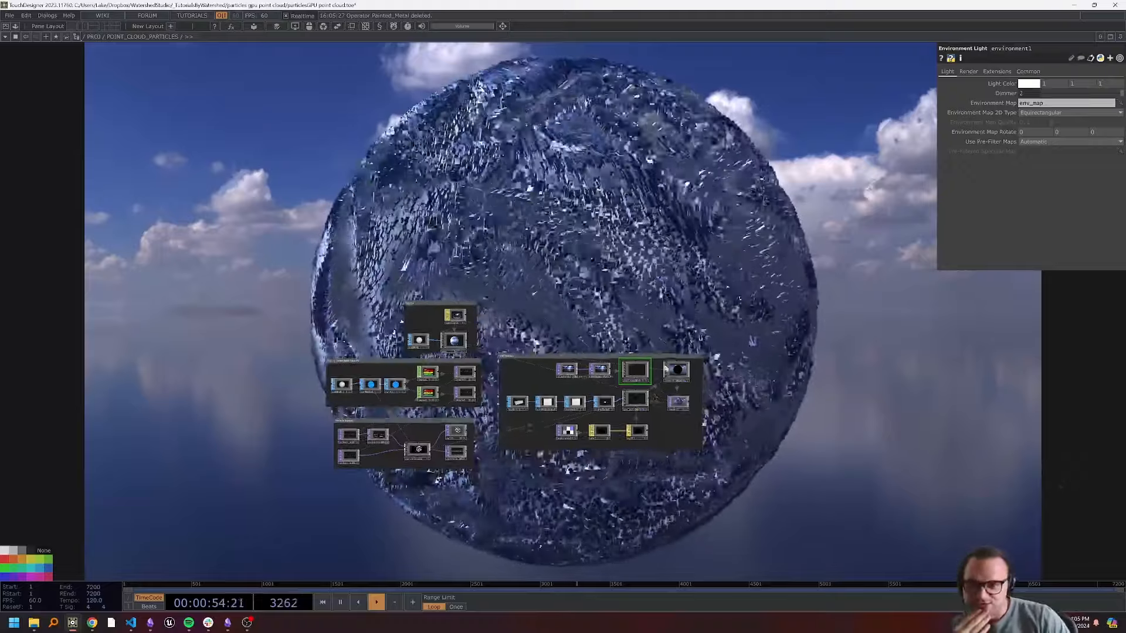
pyautogui.scroll(5, 444, 451)
pyautogui.click(418, 449)
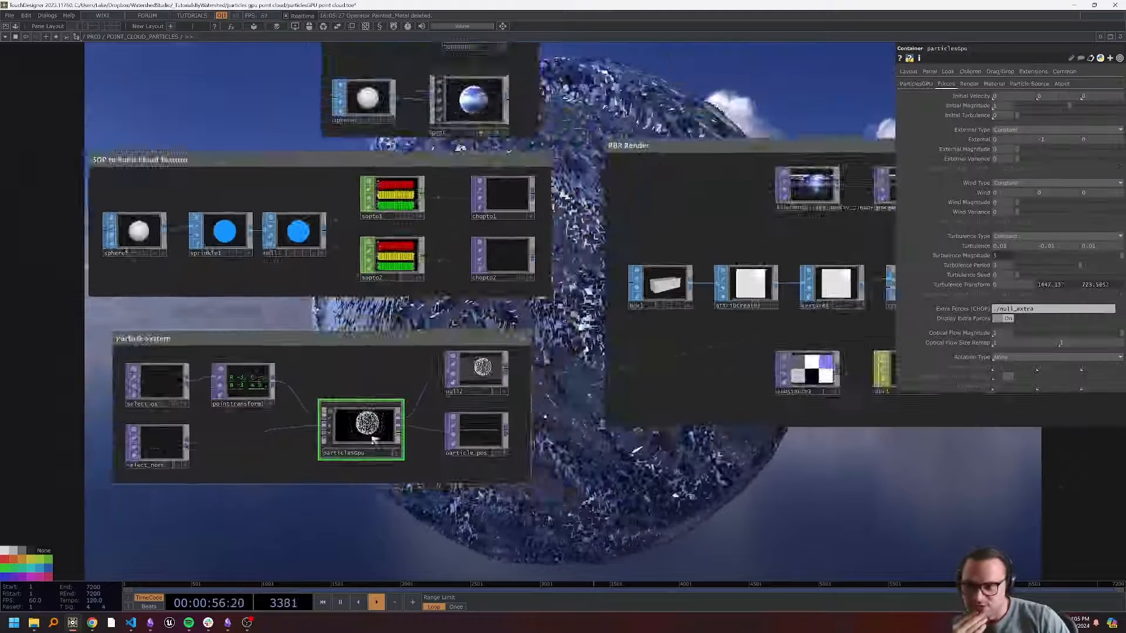
pyautogui.scroll(-5, 373, 440)
pyautogui.scroll(6, 370, 435)
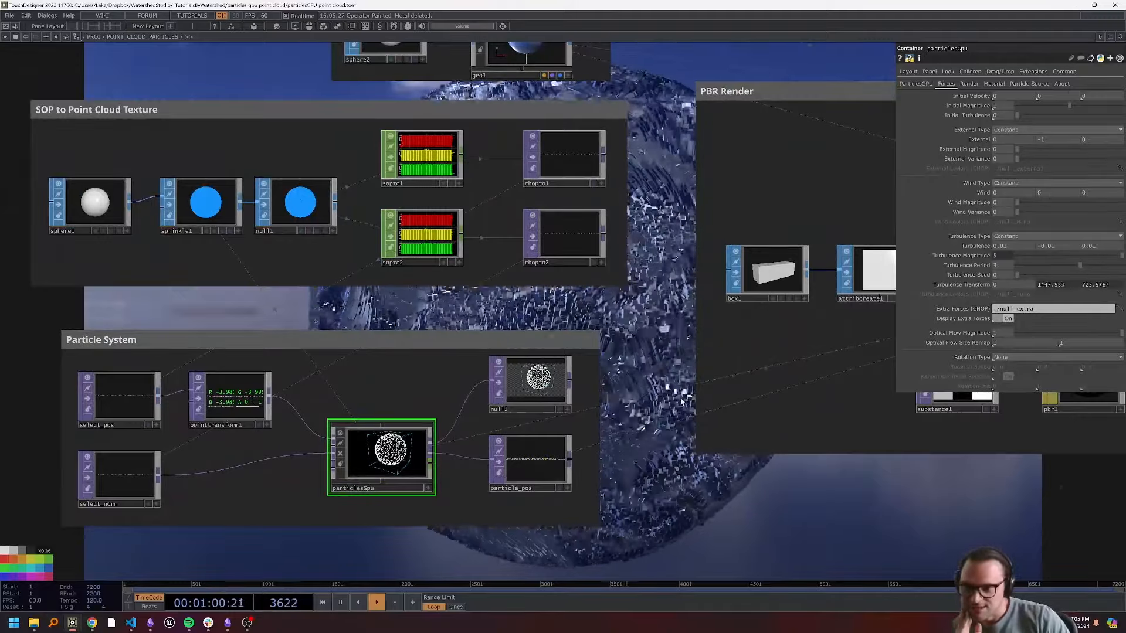
pyautogui.scroll(-4, 682, 401)
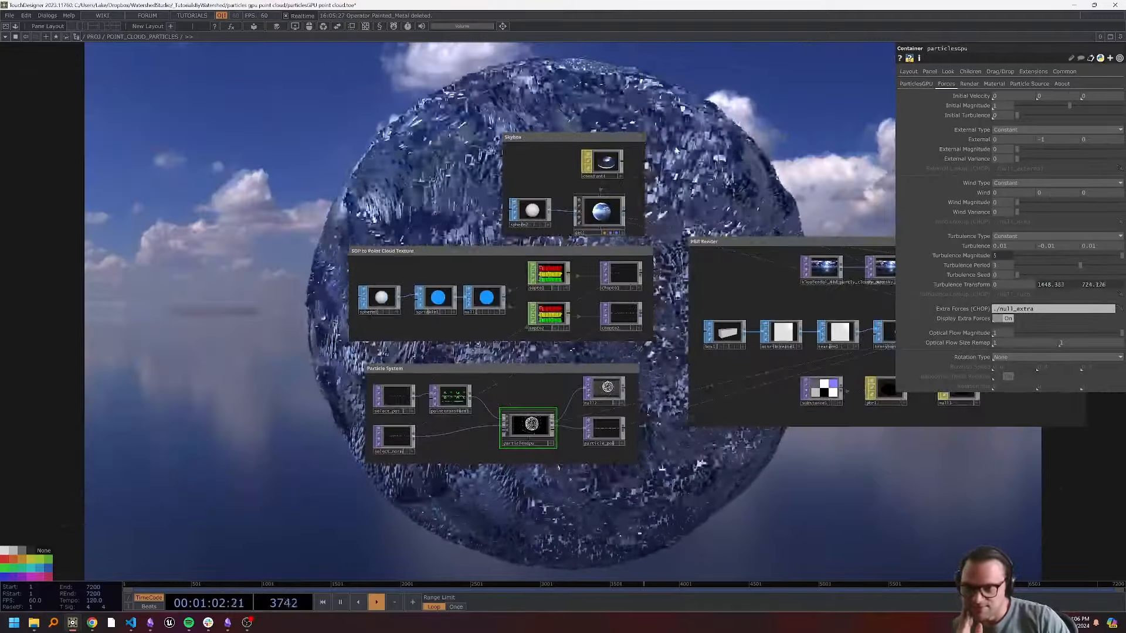
pyautogui.moveTo(757, 140); pyautogui.dragTo(621, 193)
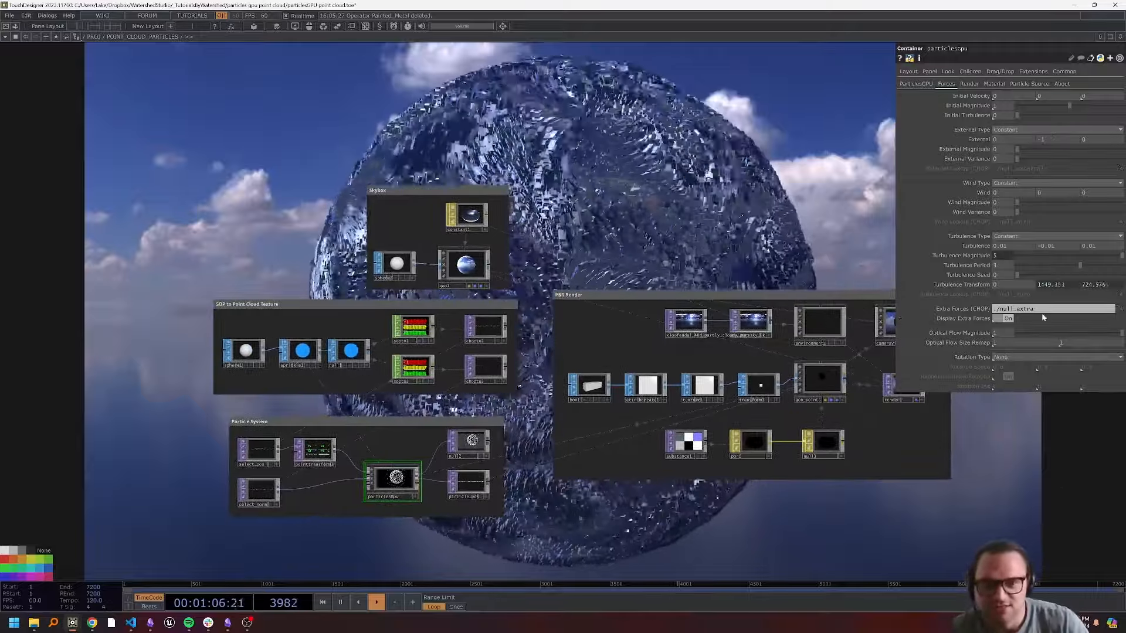
pyautogui.click(930, 84)
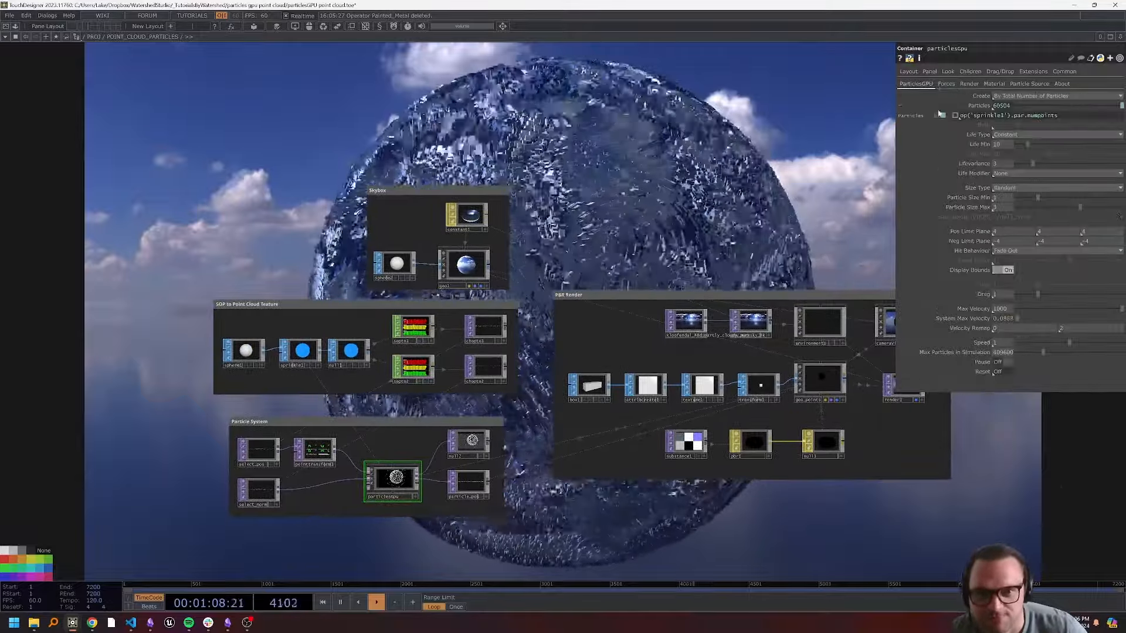
# Set the Seek Rest Magnitude of POINT_CLOUD_PARTICLES to 0 and its Turbulence Magnitude to about 13.
pyautogui.scroll(-5, 598, 338)
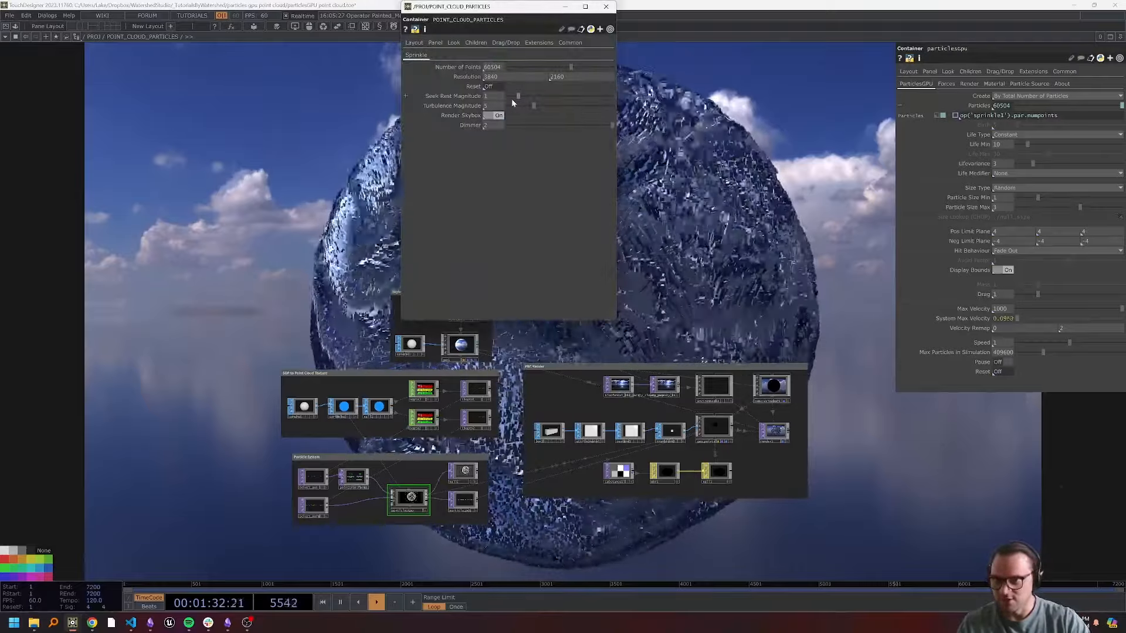
pyautogui.moveTo(512, 99); pyautogui.dragTo(561, 90)
pyautogui.moveTo(516, 4); pyautogui.dragTo(206, 122)
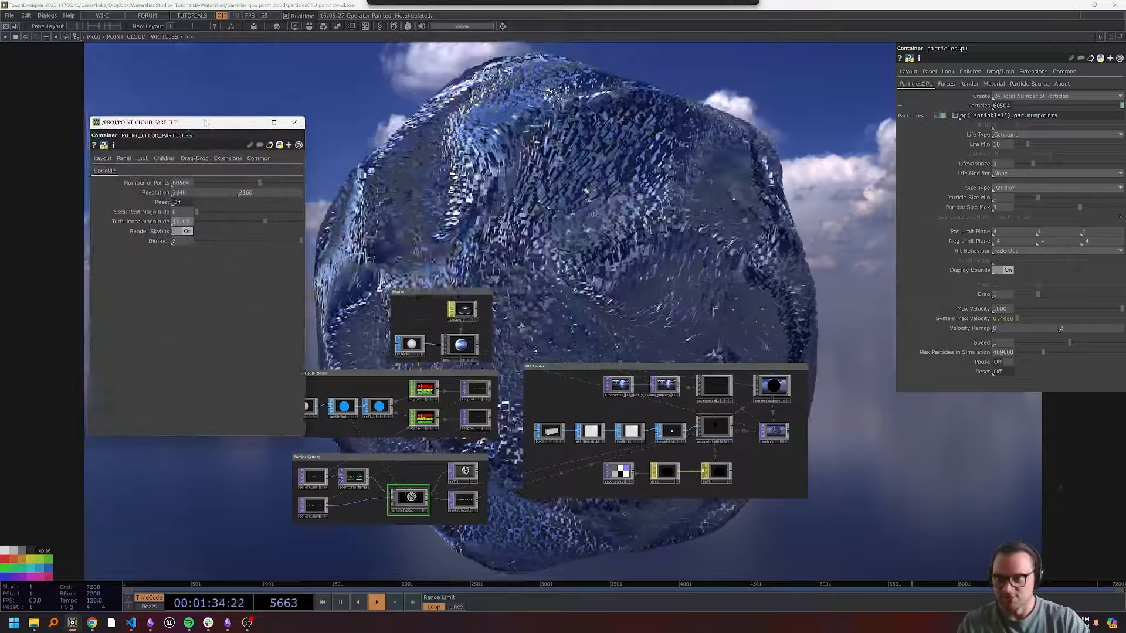